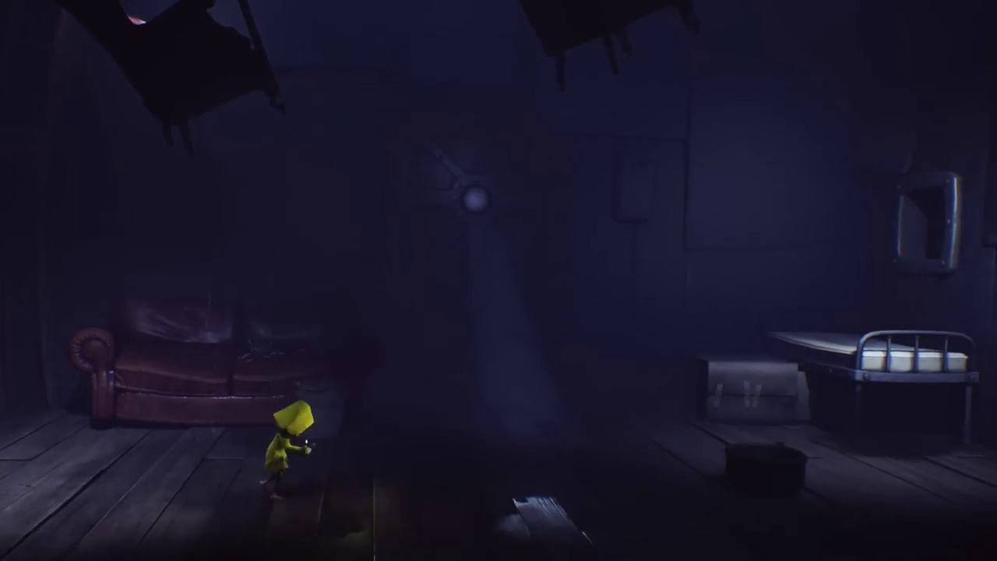
{"action": "key", "text": "d"}
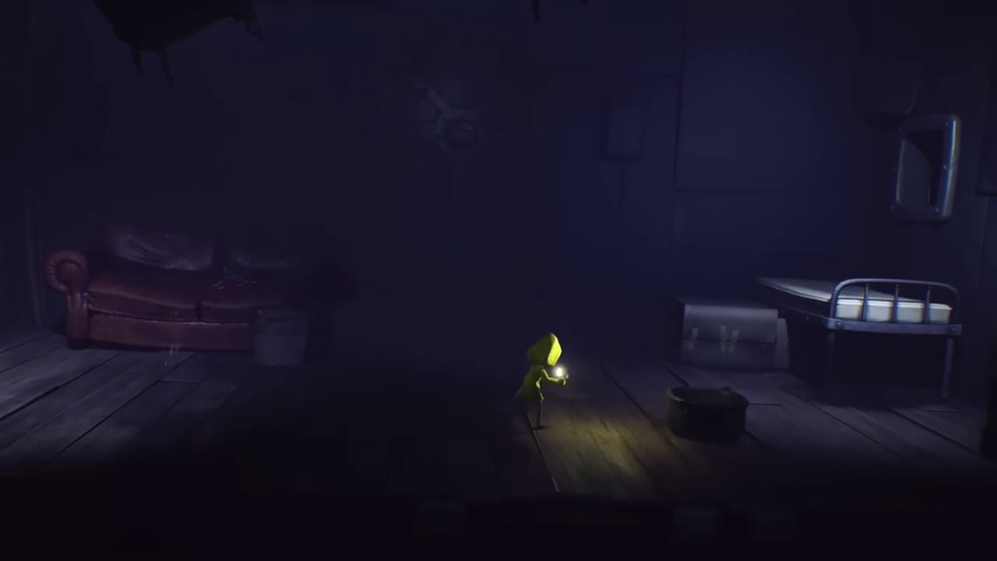
{"action": "key", "text": "d"}
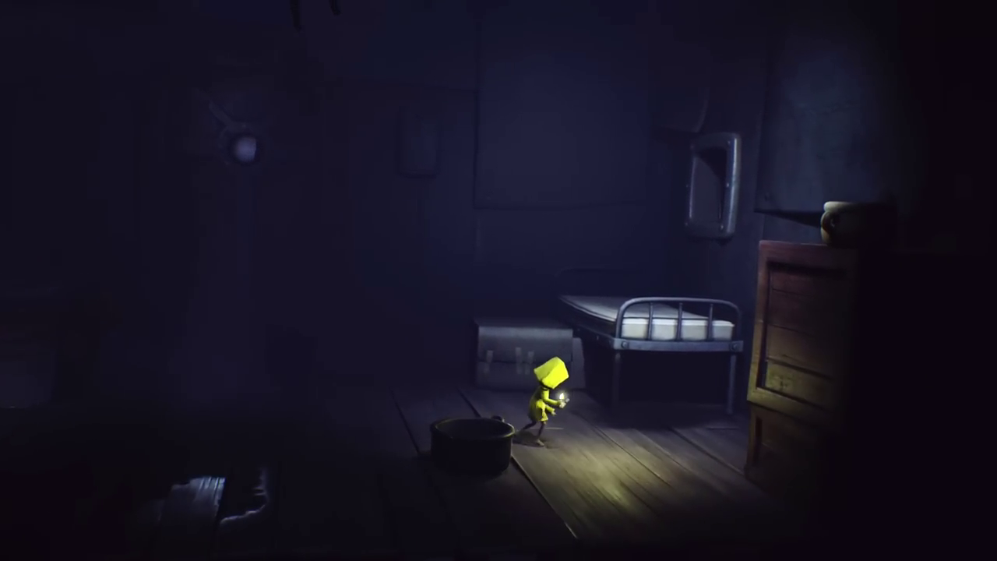
{"action": "key", "text": "a"}
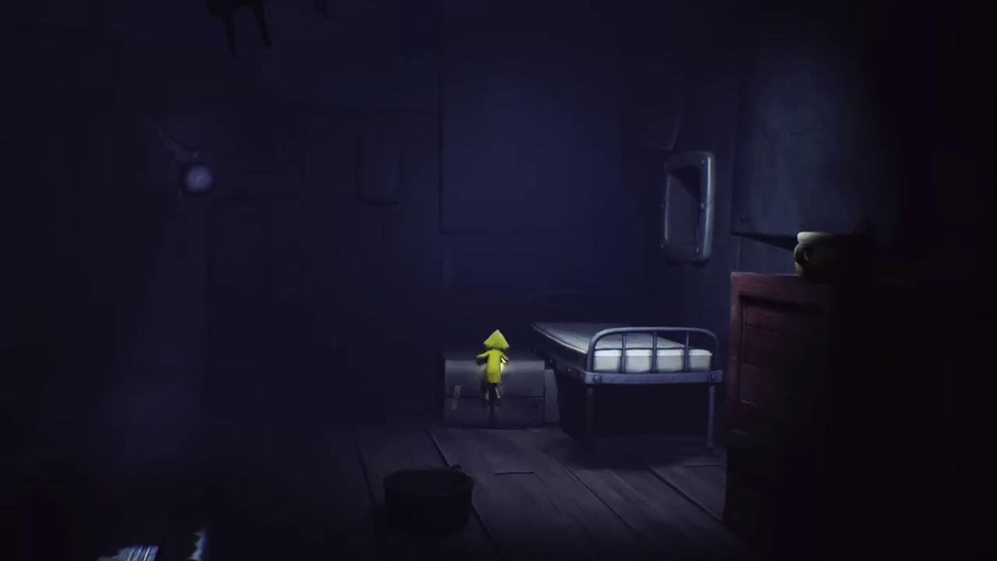
{"action": "key", "text": "d"}
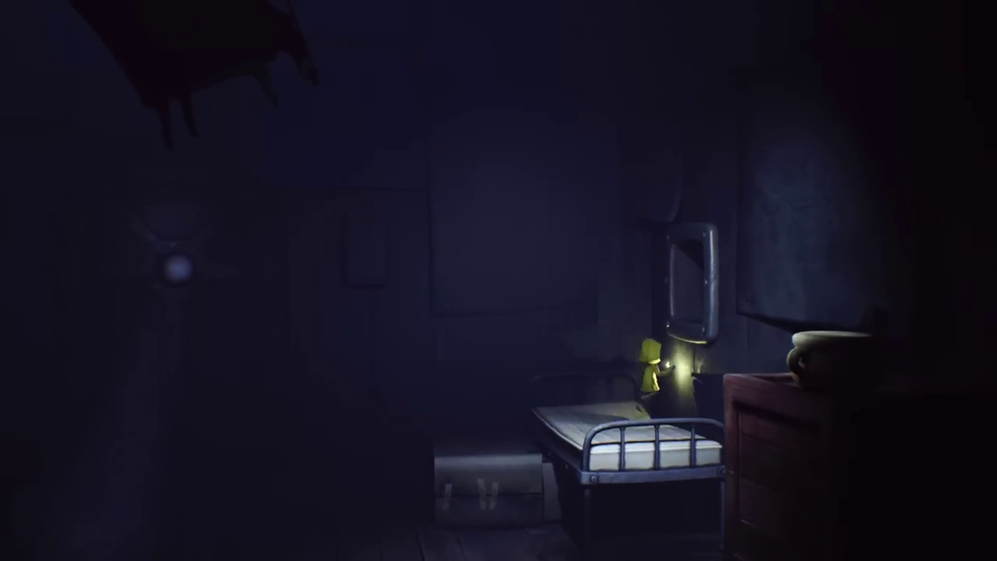
{"action": "key", "text": "a"}
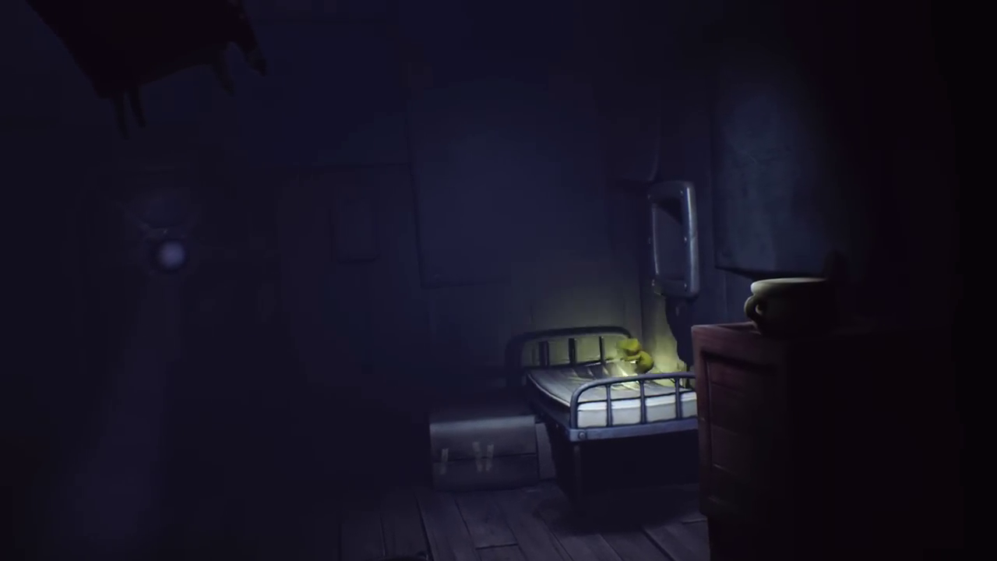
{"action": "key", "text": "a"}
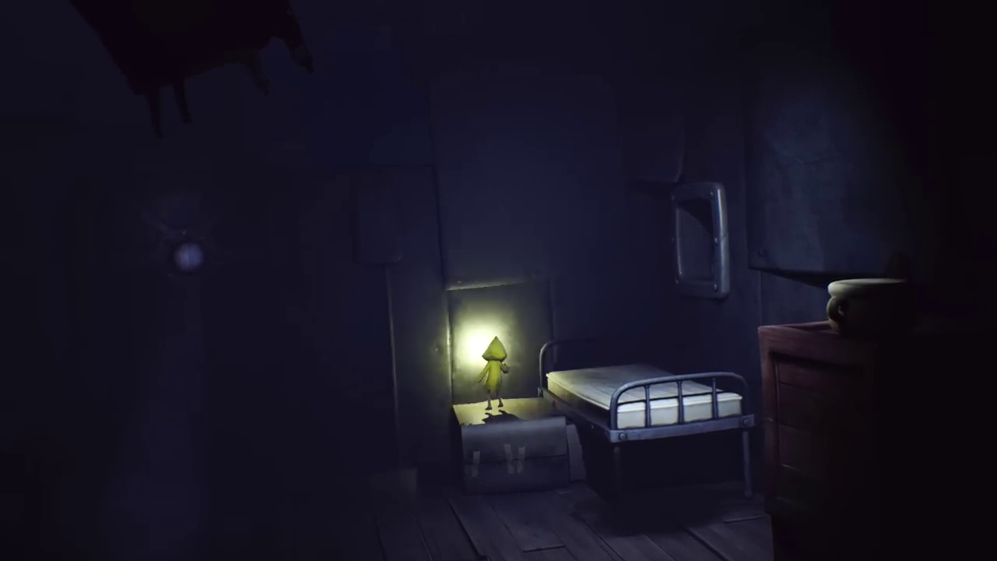
{"action": "key", "text": "d"}
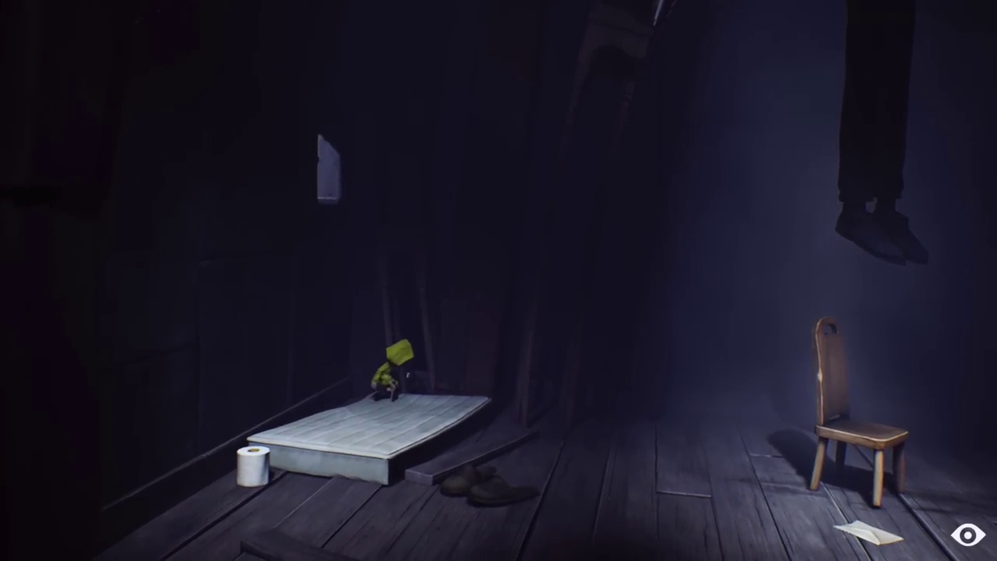
{"action": "key", "text": "d"}
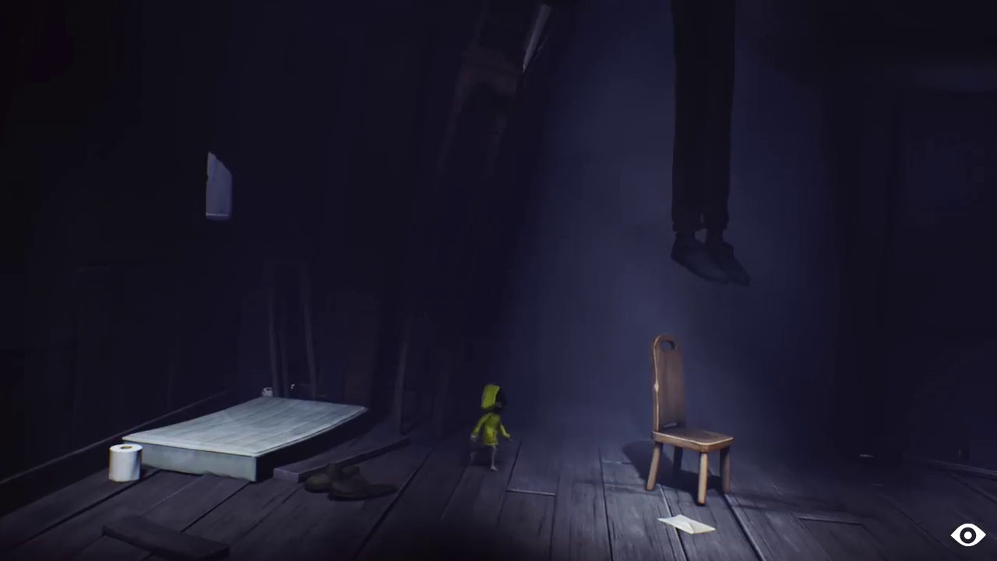
{"action": "key", "text": "d"}
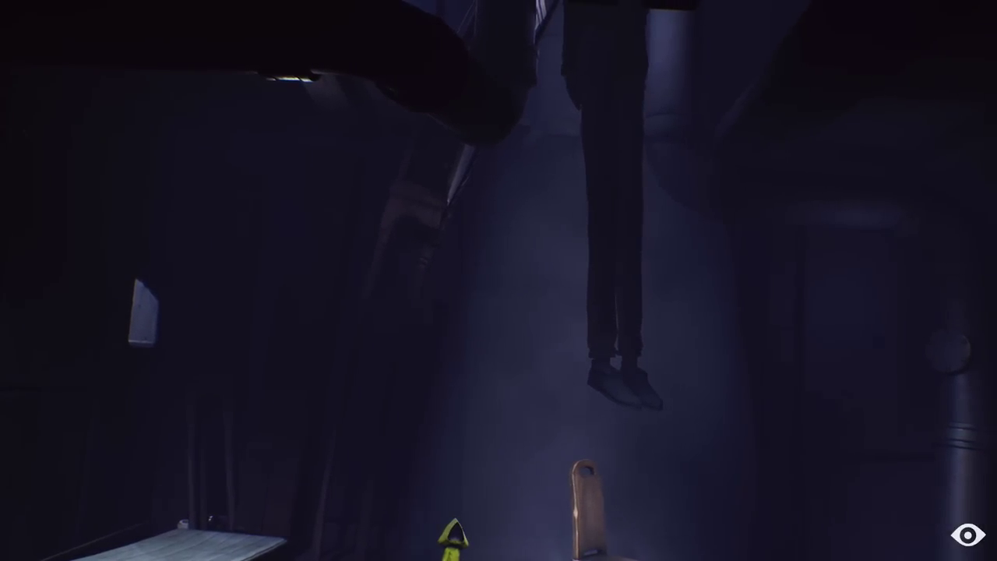
{"action": "key", "text": "d"}
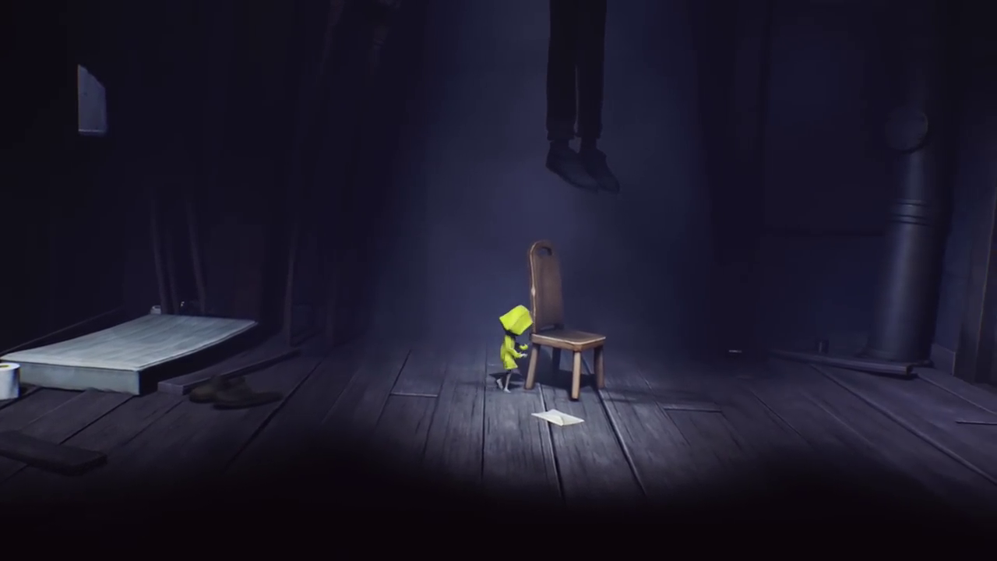
{"action": "key", "text": "d"}
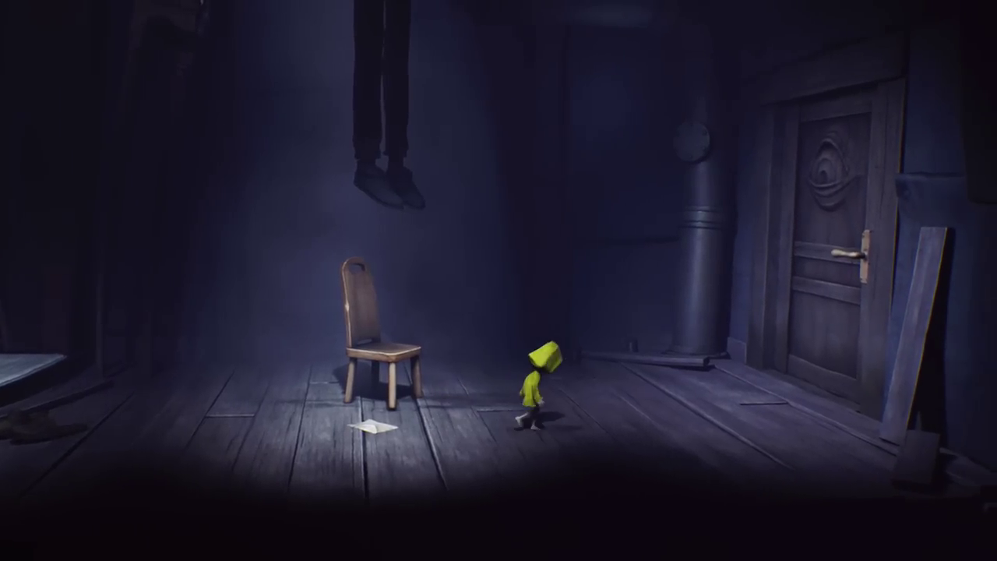
{"action": "key", "text": "d"}
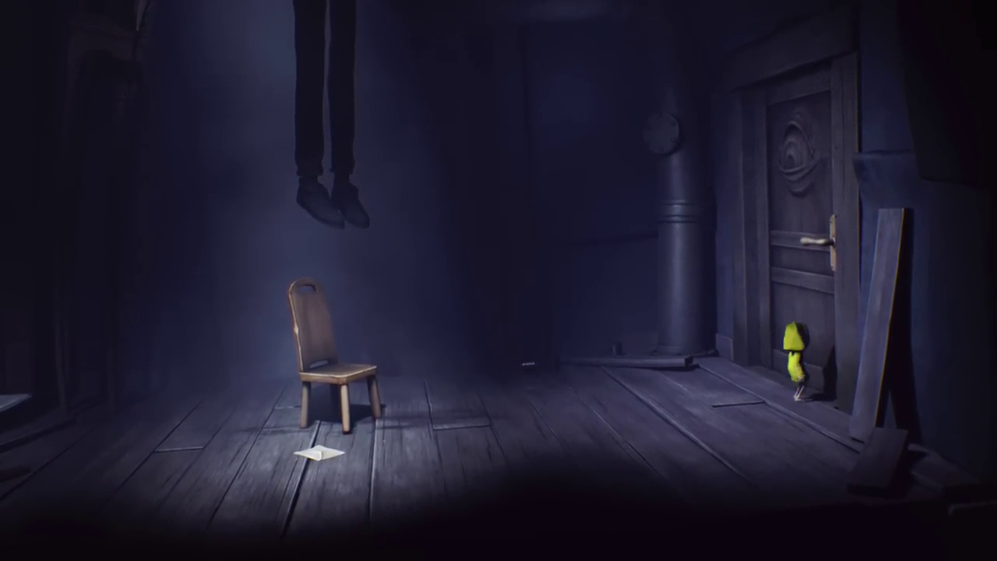
{"action": "key", "text": "a"}
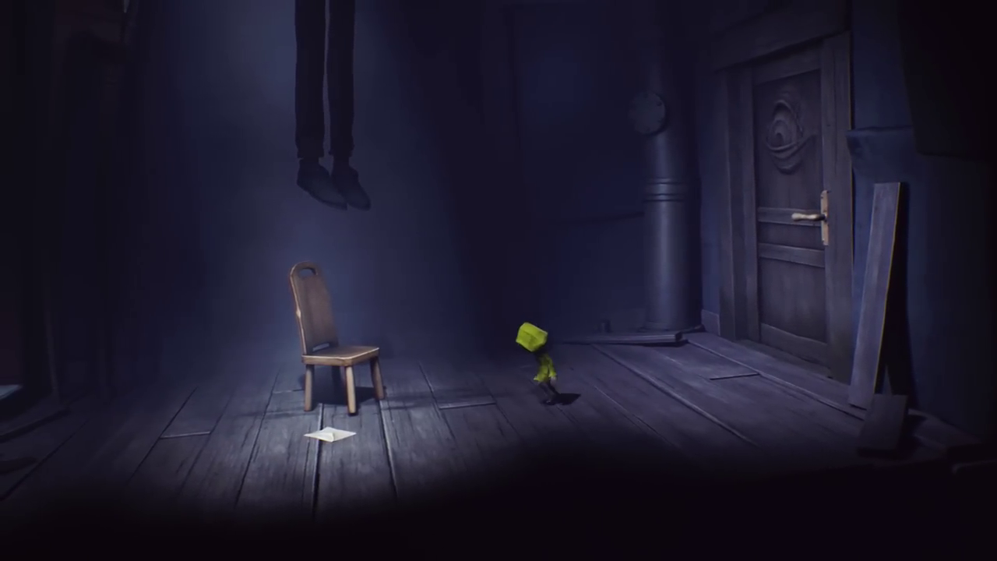
{"action": "key", "text": "a"}
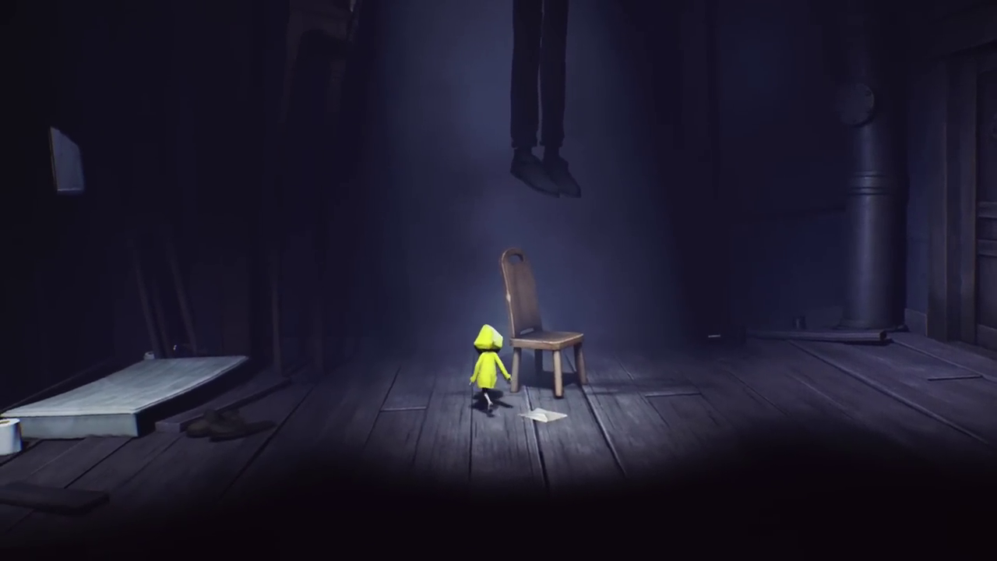
{"action": "key", "text": "w"}
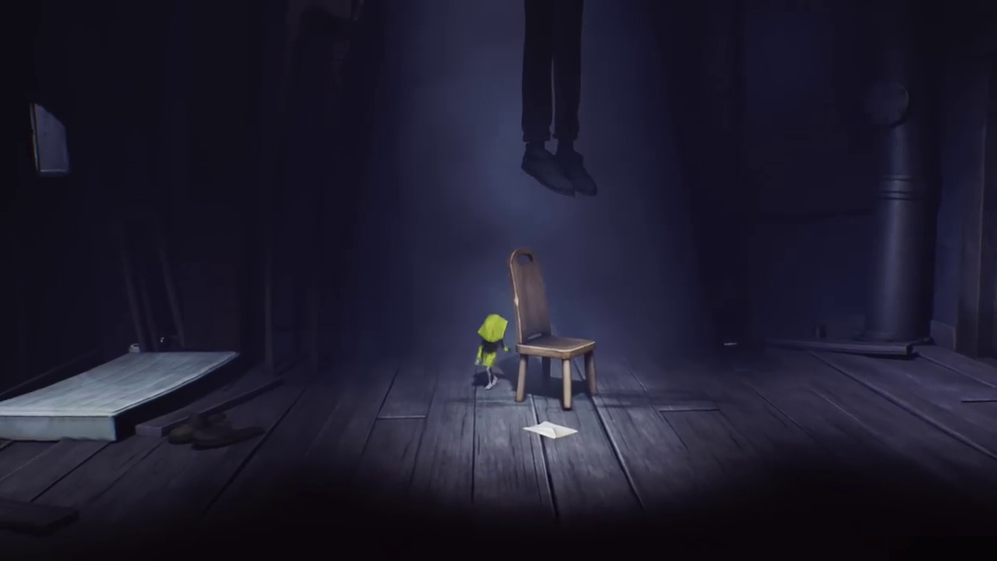
{"action": "key", "text": "d"}
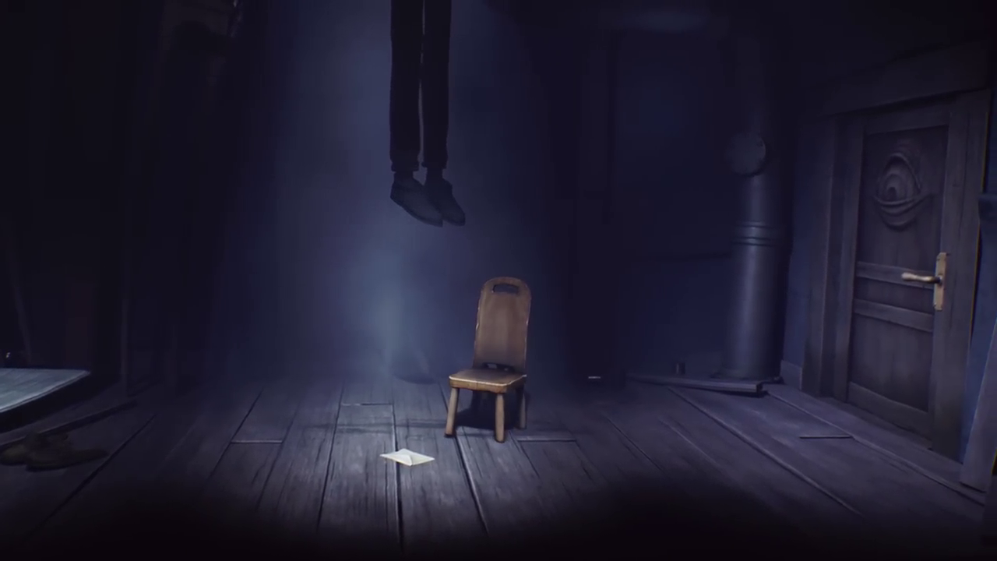
{"action": "key", "text": "d"}
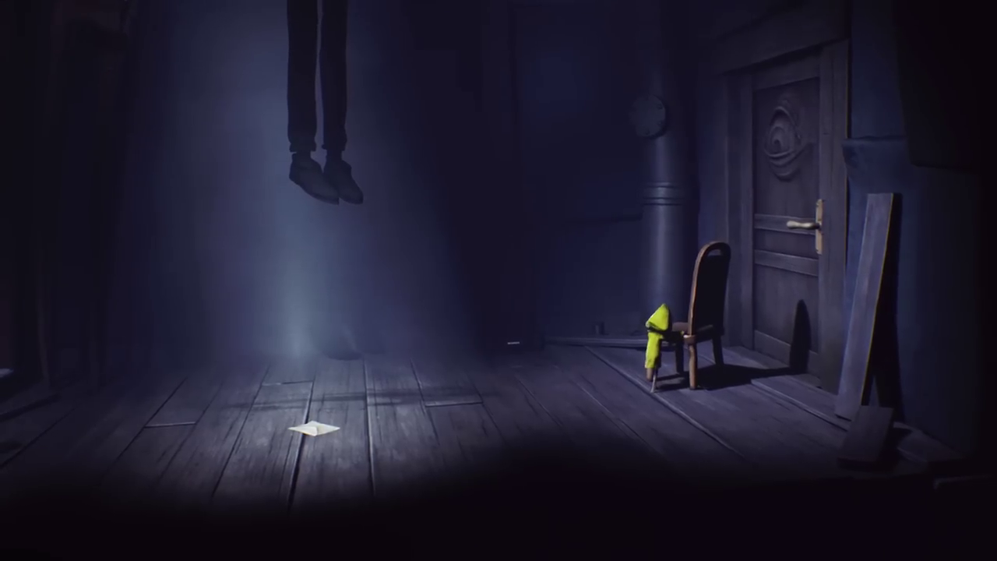
{"action": "key", "text": "d"}
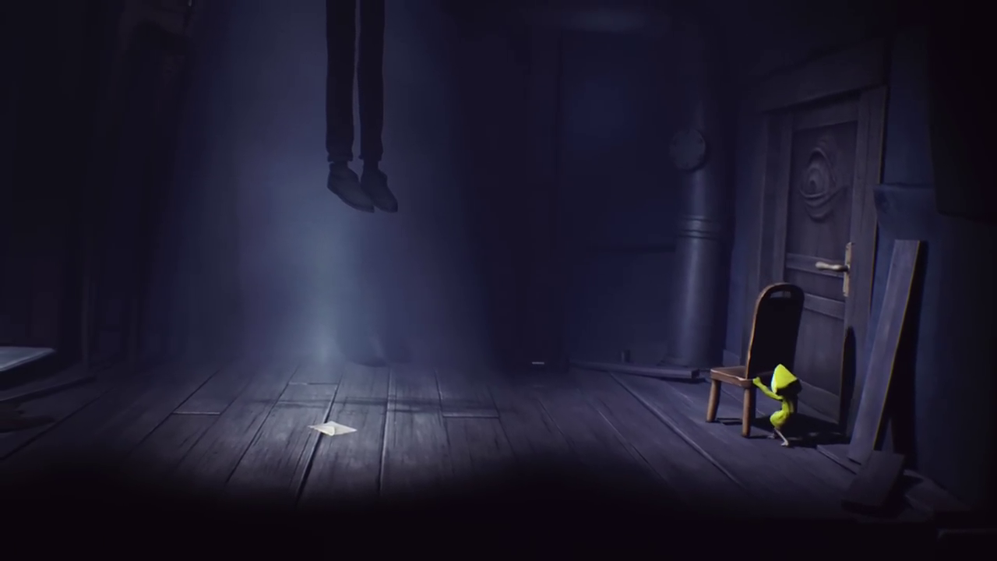
{"action": "key", "text": "a"}
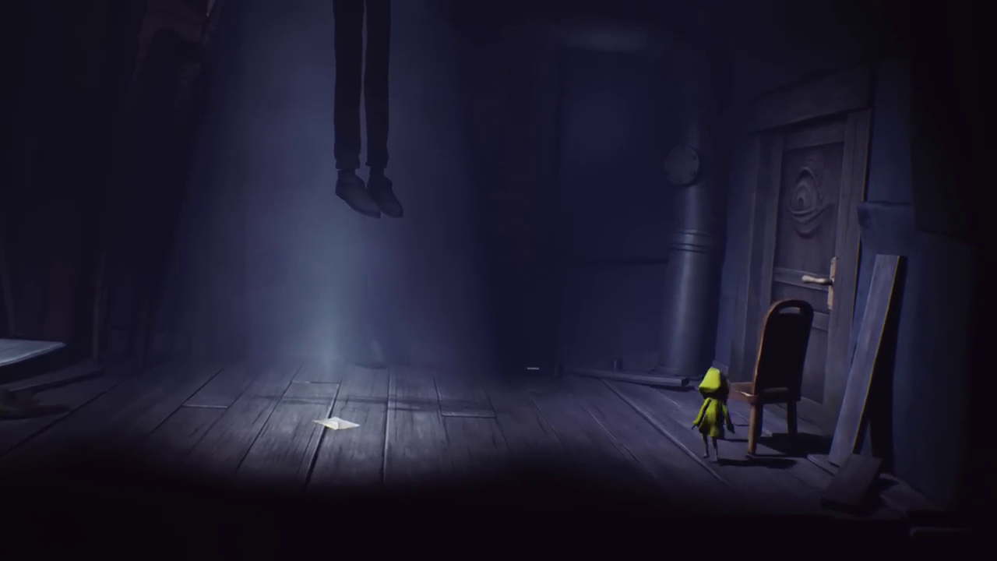
{"action": "key", "text": "space"}
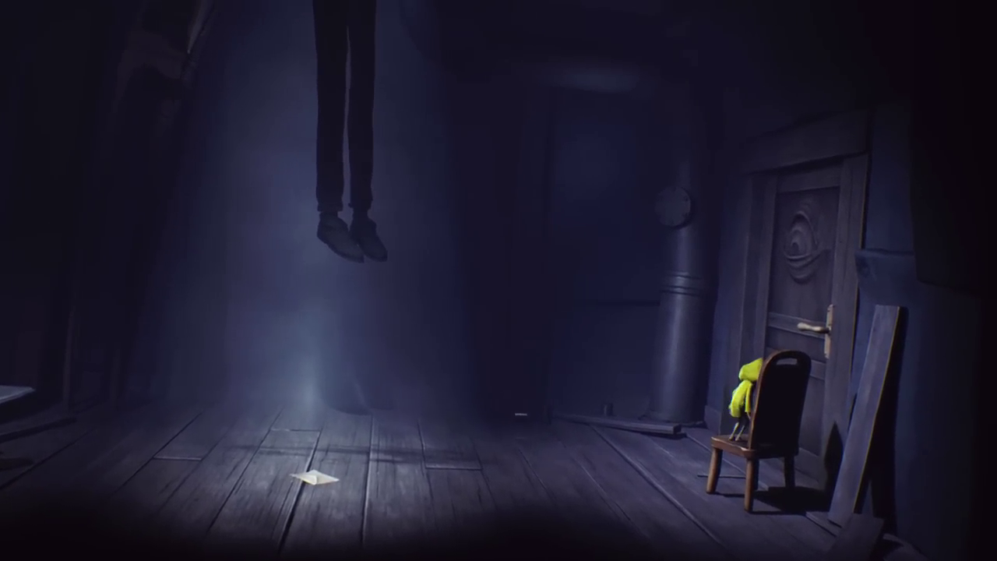
{"action": "key", "text": "space"}
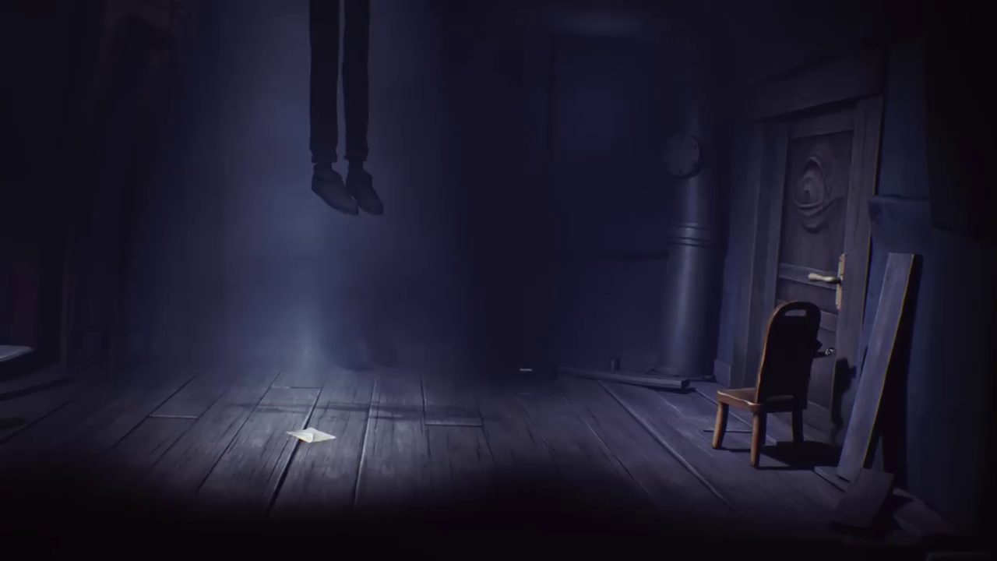
{"action": "key", "text": "d"}
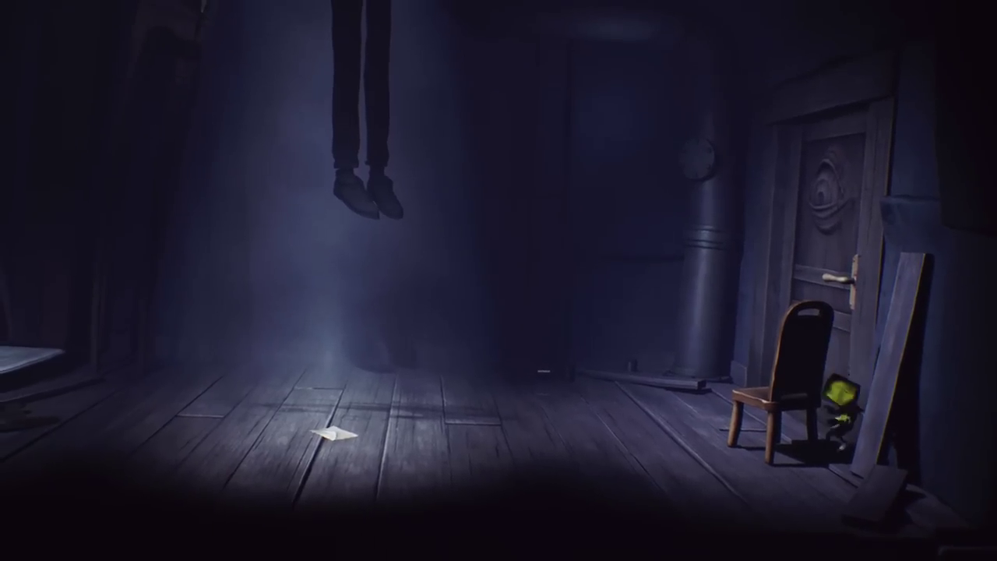
{"action": "key", "text": "d"}
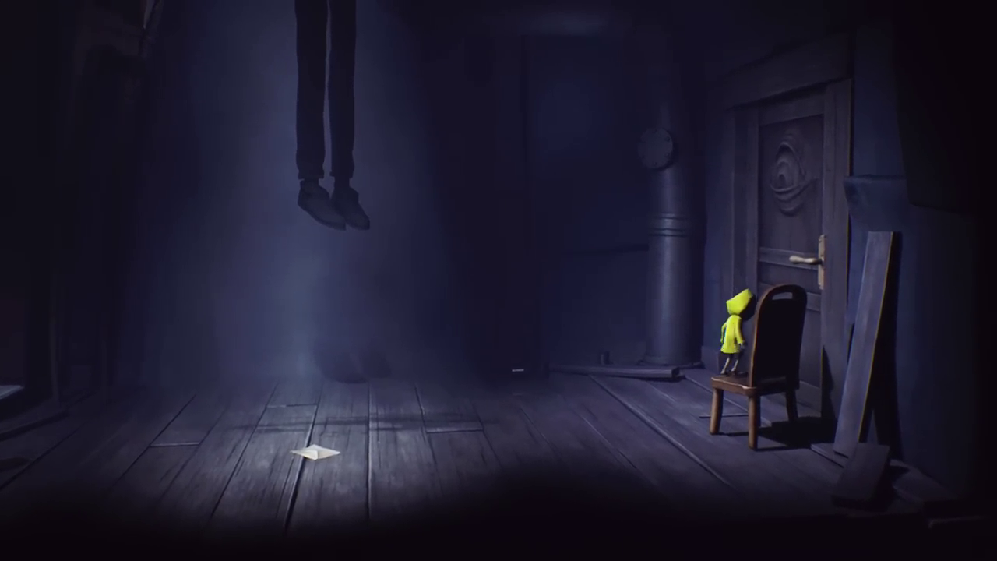
{"action": "key", "text": "space"}
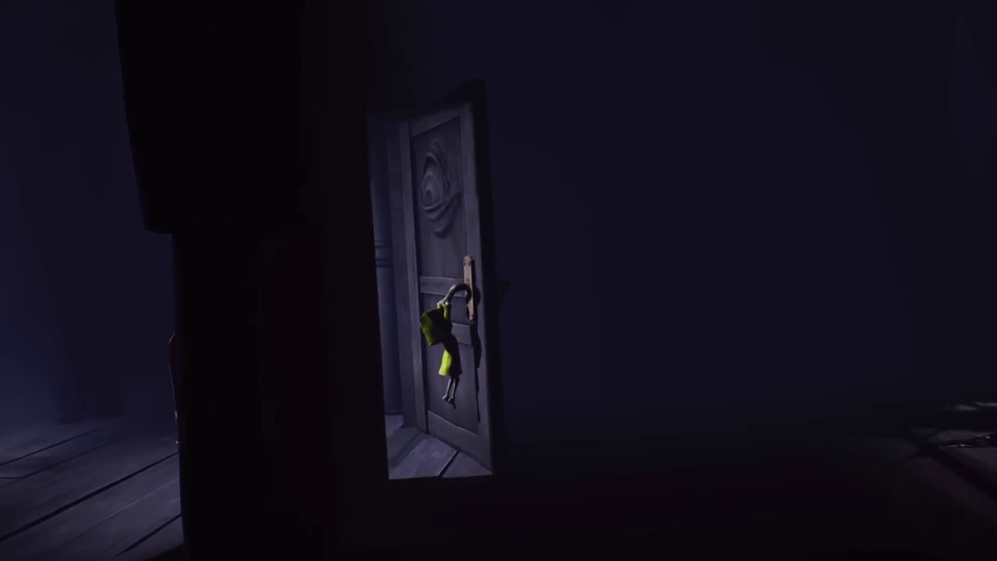
{"action": "key", "text": "d"}
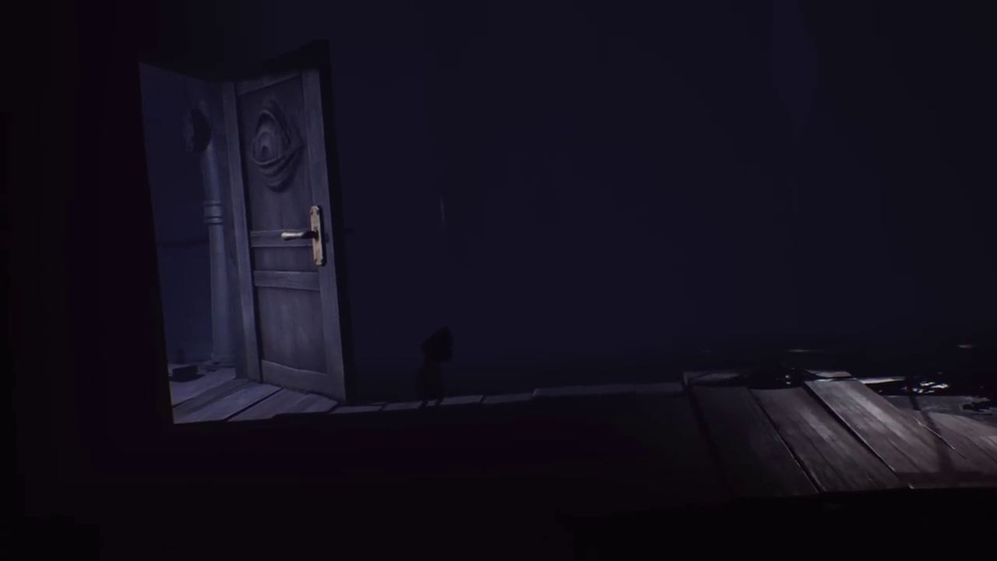
{"action": "key", "text": "f"}
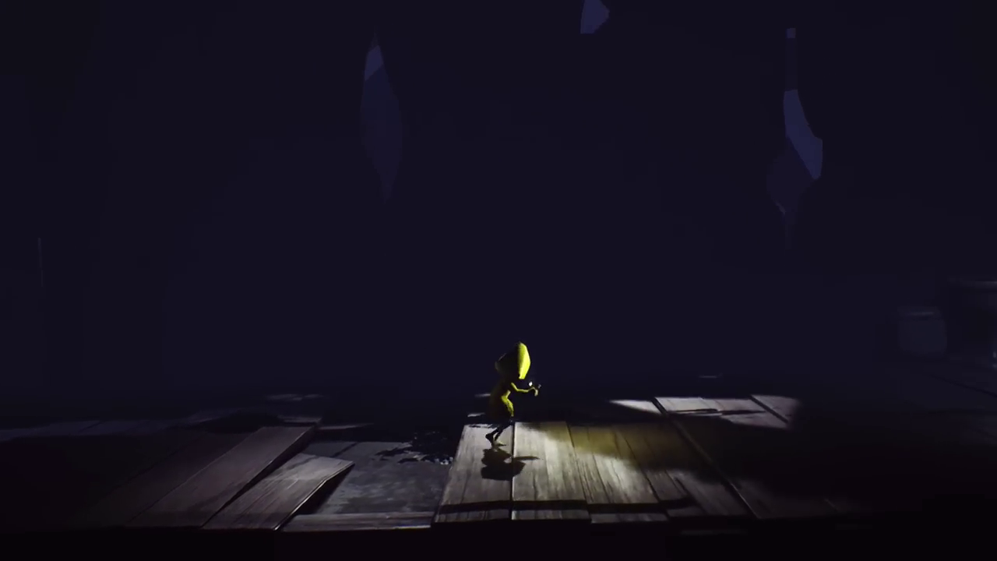
{"action": "key", "text": "d"}
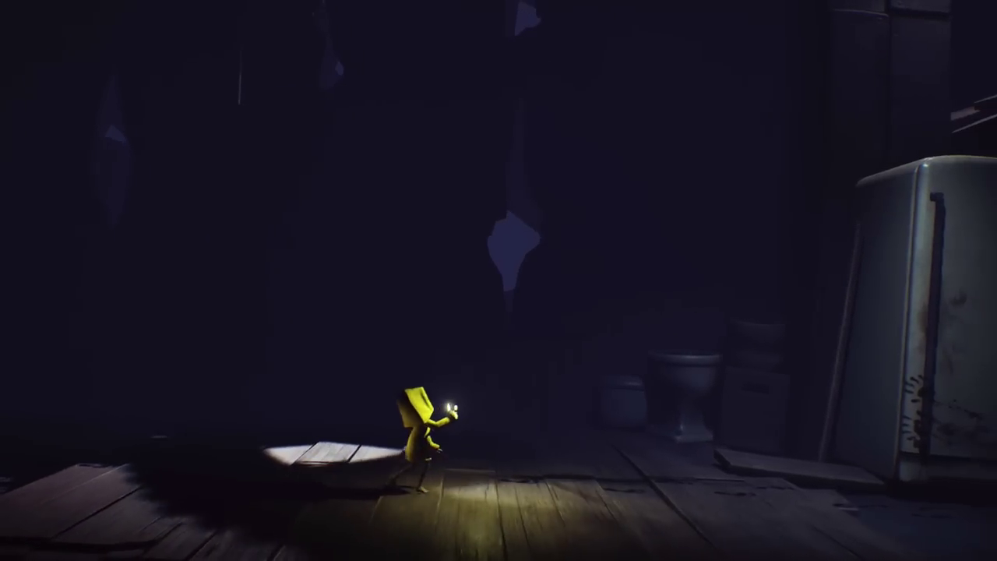
{"action": "key", "text": "d"}
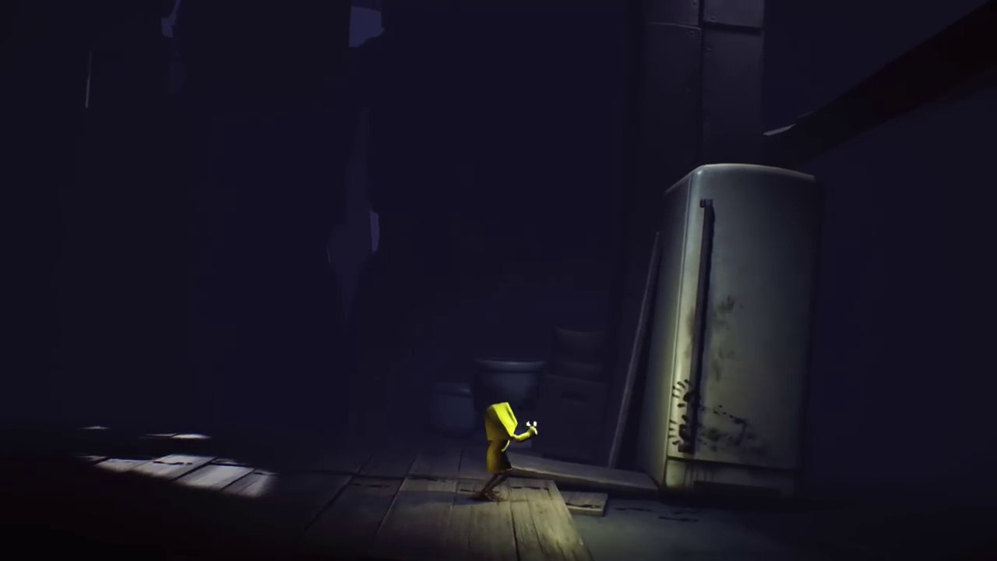
{"action": "key", "text": "d"}
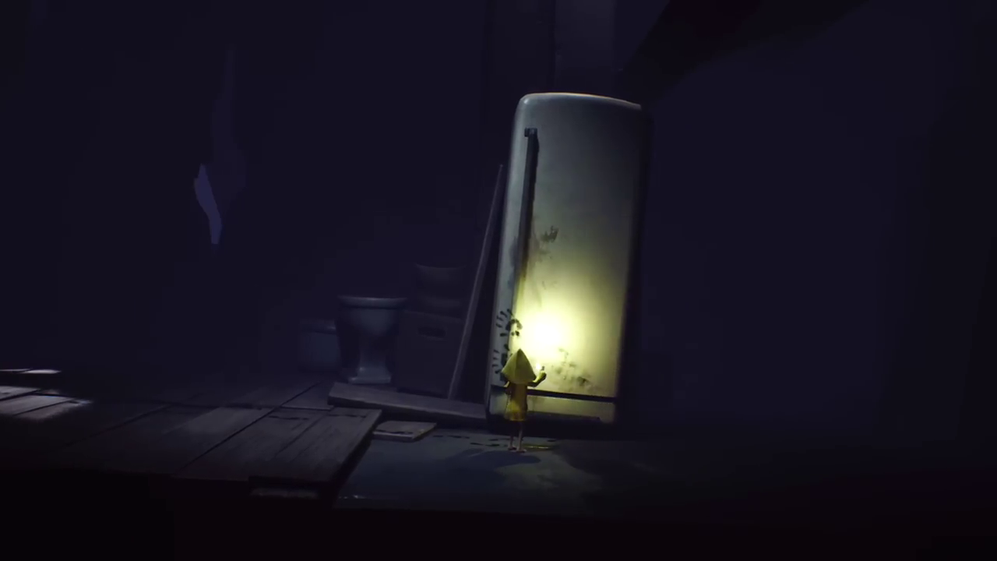
{"action": "key", "text": "f"}
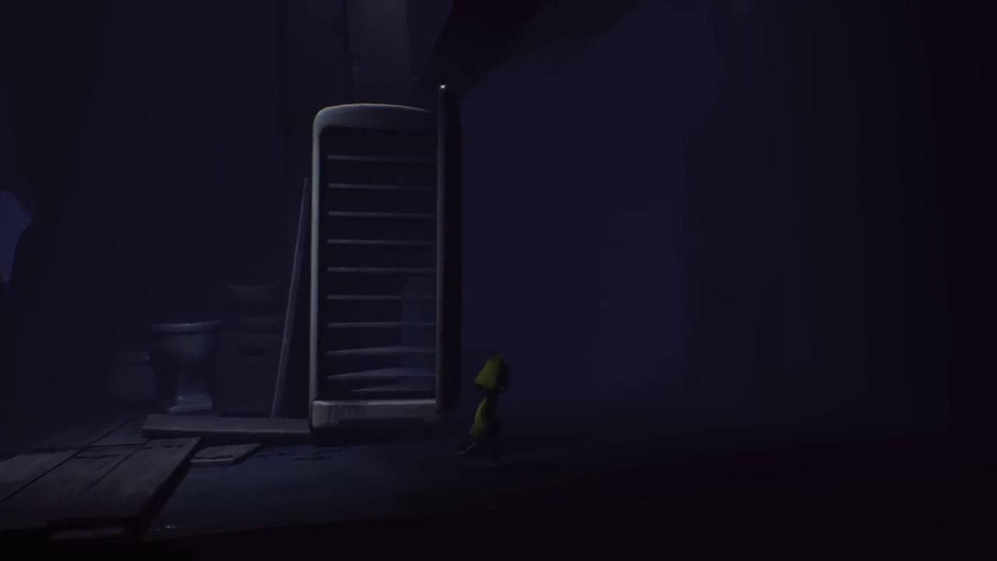
{"action": "key", "text": "f"}
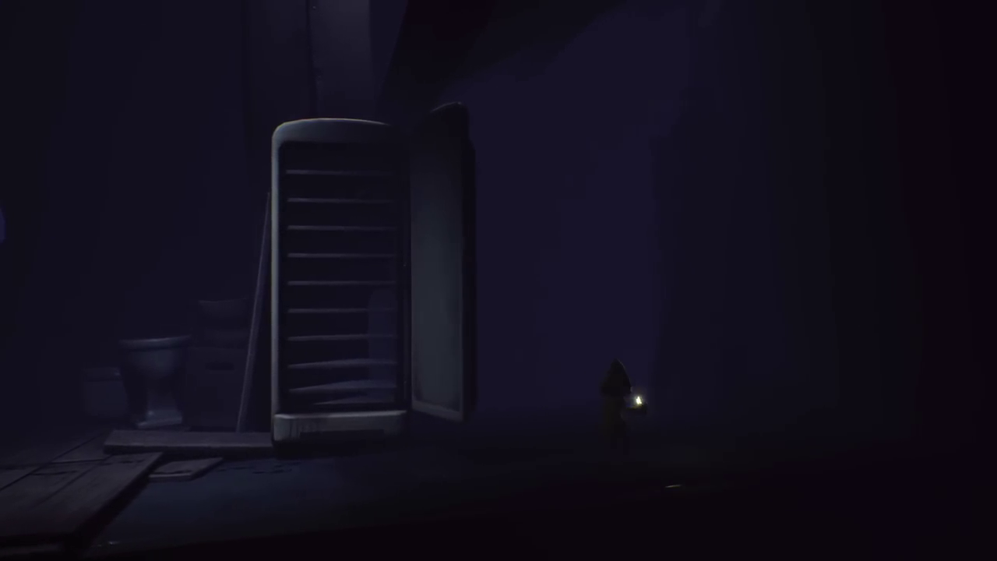
{"action": "key", "text": "d"}
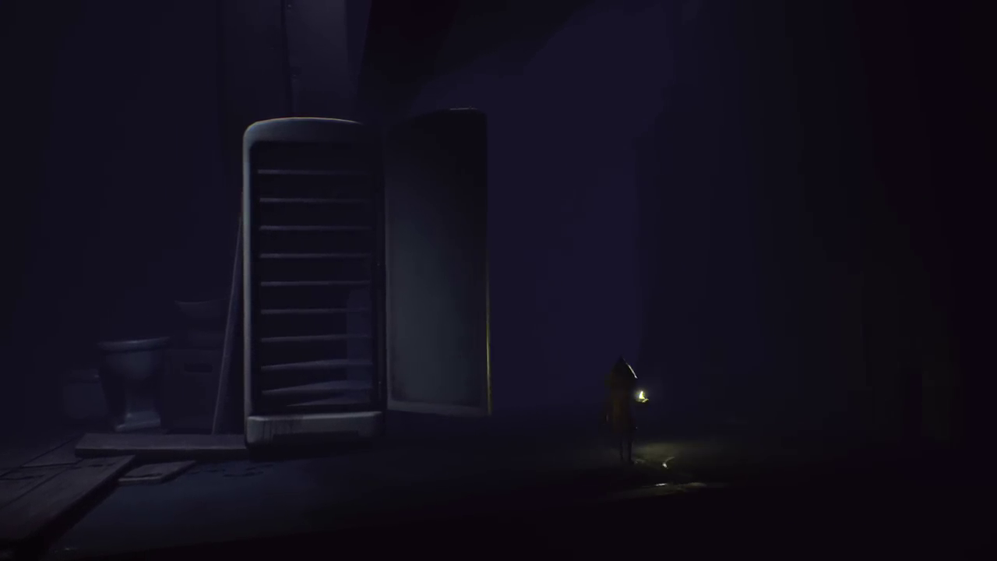
{"action": "key", "text": "a"}
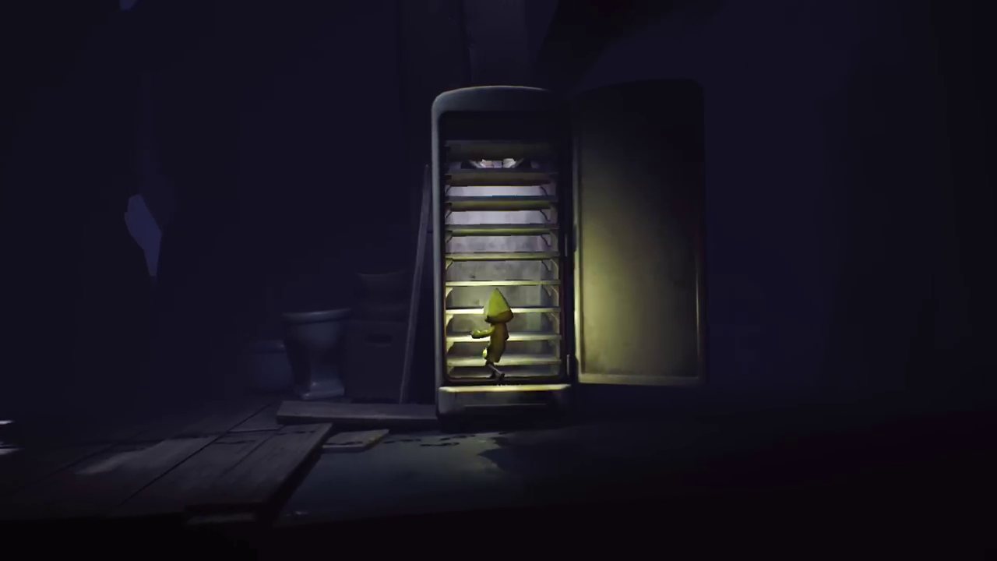
{"action": "key", "text": "f"}
{"action": "key", "text": "w"}
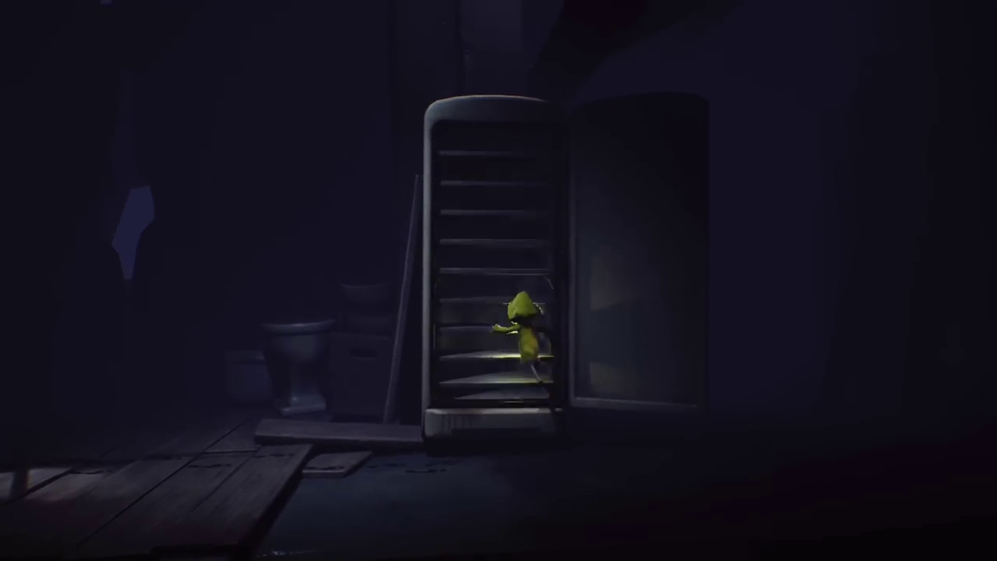
{"action": "key", "text": "w"}
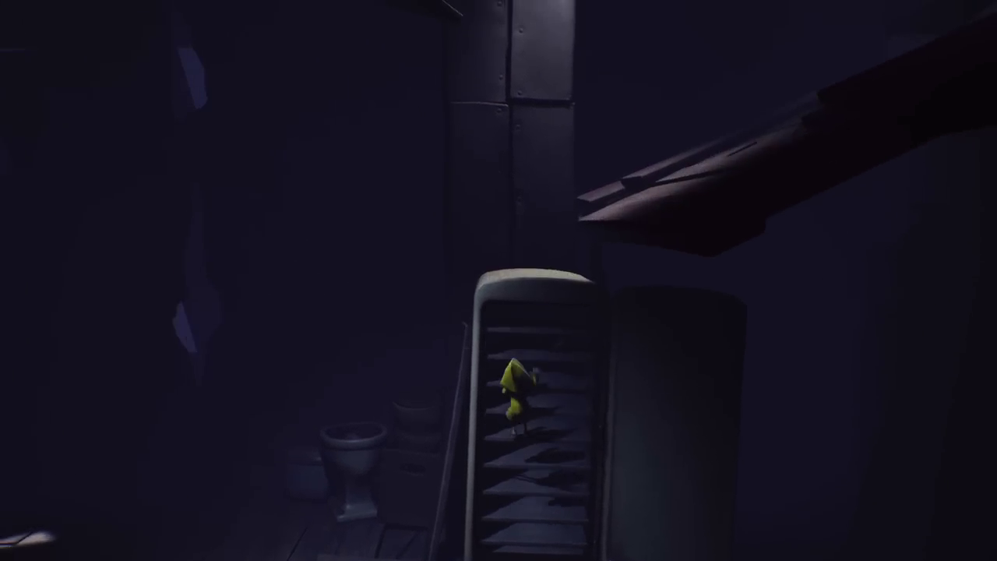
{"action": "key", "text": "w"}
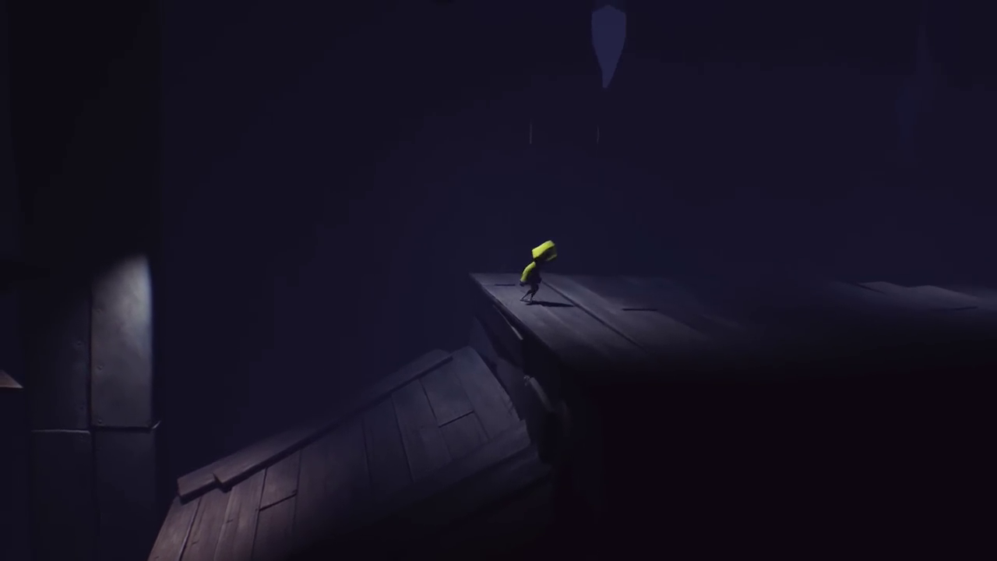
{"action": "key", "text": "d"}
{"action": "key", "text": "d"}
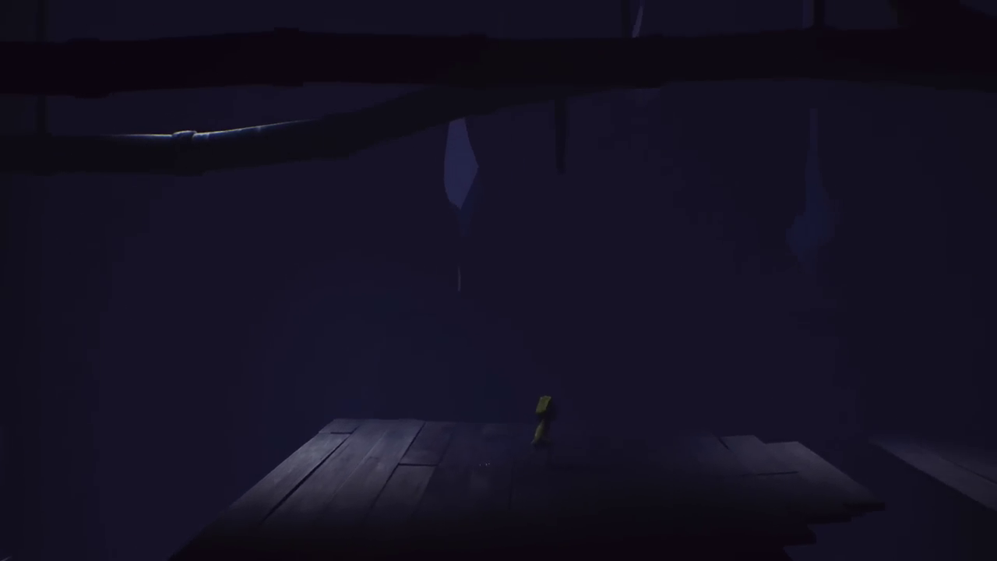
{"action": "key", "text": "d"}
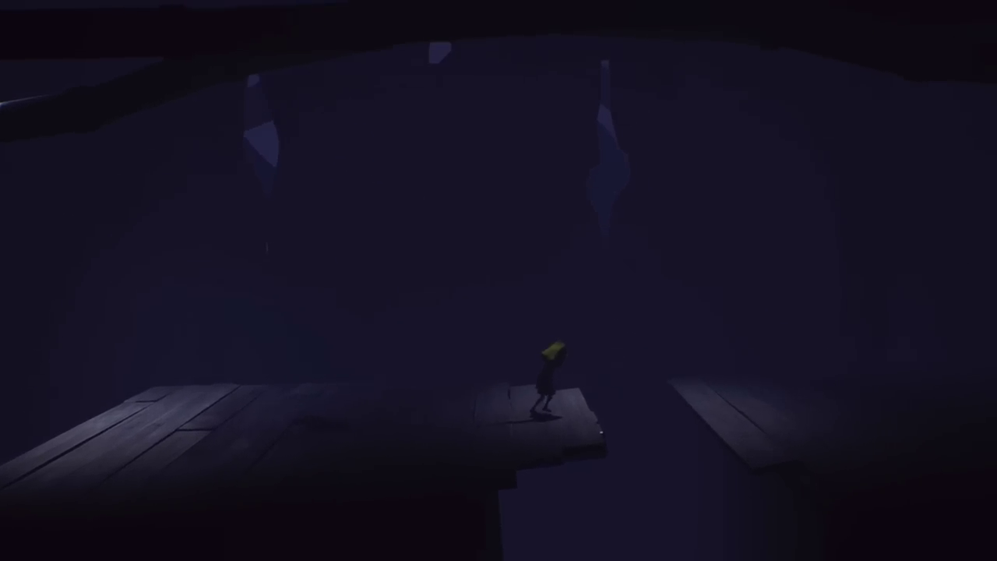
{"action": "key", "text": "d"}
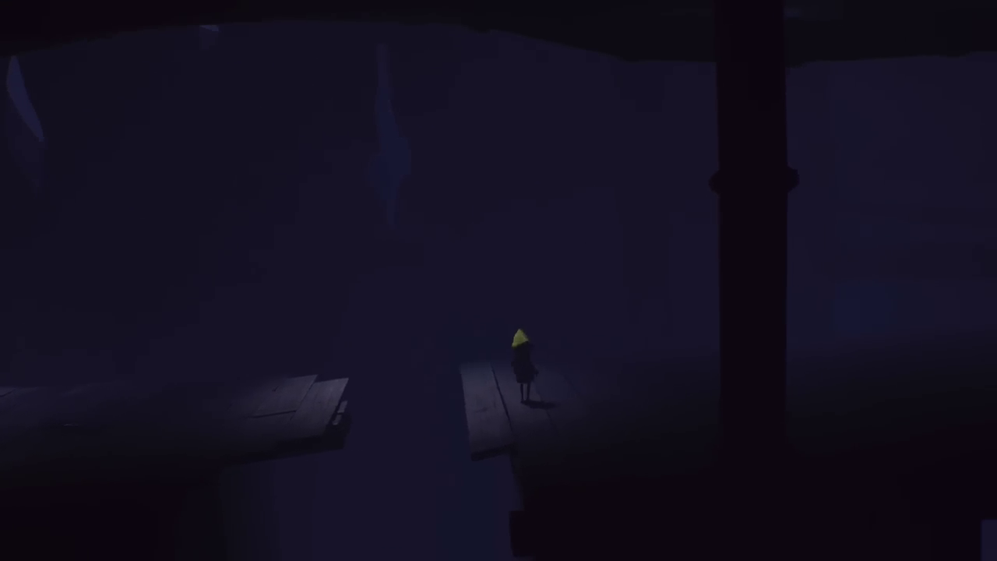
{"action": "key", "text": "a"}
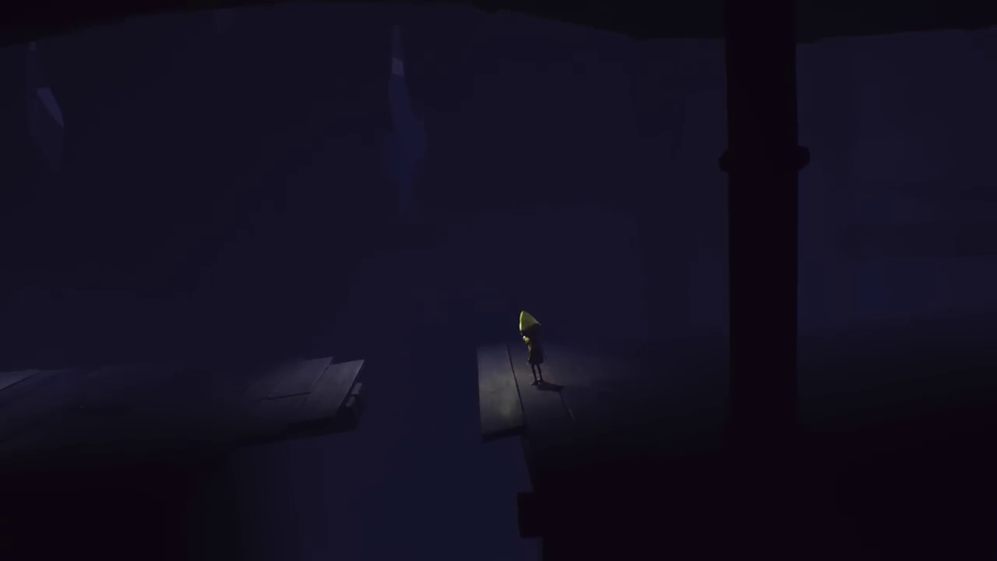
{"action": "key", "text": "d"}
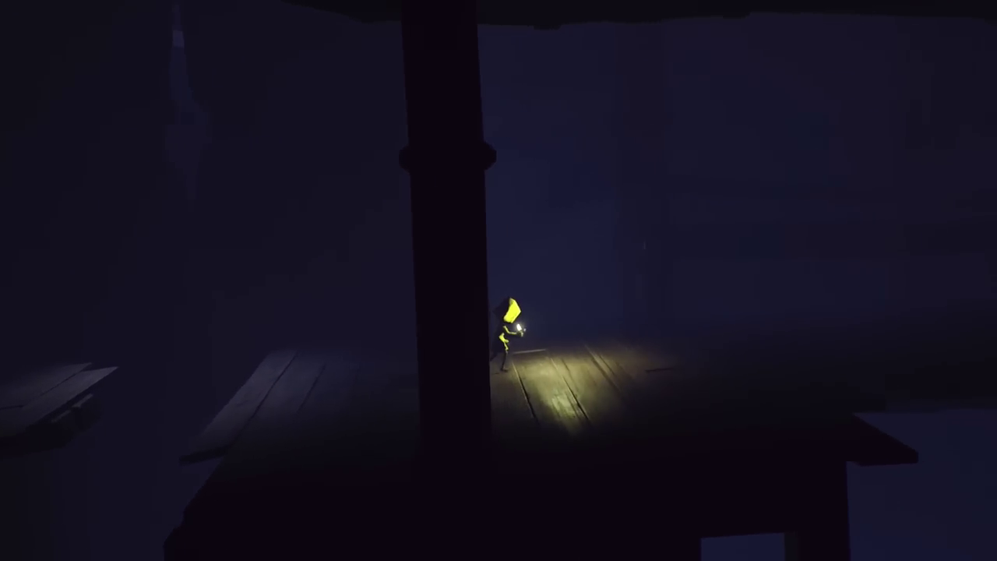
{"action": "key", "text": "d"}
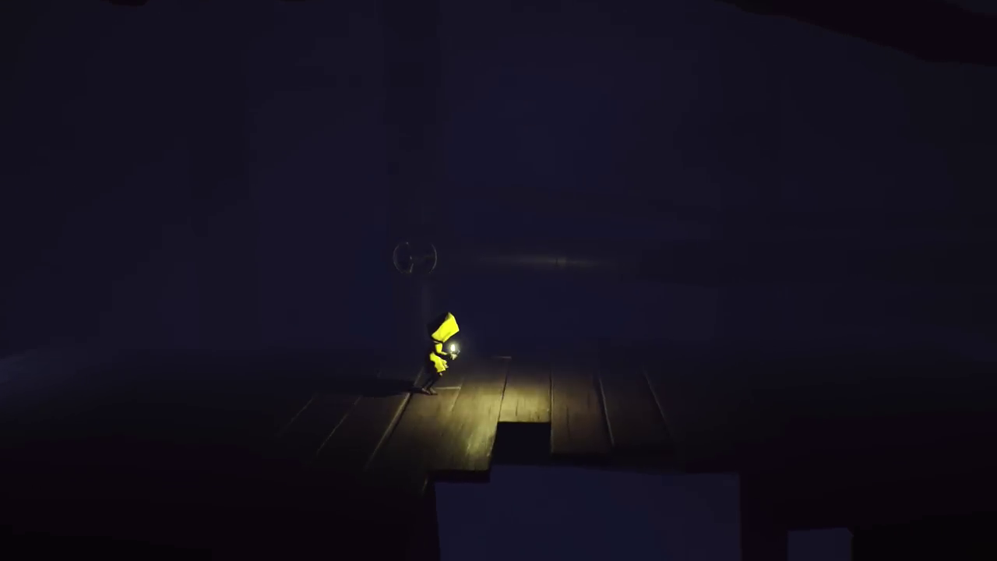
{"action": "key", "text": "d"}
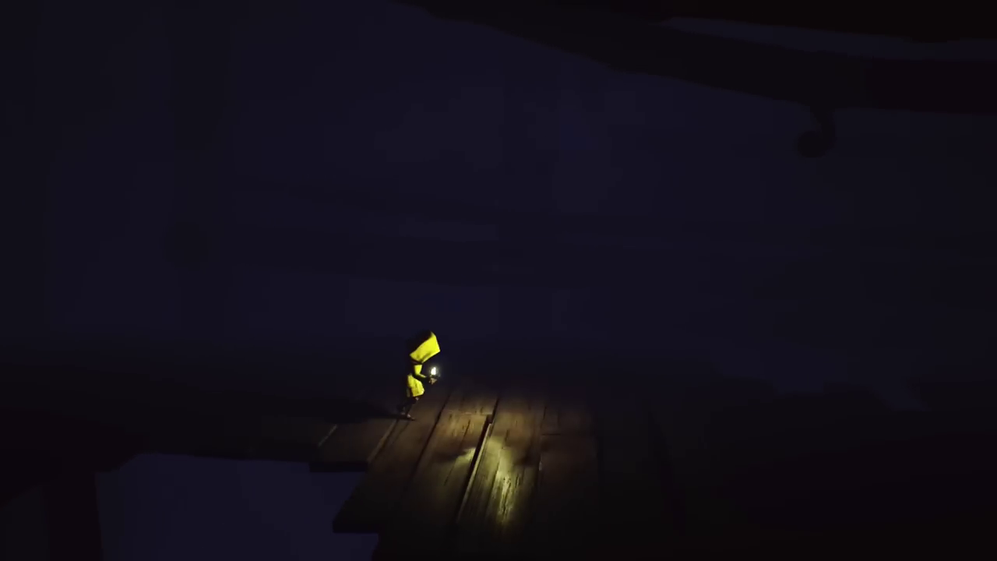
{"action": "key", "text": "s"}
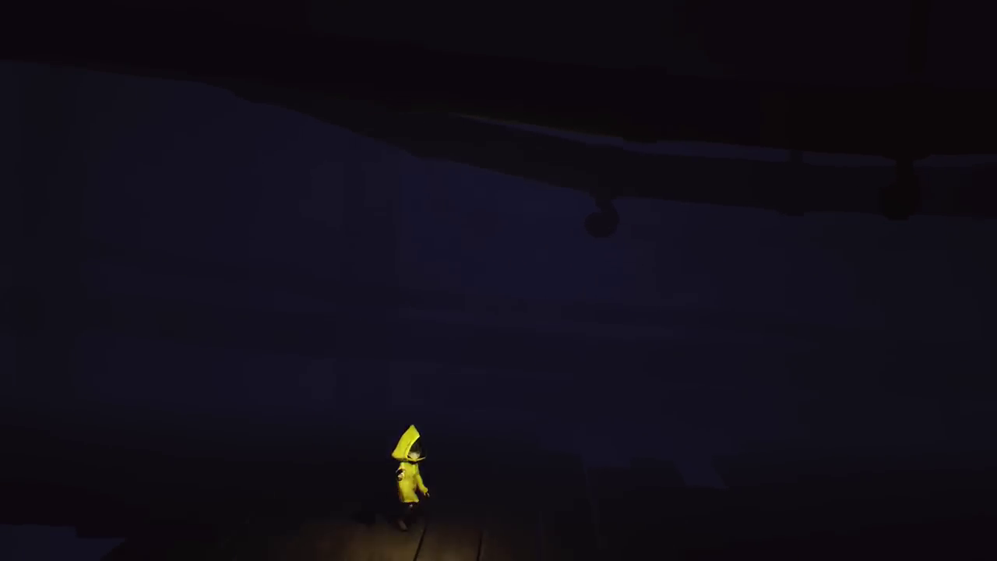
{"action": "key", "text": "d"}
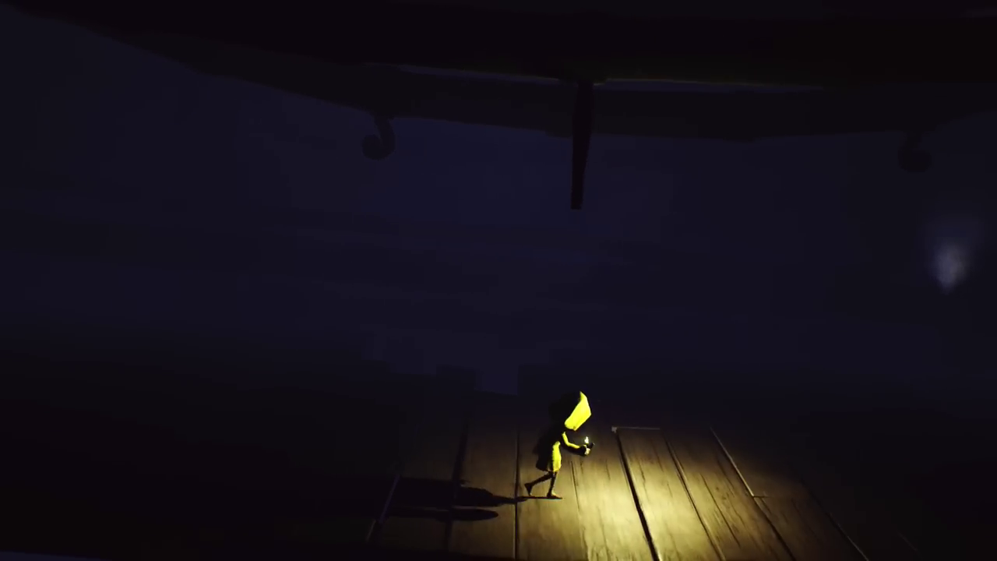
{"action": "key", "text": "d"}
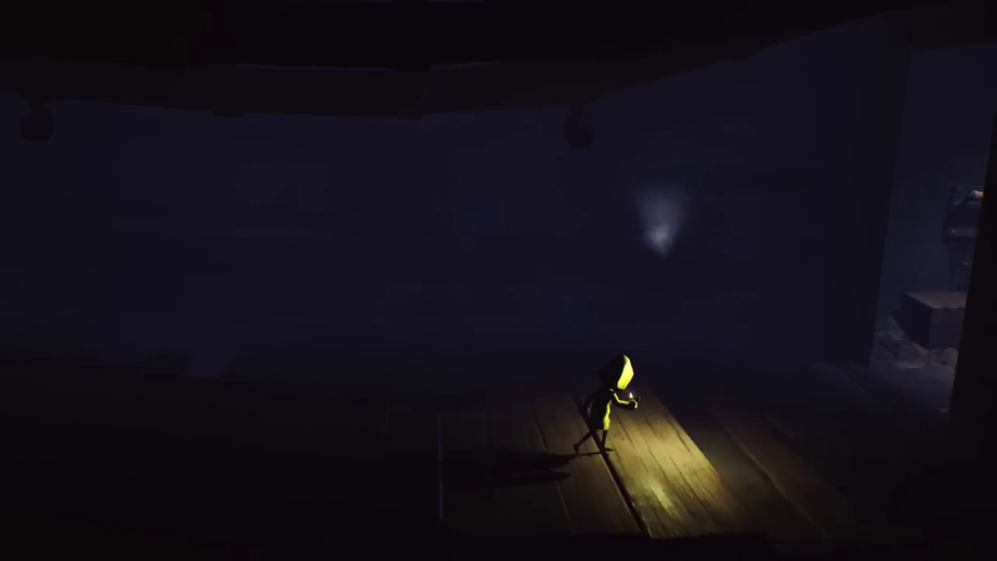
{"action": "key", "text": "d"}
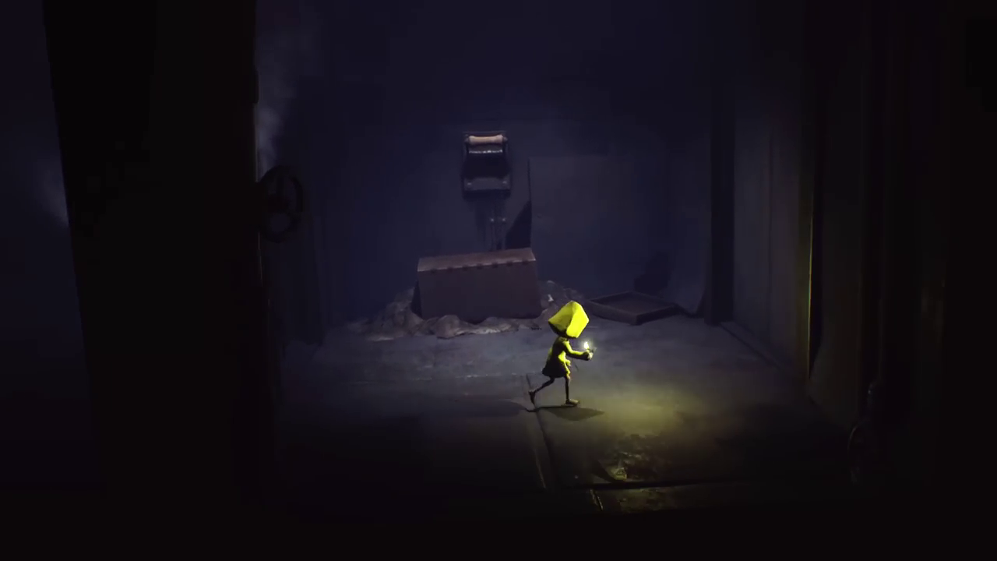
{"action": "key", "text": "w"}
{"action": "key", "text": "space"}
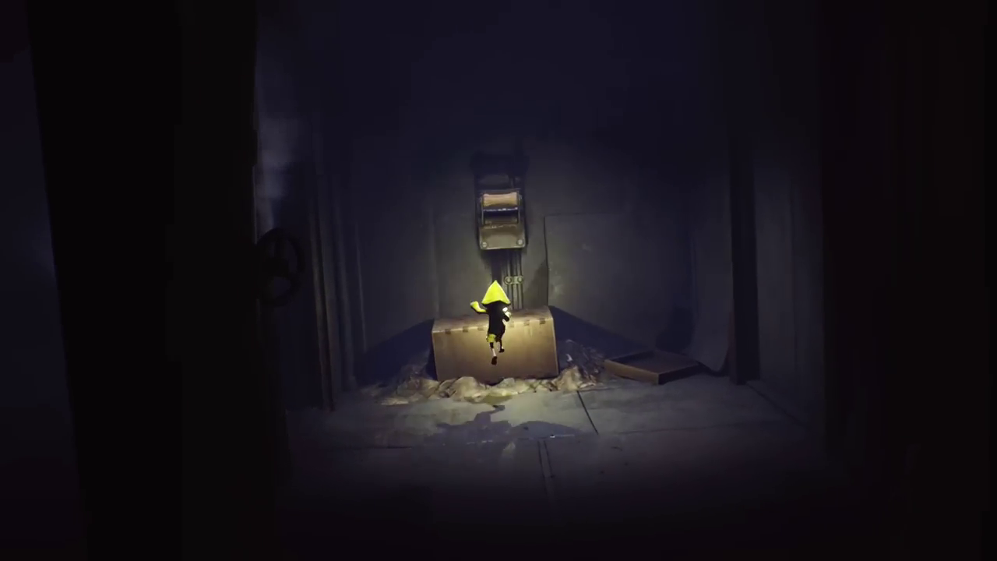
{"action": "key", "text": "space"}
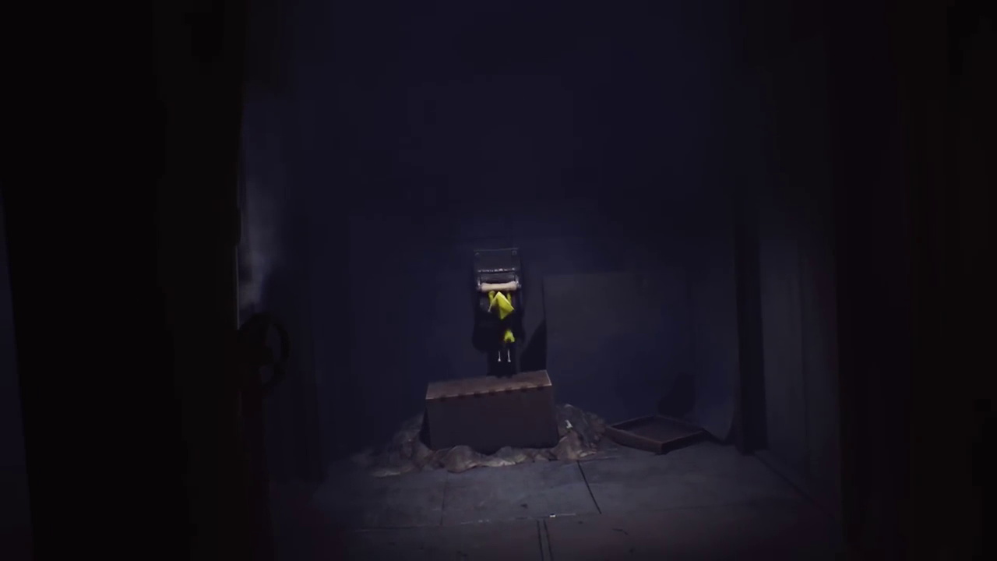
{"action": "key", "text": "d"}
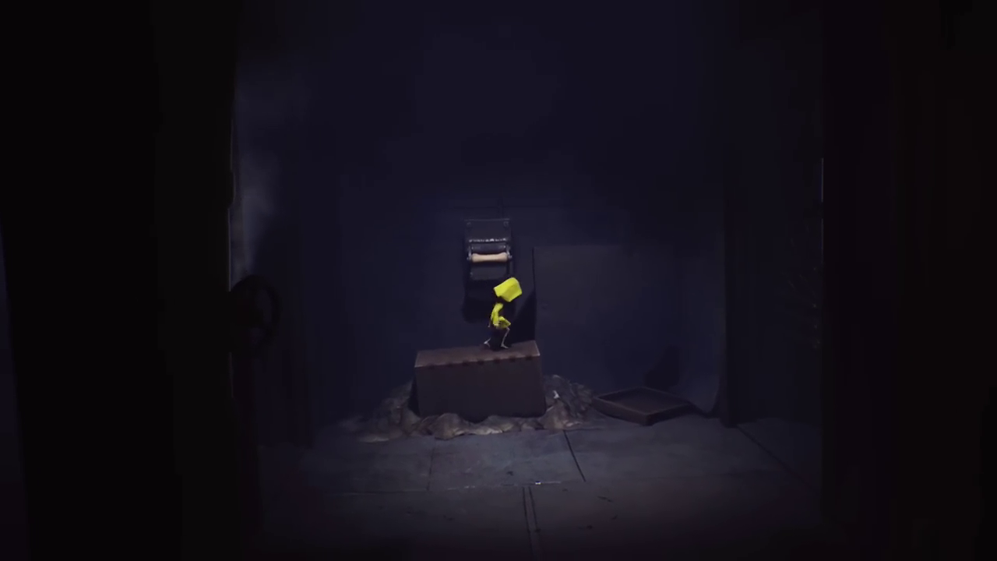
{"action": "key", "text": "q"}
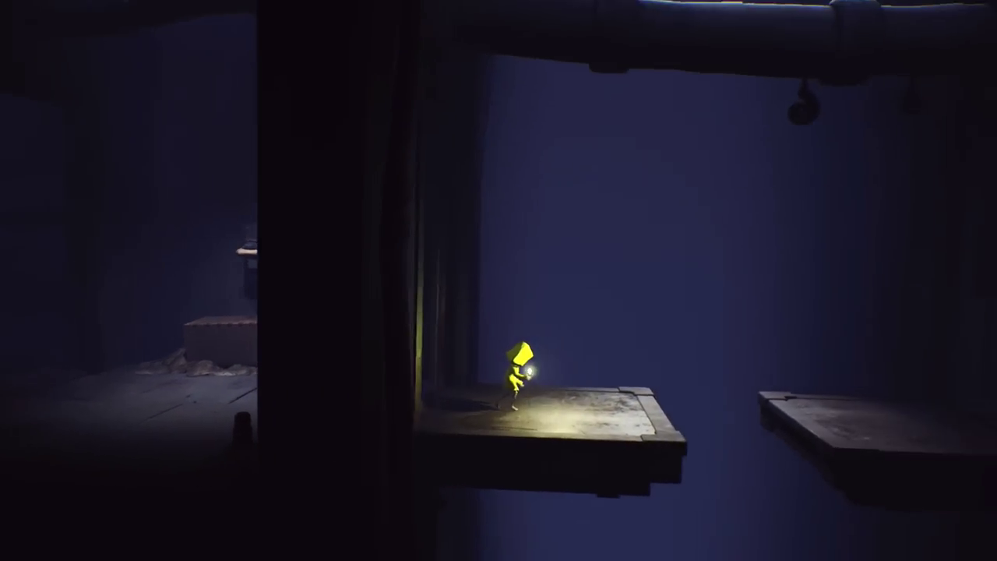
{"action": "key", "text": "d"}
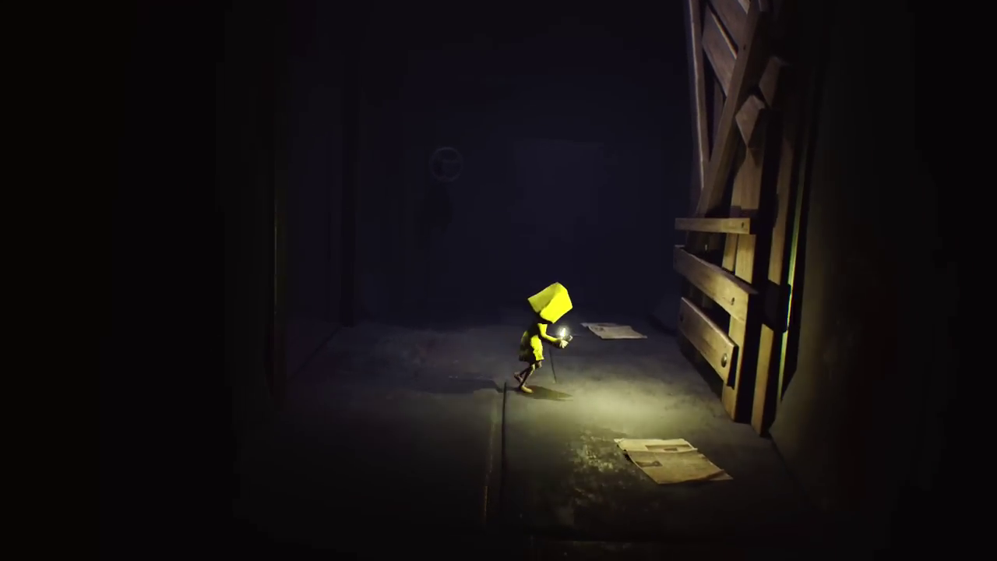
{"action": "key", "text": "d"}
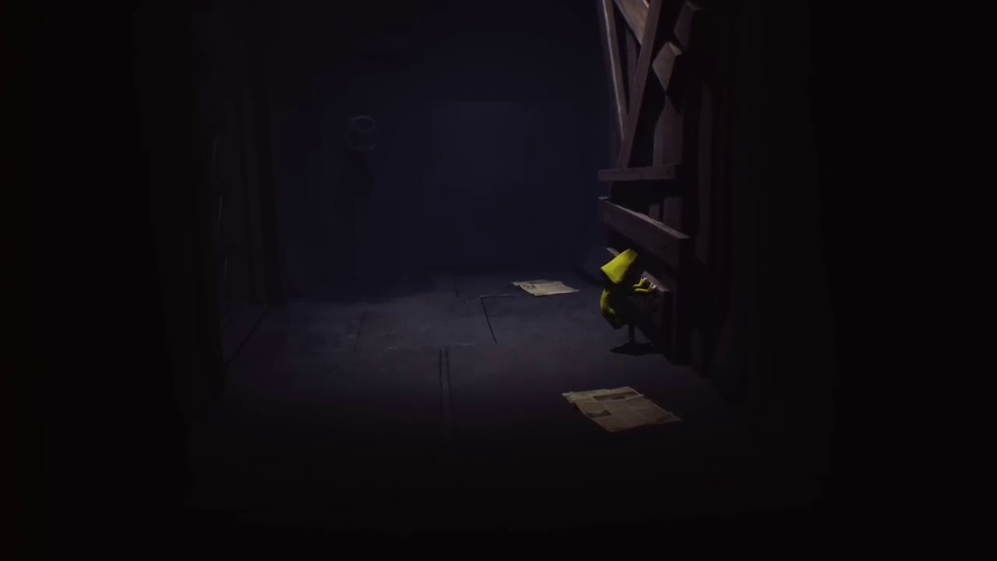
{"action": "key", "text": "d"}
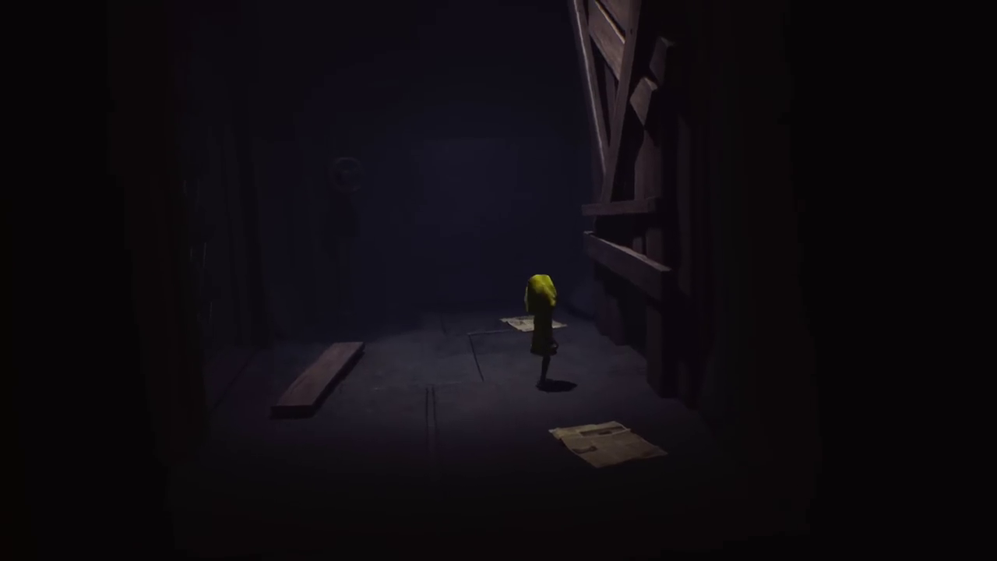
{"action": "key", "text": "w"}
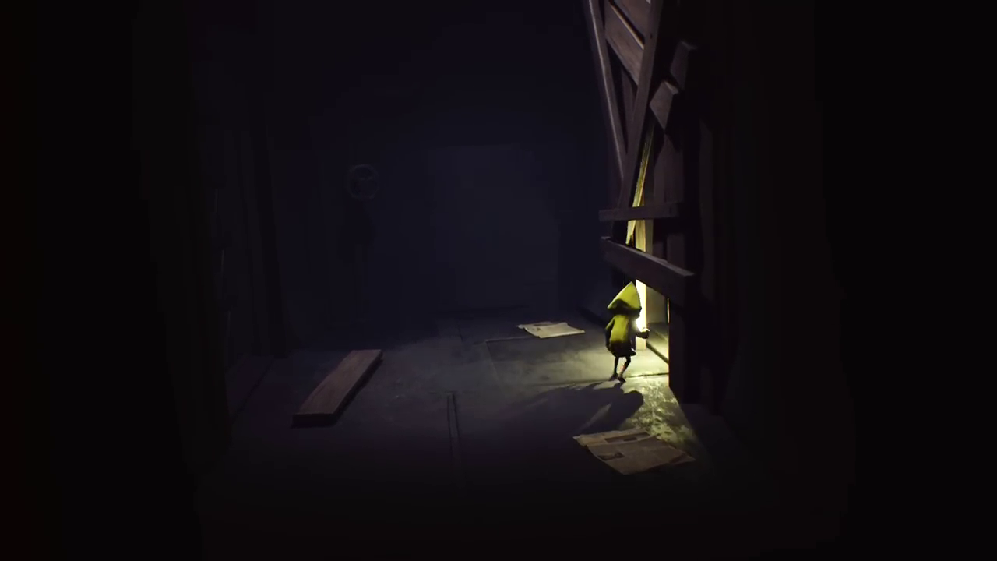
{"action": "key", "text": "d"}
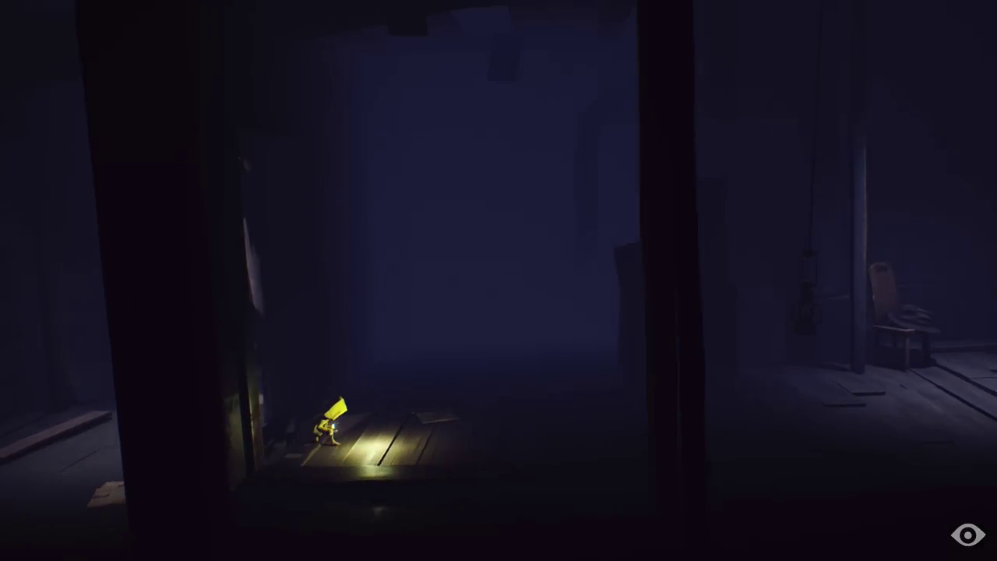
{"action": "key", "text": "d"}
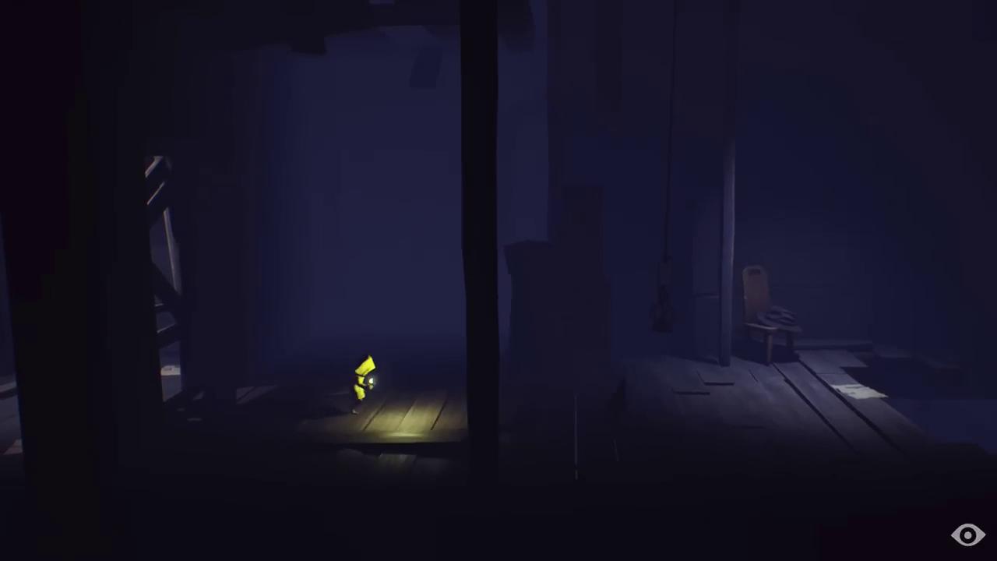
{"action": "key", "text": "d"}
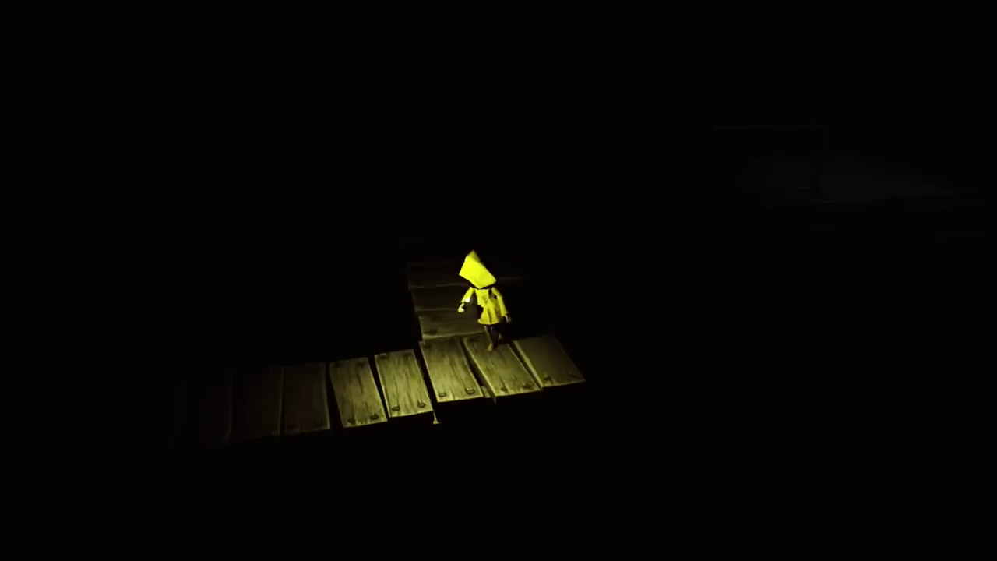
{"action": "key", "text": "a"}
{"action": "key", "text": "w"}
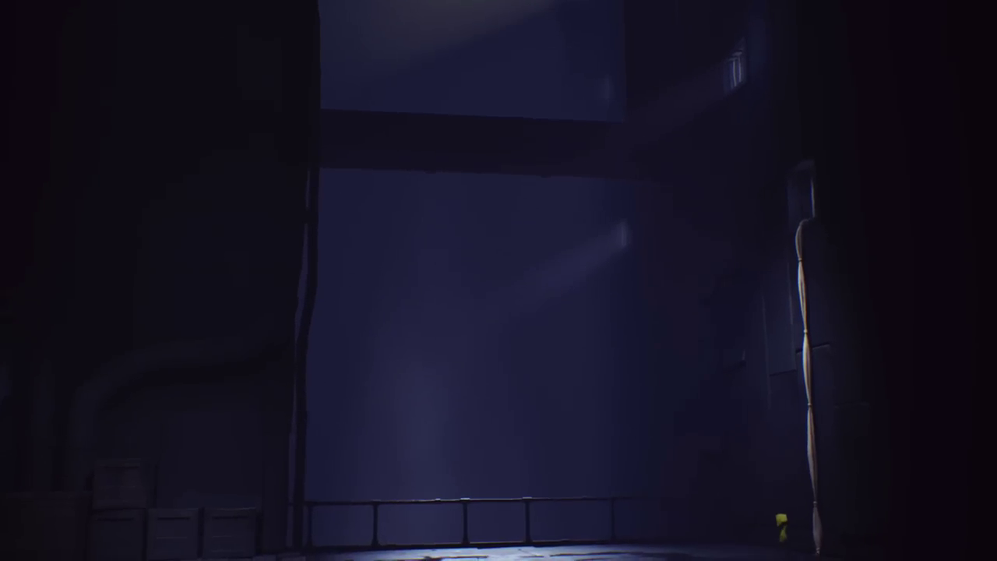
{"action": "key", "text": "w"}
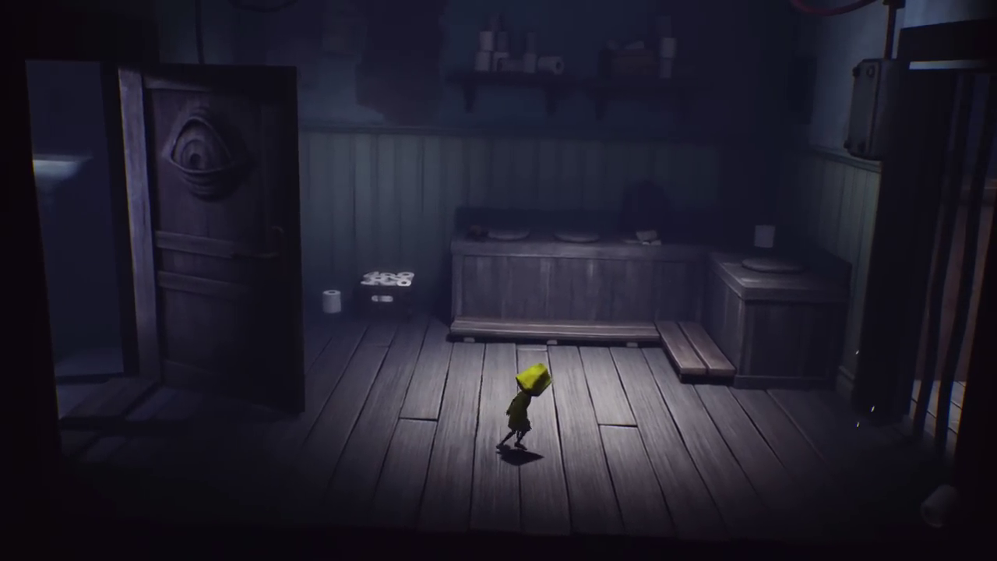
{"action": "key", "text": "d"}
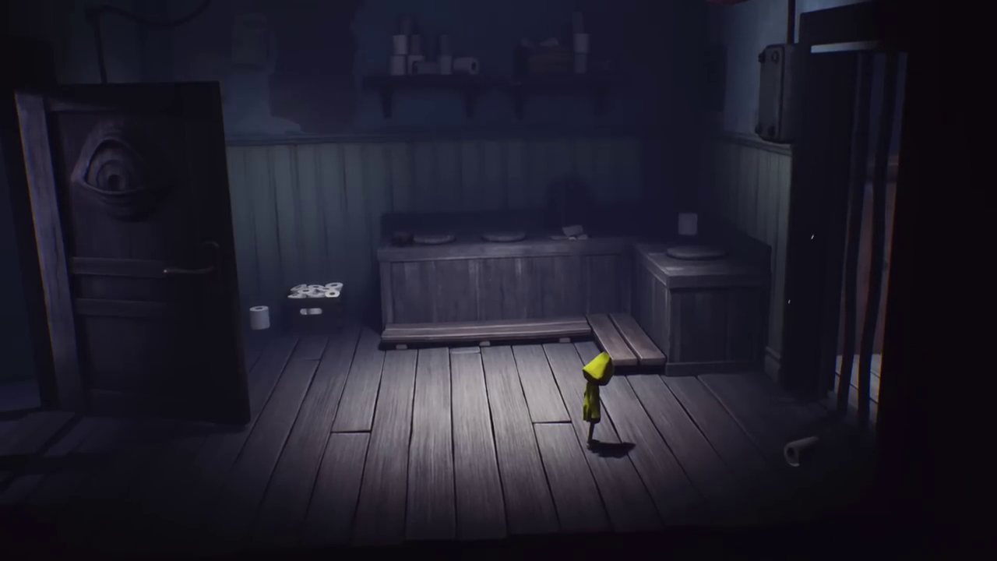
{"action": "key", "text": "w"}
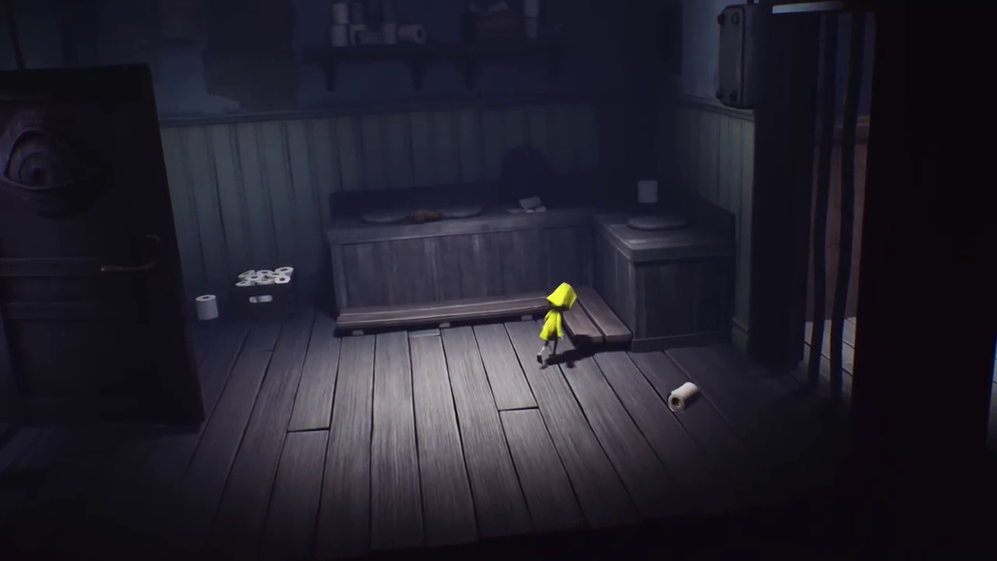
{"action": "key", "text": "space"}
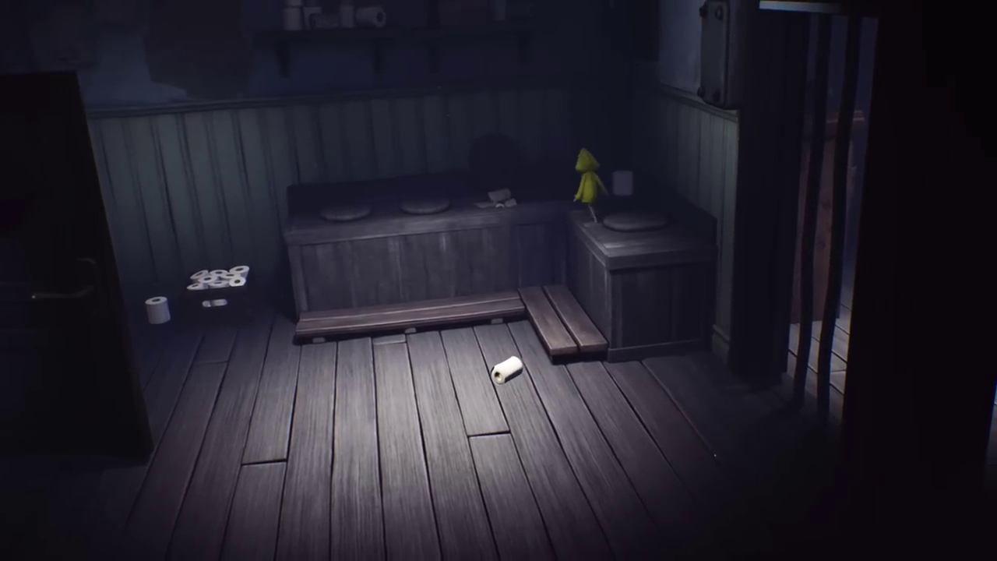
{"action": "key", "text": "a"}
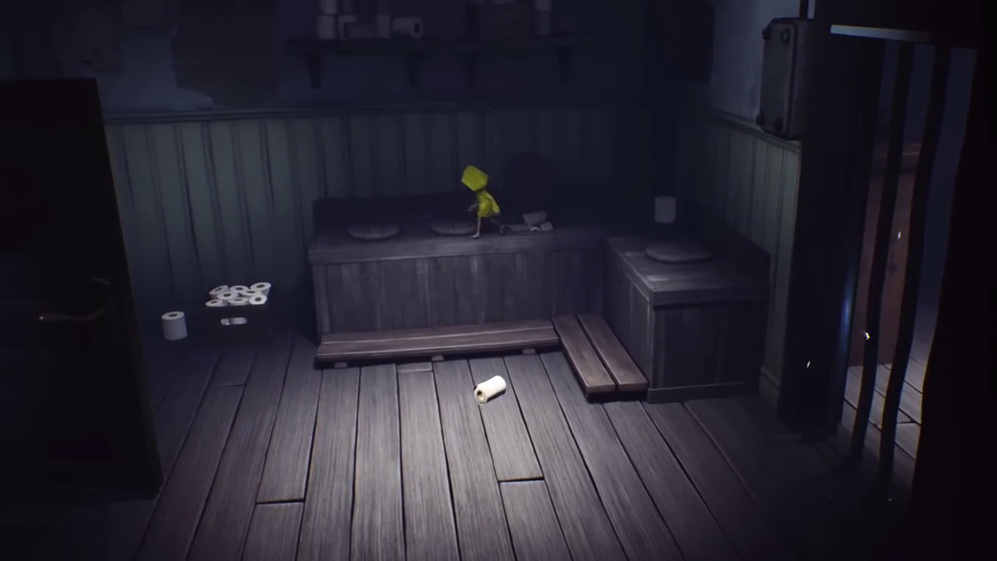
{"action": "key", "text": "d"}
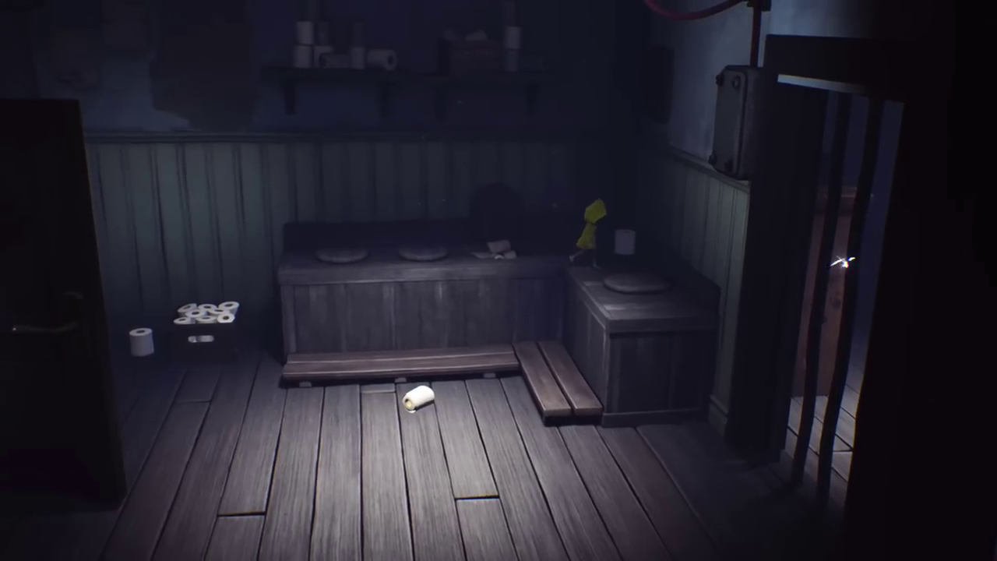
{"action": "key", "text": "s"}
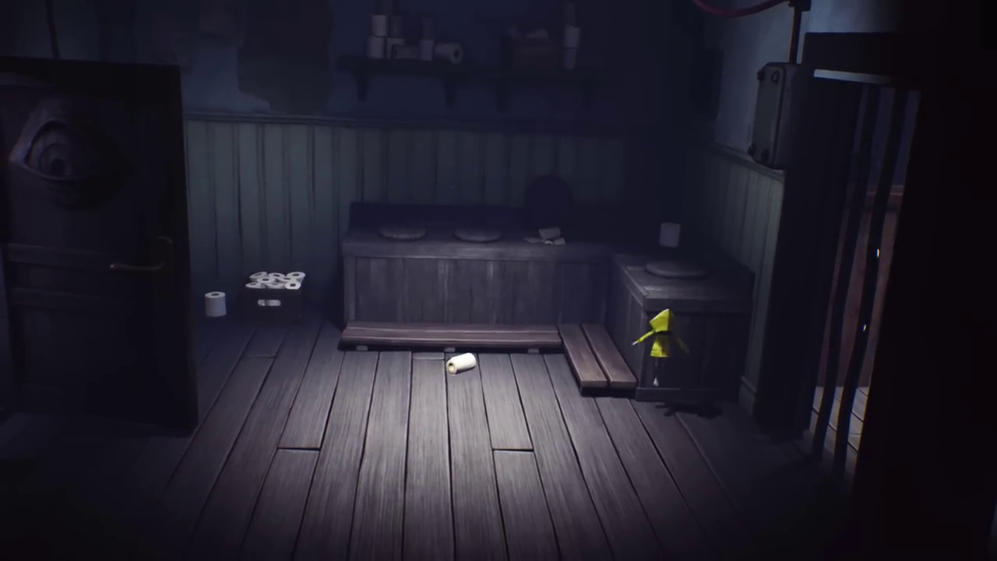
{"action": "key", "text": "d"}
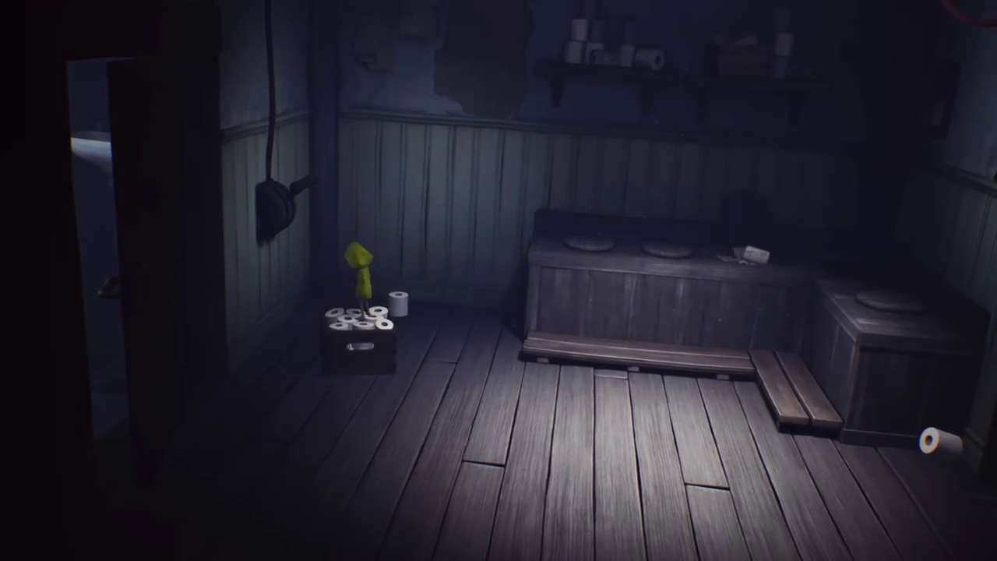
{"action": "key", "text": "space"}
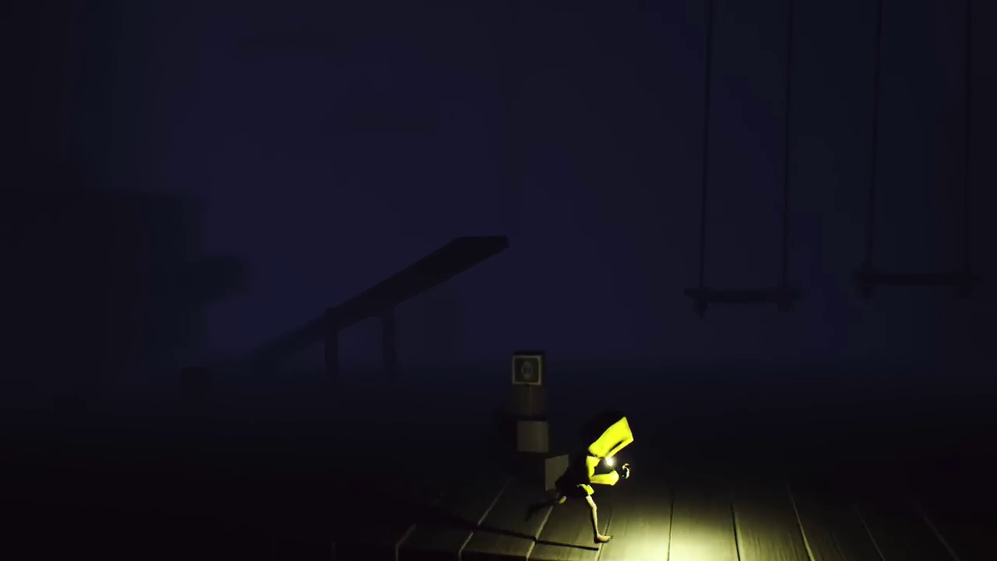
{"action": "key", "text": "d"}
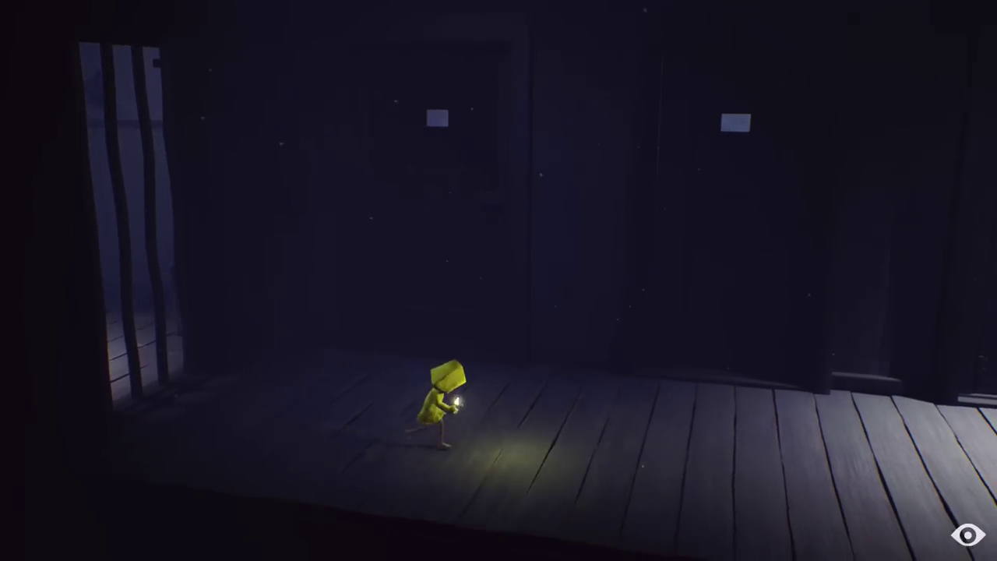
{"action": "key", "text": "d"}
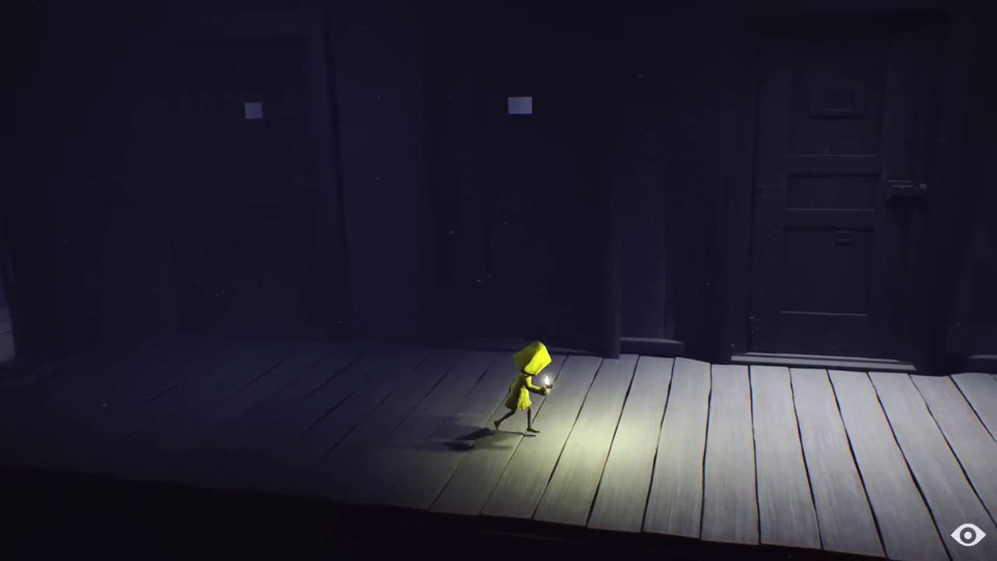
{"action": "key", "text": "d"}
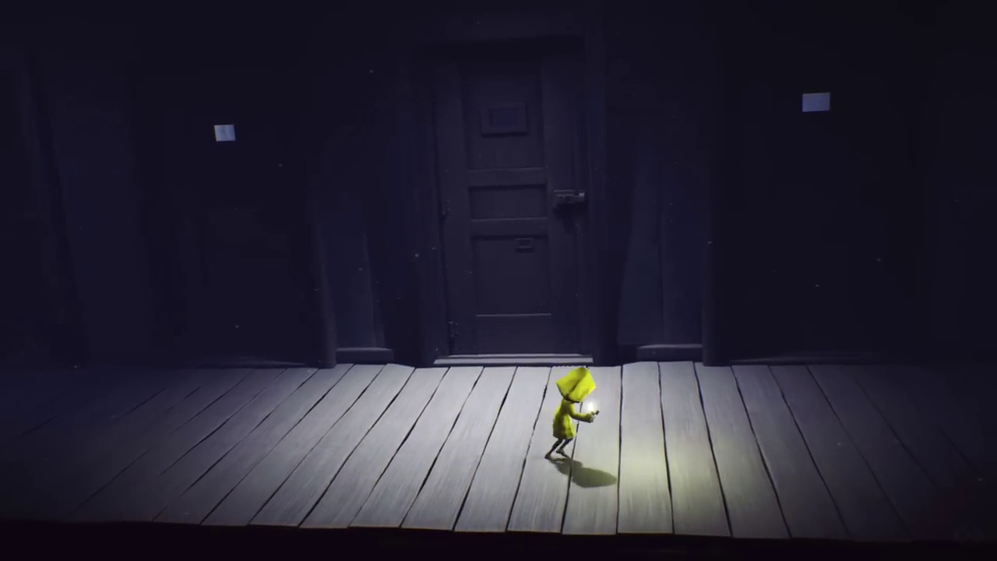
{"action": "key", "text": "d"}
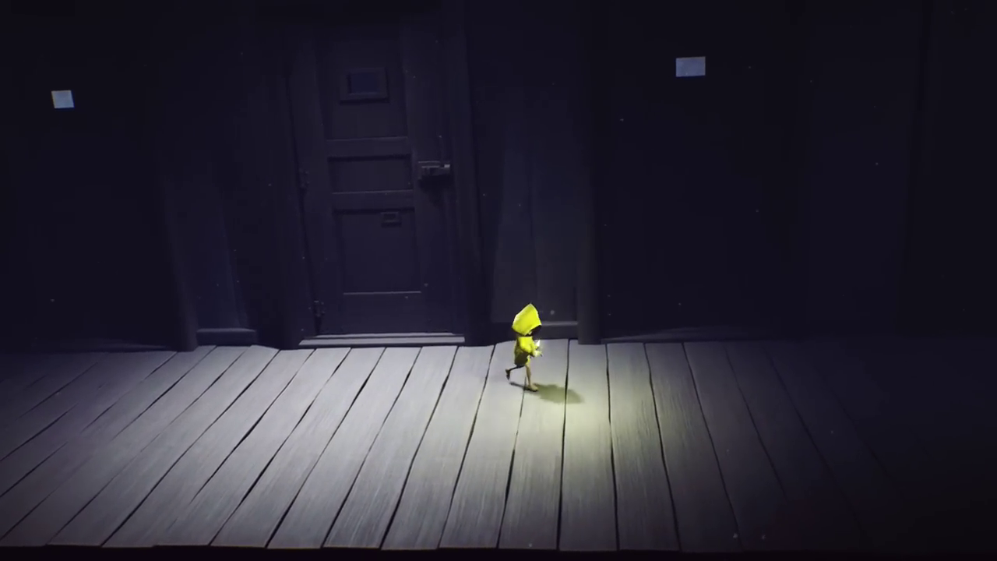
{"action": "key", "text": "d"}
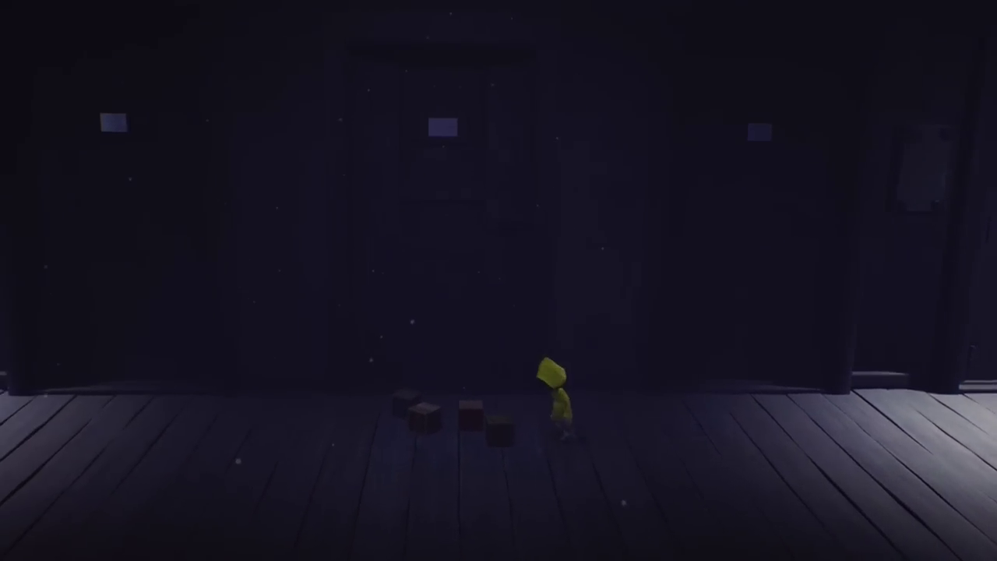
{"action": "key", "text": "ctrl"}
{"action": "key", "text": "d"}
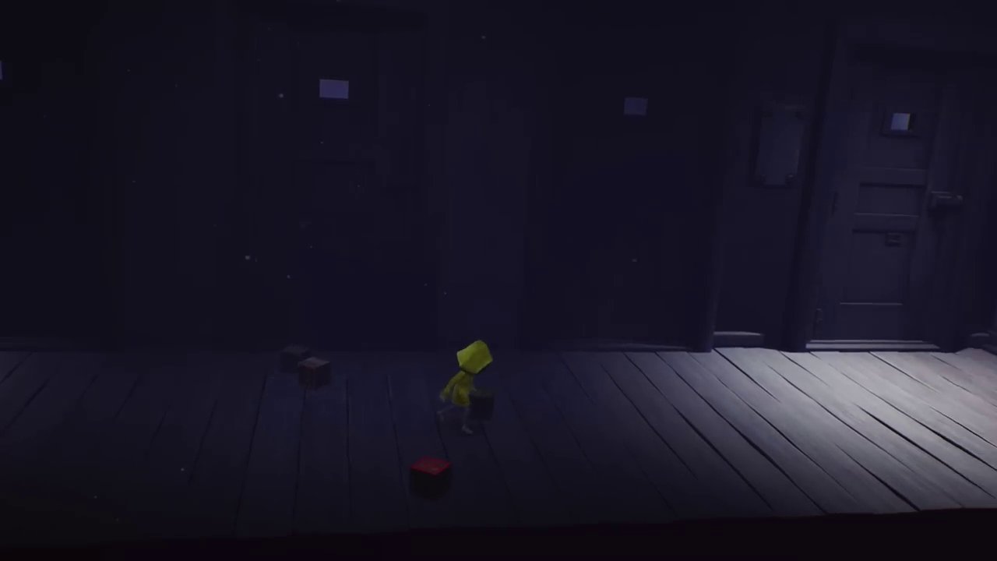
{"action": "key", "text": "d"}
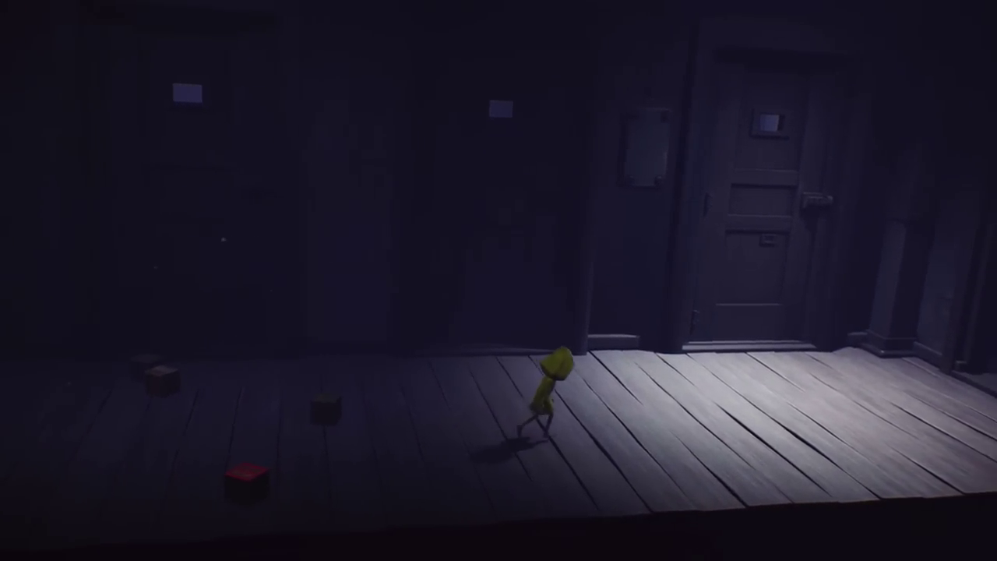
{"action": "key", "text": "d"}
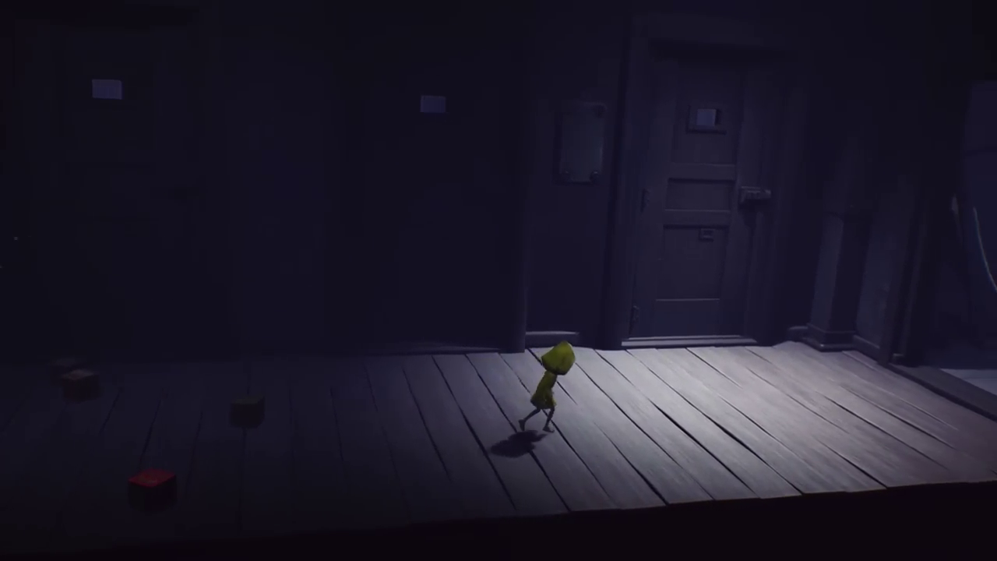
{"action": "key", "text": "d"}
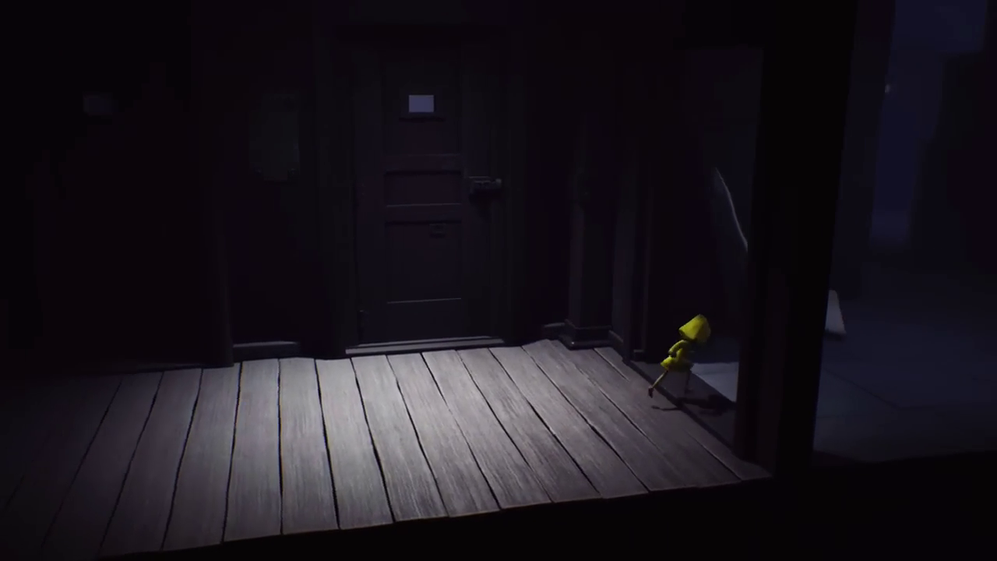
{"action": "key", "text": "d"}
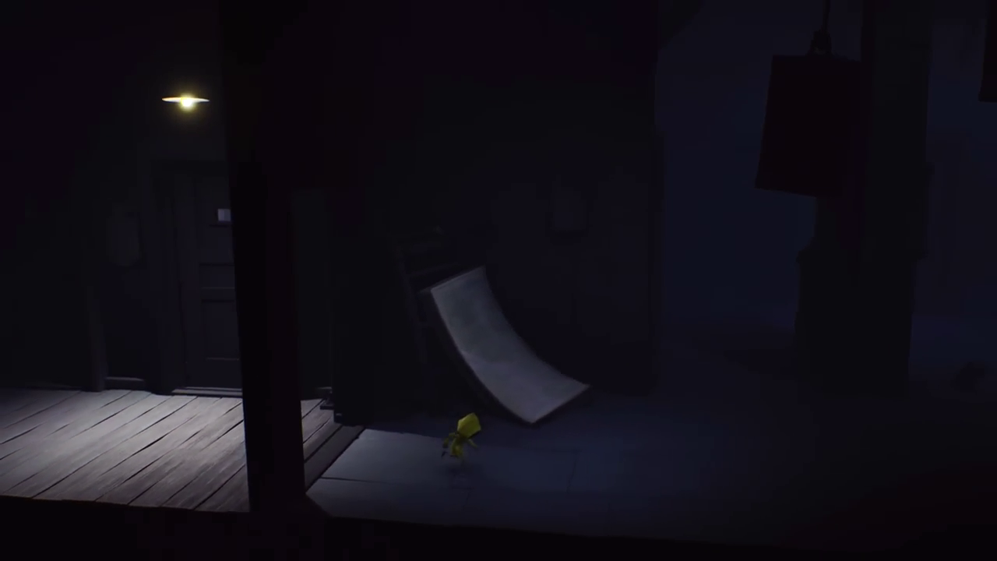
{"action": "key", "text": "d"}
{"action": "key", "text": "q"}
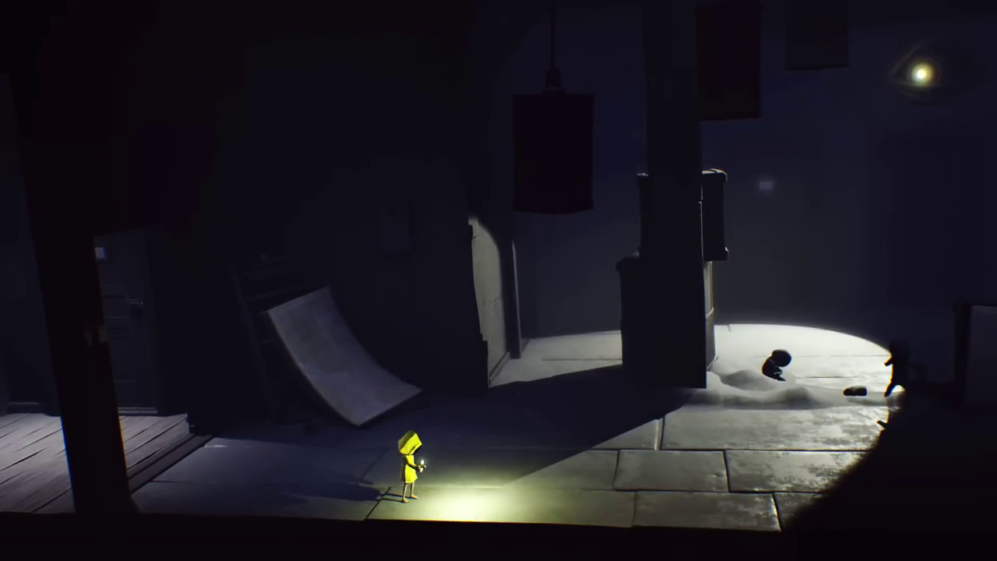
{"action": "key", "text": "d"}
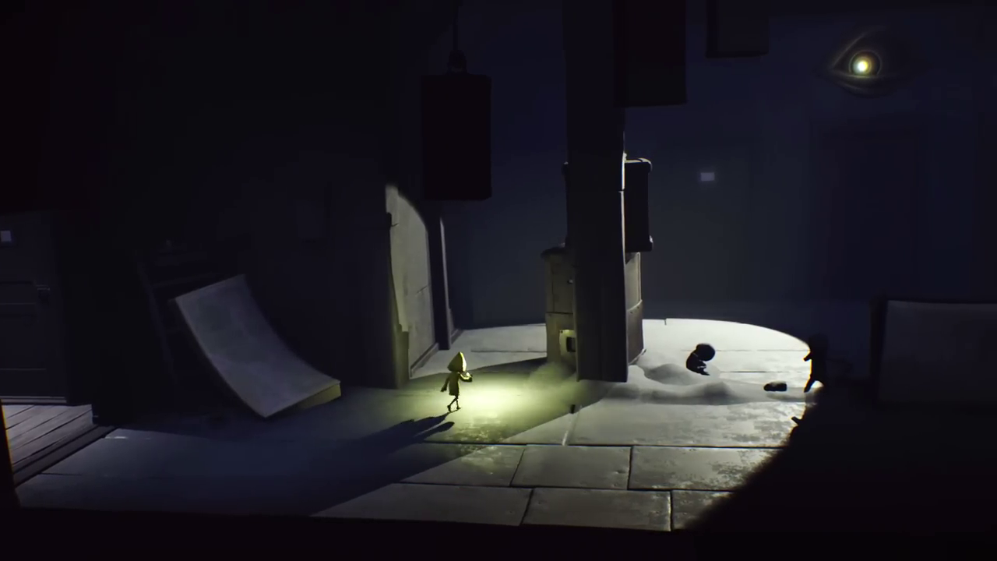
{"action": "key", "text": "d"}
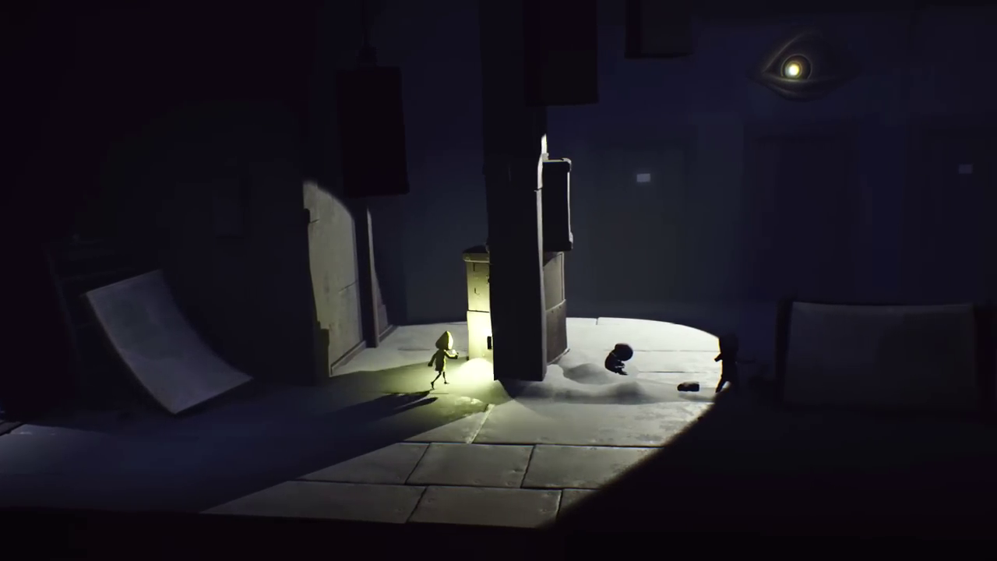
{"action": "key", "text": "q"}
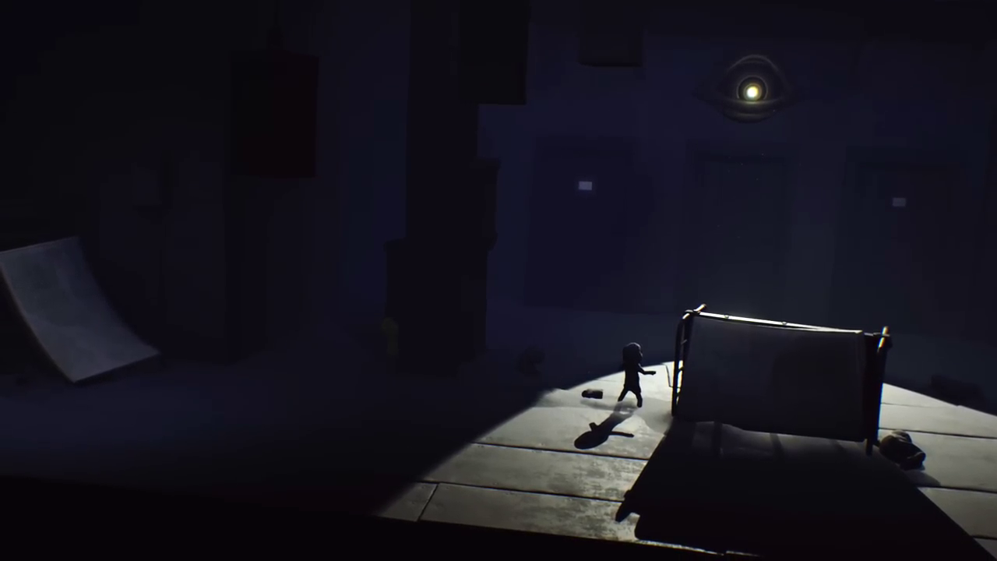
{"action": "key", "text": "d"}
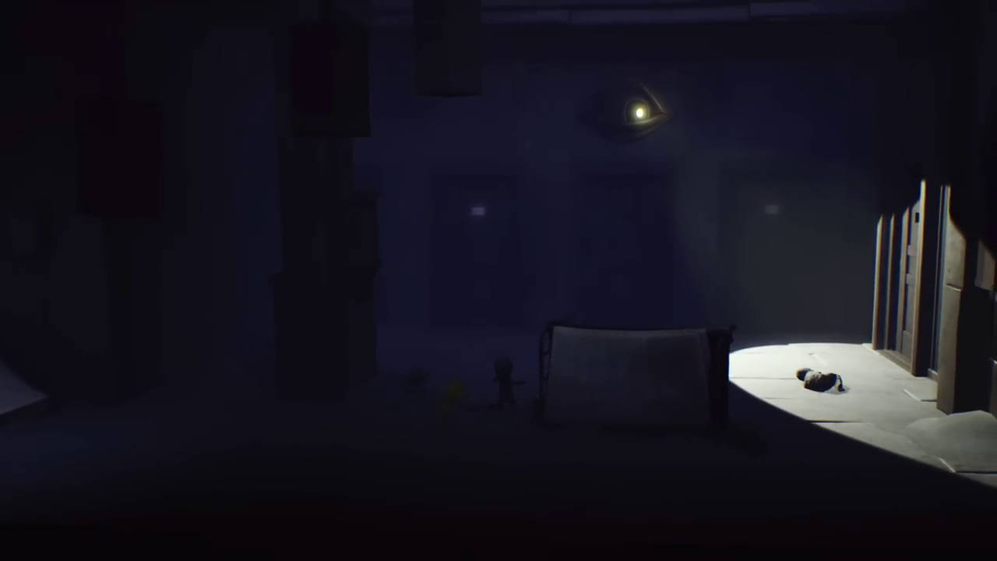
{"action": "key", "text": "d"}
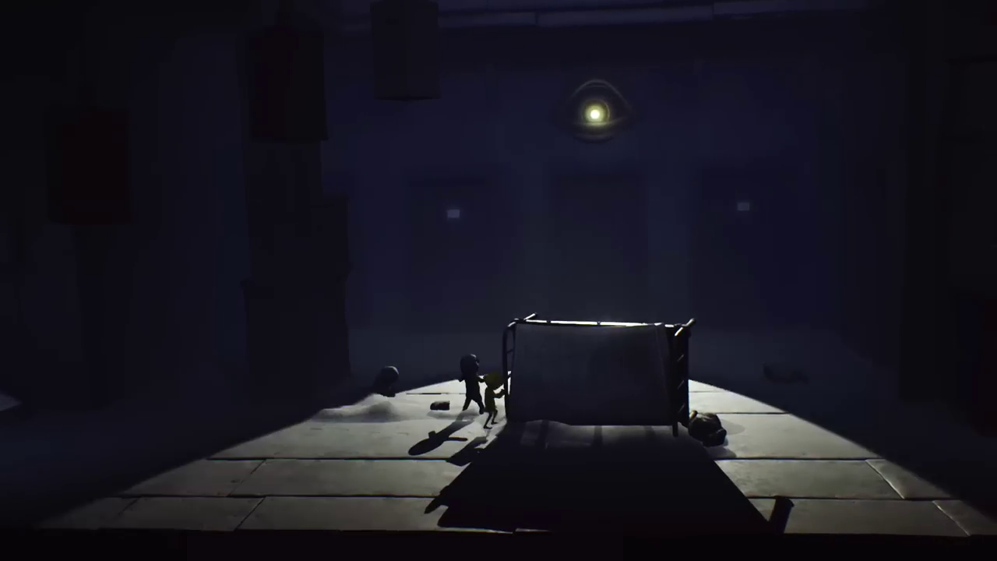
{"action": "key", "text": "d"}
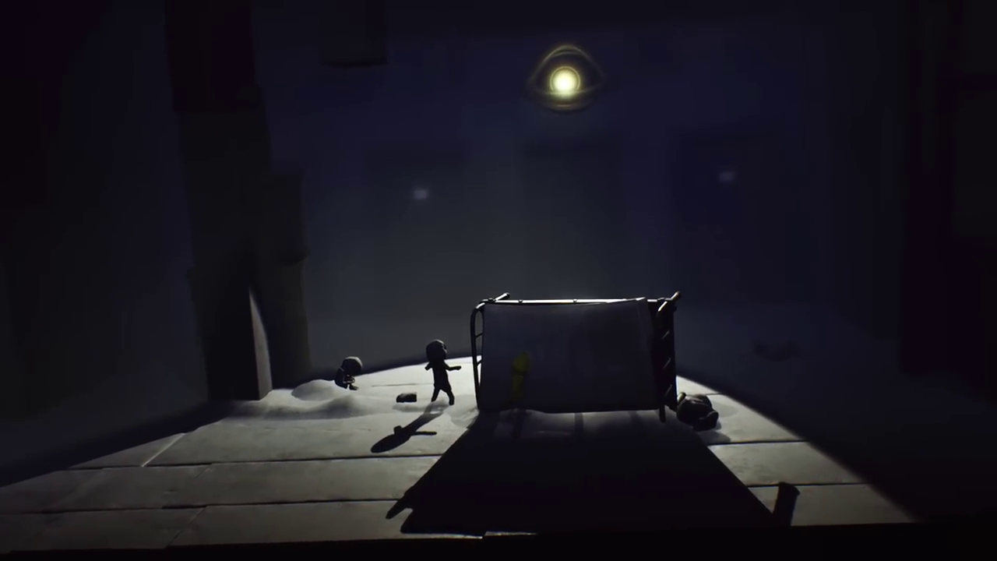
{"action": "key", "text": "d"}
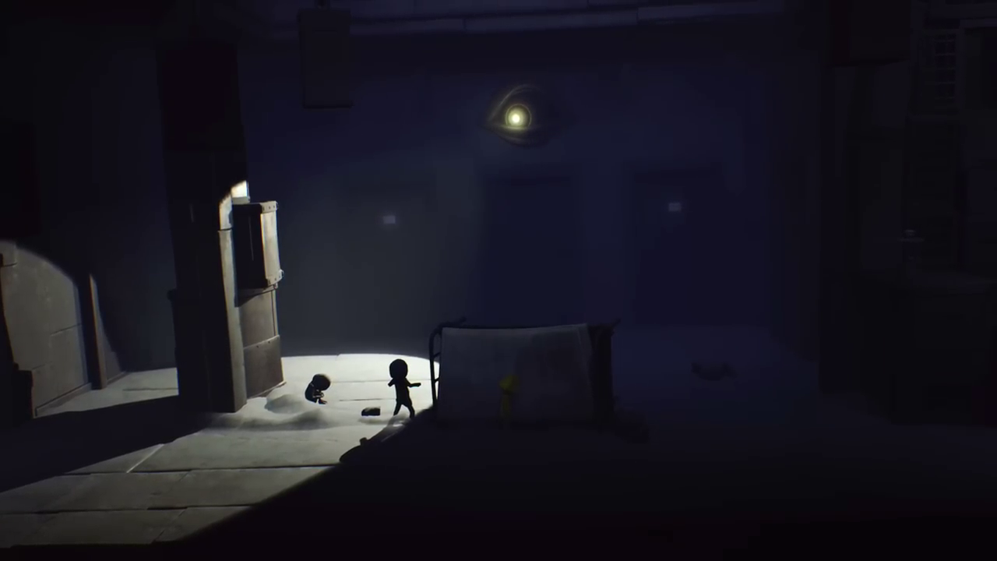
{"action": "key", "text": "d"}
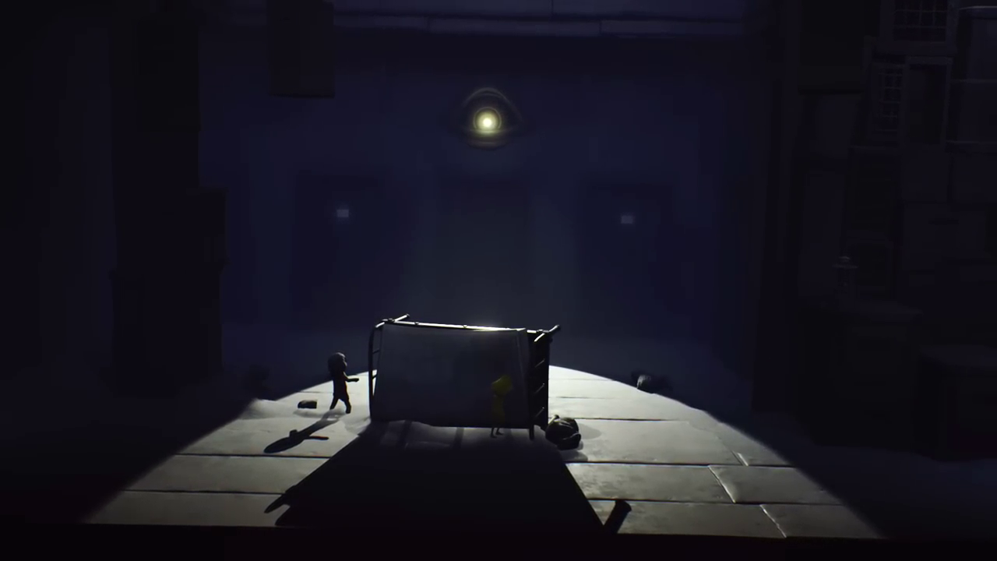
{"action": "key", "text": "d"}
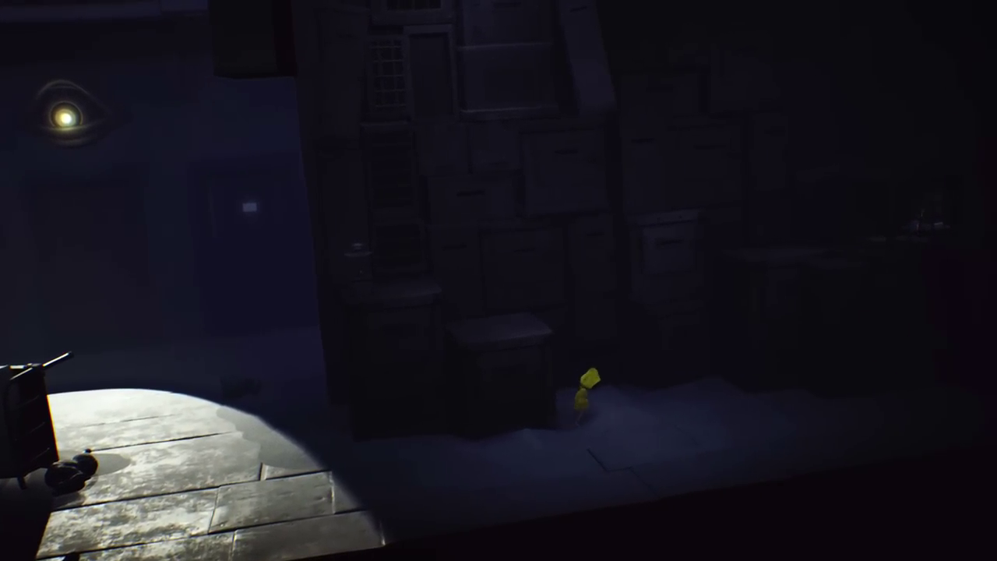
{"action": "key", "text": "d"}
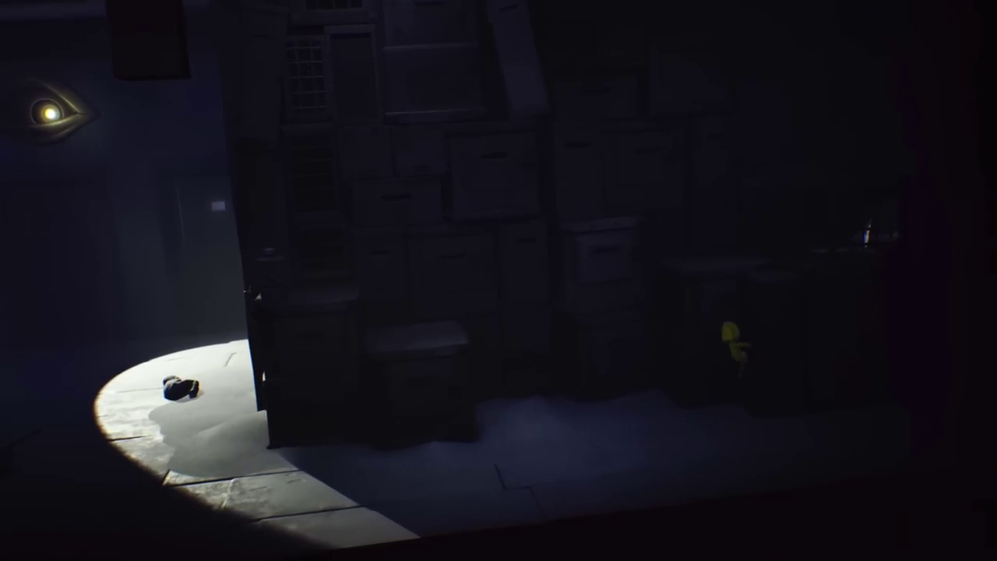
{"action": "key", "text": "s"}
{"action": "key", "text": "a"}
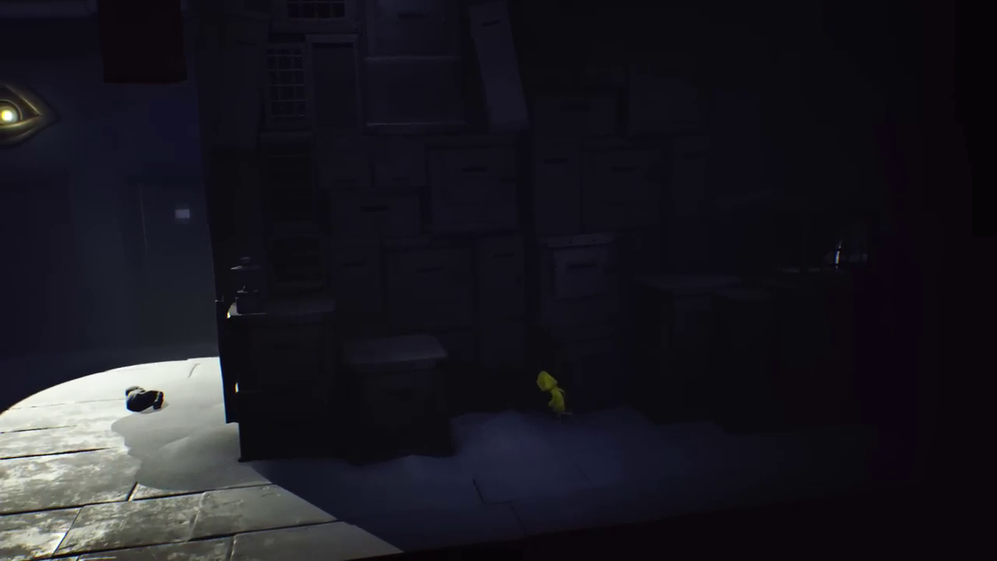
{"action": "key", "text": "w"}
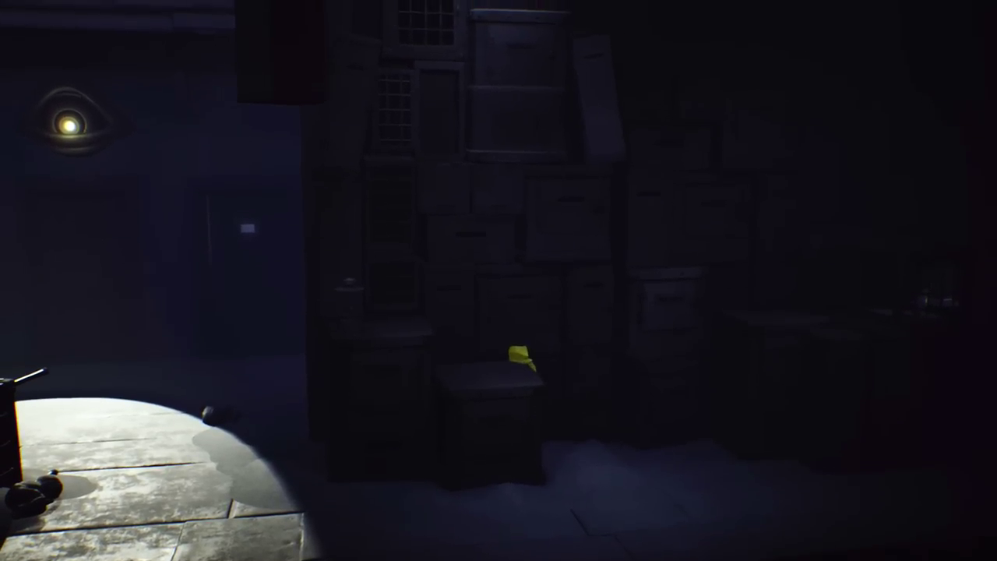
{"action": "key", "text": "a"}
{"action": "key", "text": "a"}
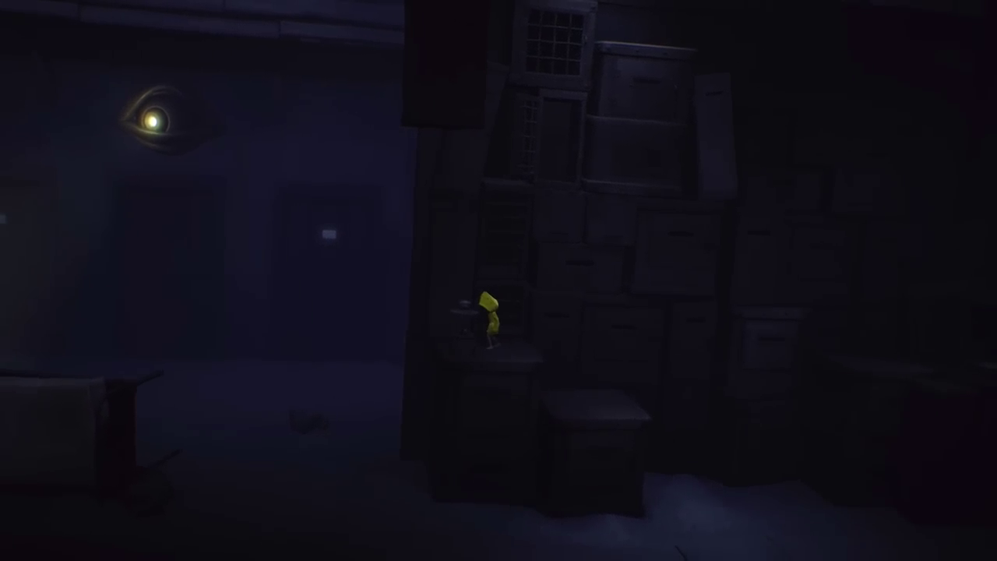
{"action": "key", "text": "d"}
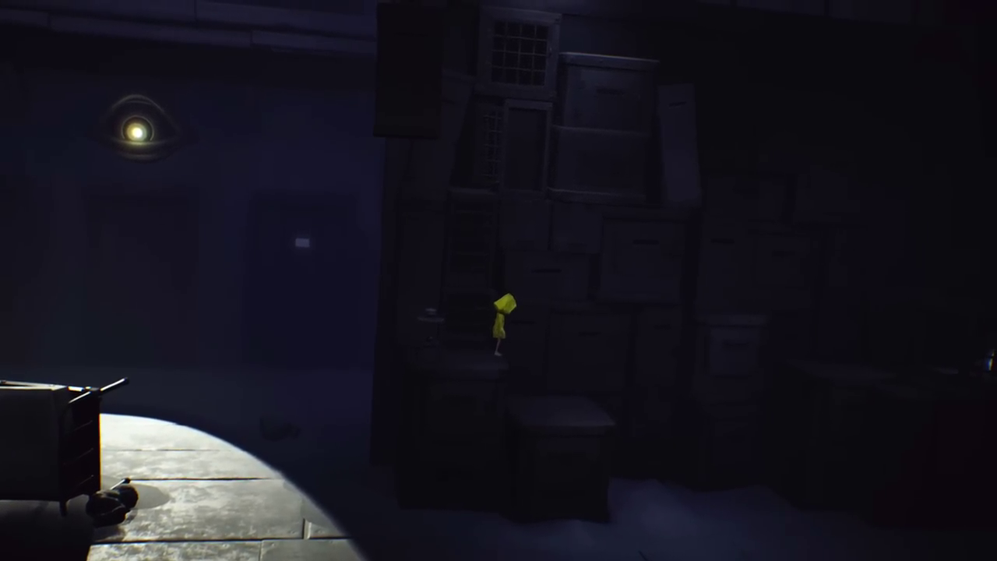
{"action": "key", "text": "space"}
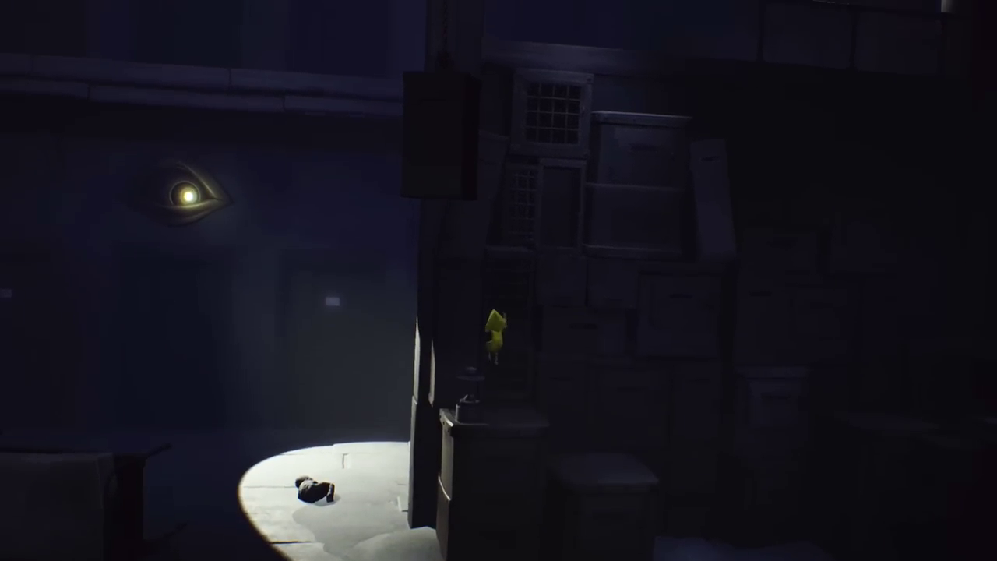
{"action": "key", "text": "w"}
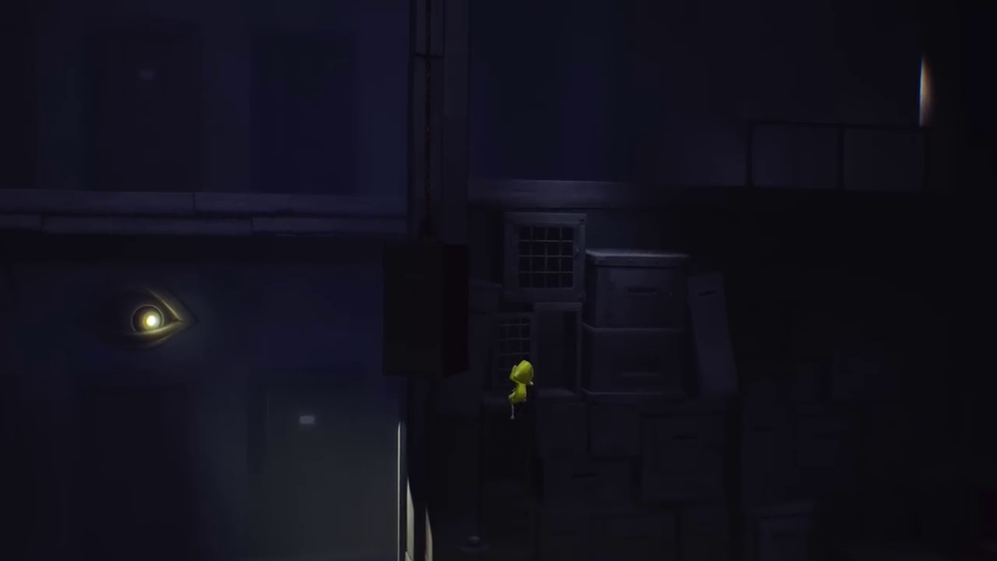
{"action": "key", "text": "w"}
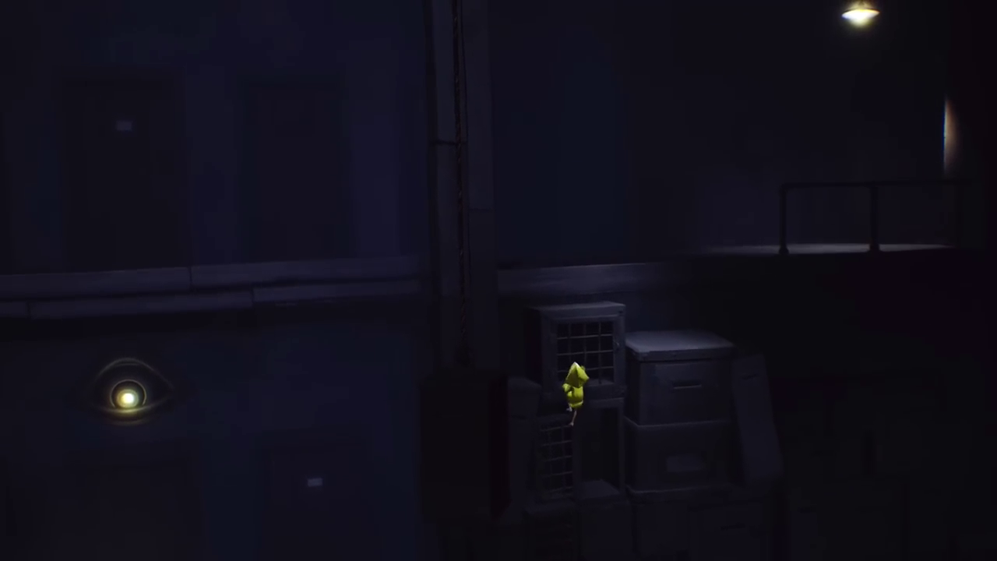
{"action": "key", "text": "w"}
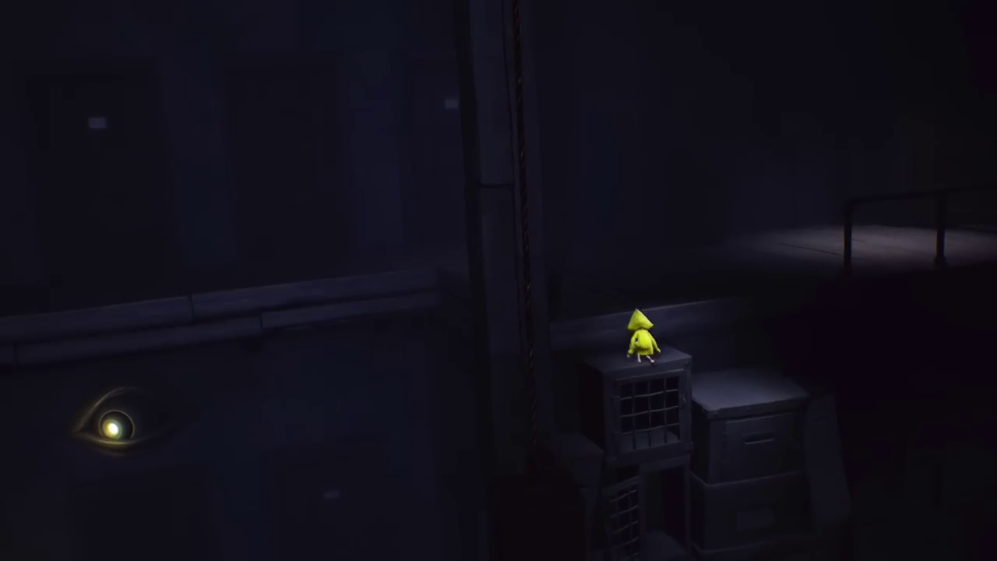
{"action": "key", "text": "w"}
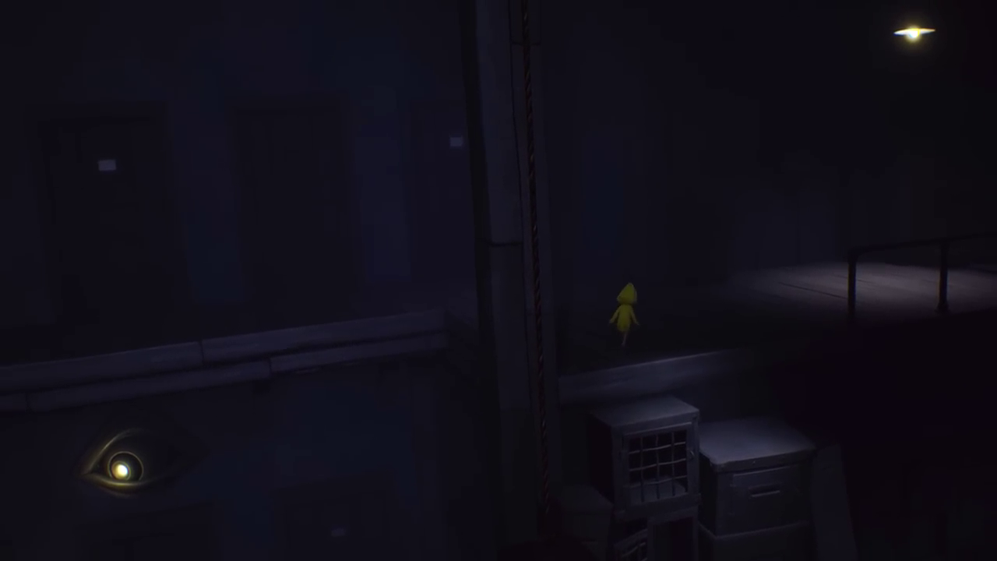
{"action": "key", "text": "d"}
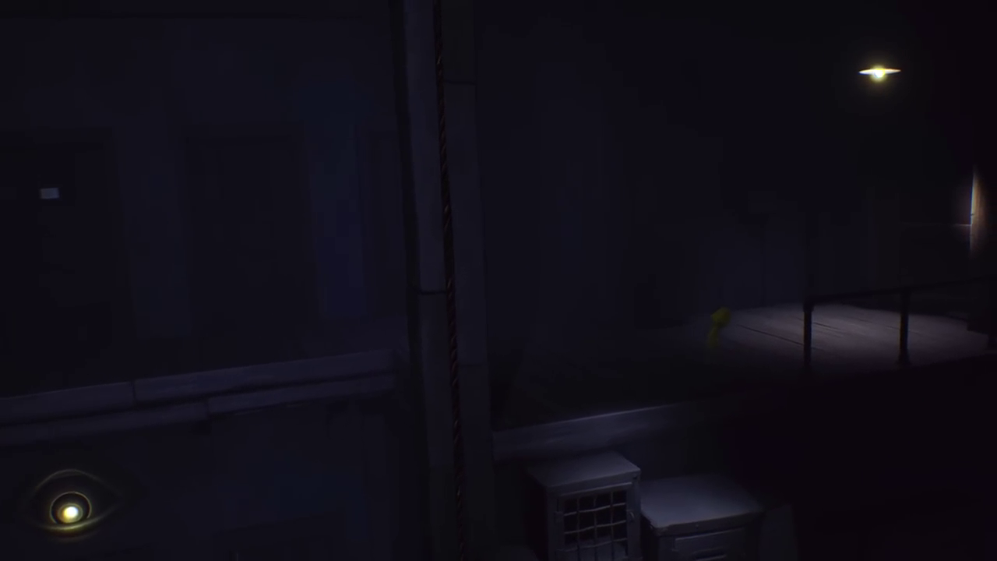
{"action": "key", "text": "d"}
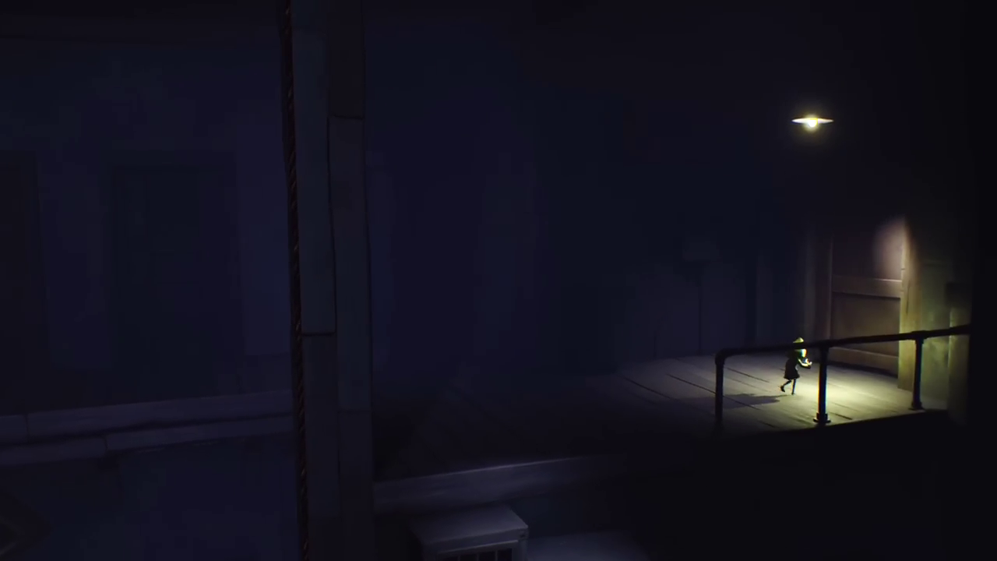
{"action": "key", "text": "d"}
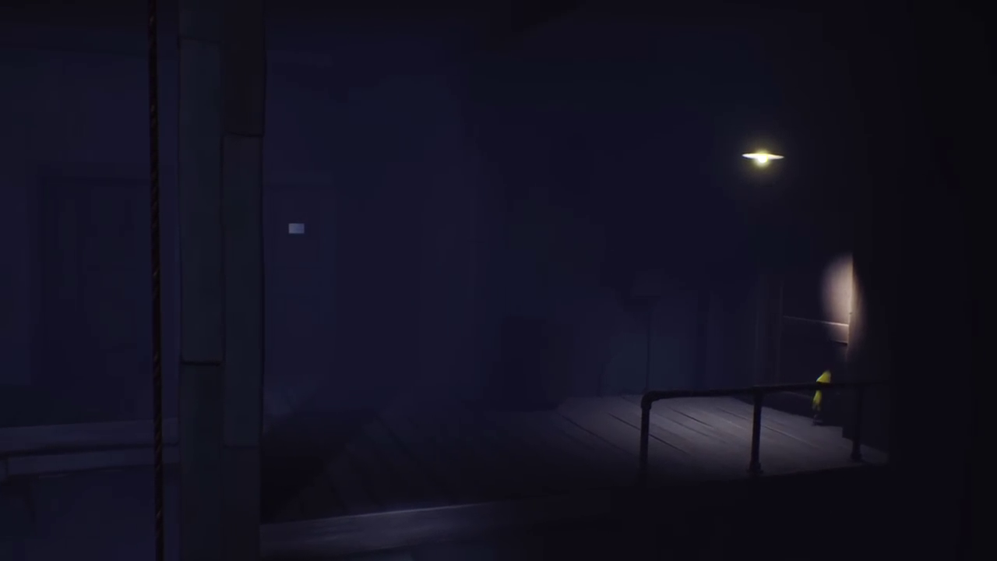
{"action": "key", "text": "d"}
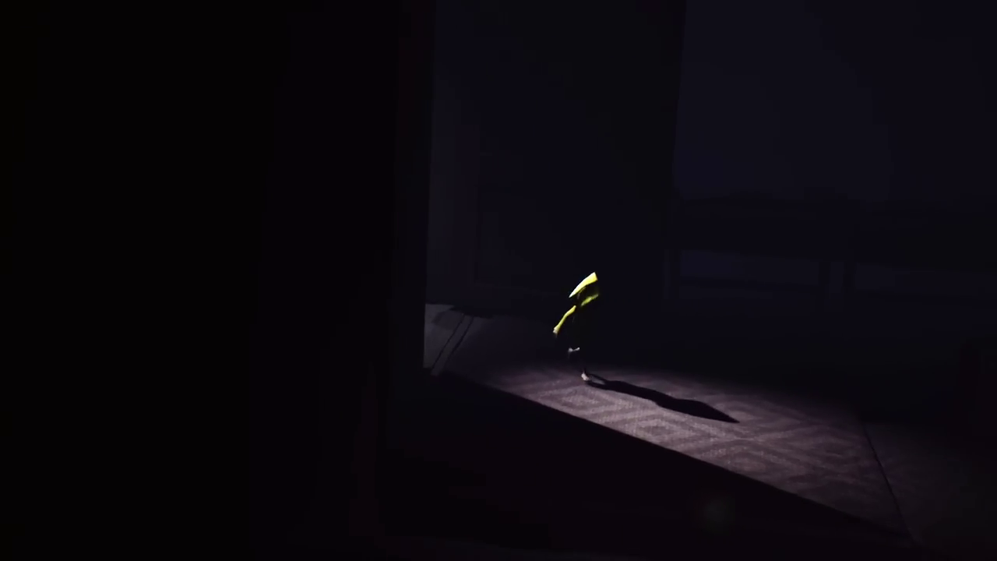
{"action": "key", "text": "d"}
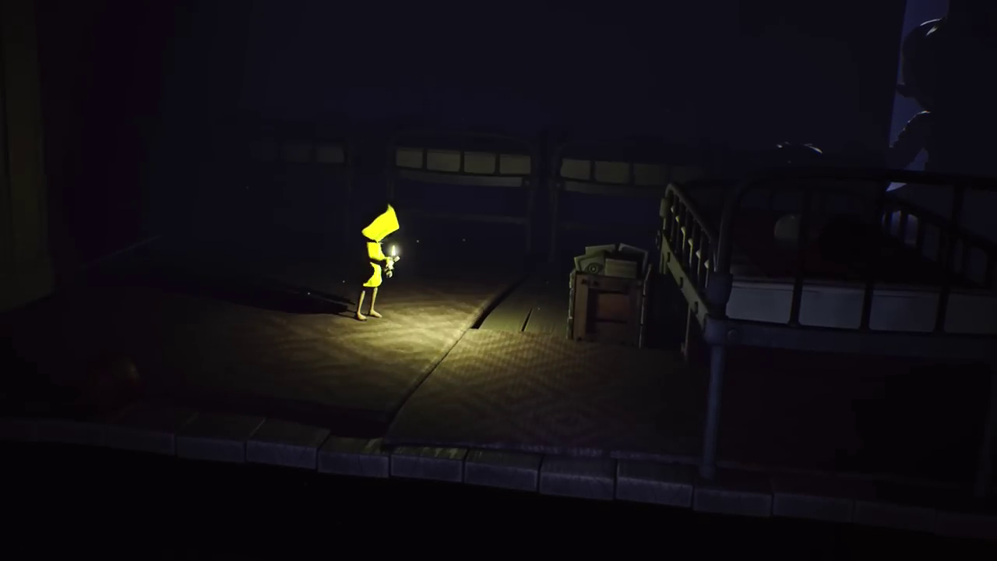
{"action": "key", "text": "d"}
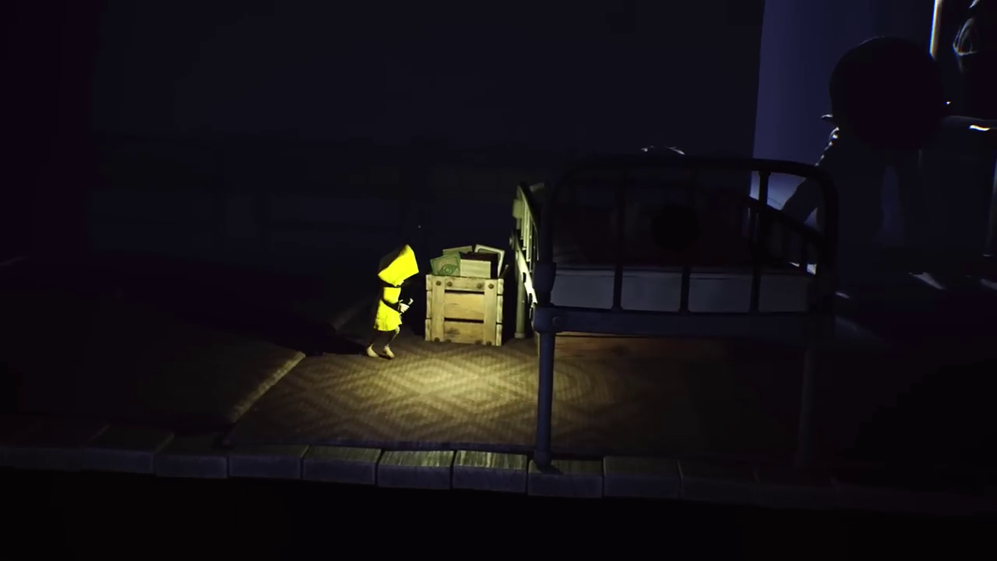
{"action": "key", "text": "d"}
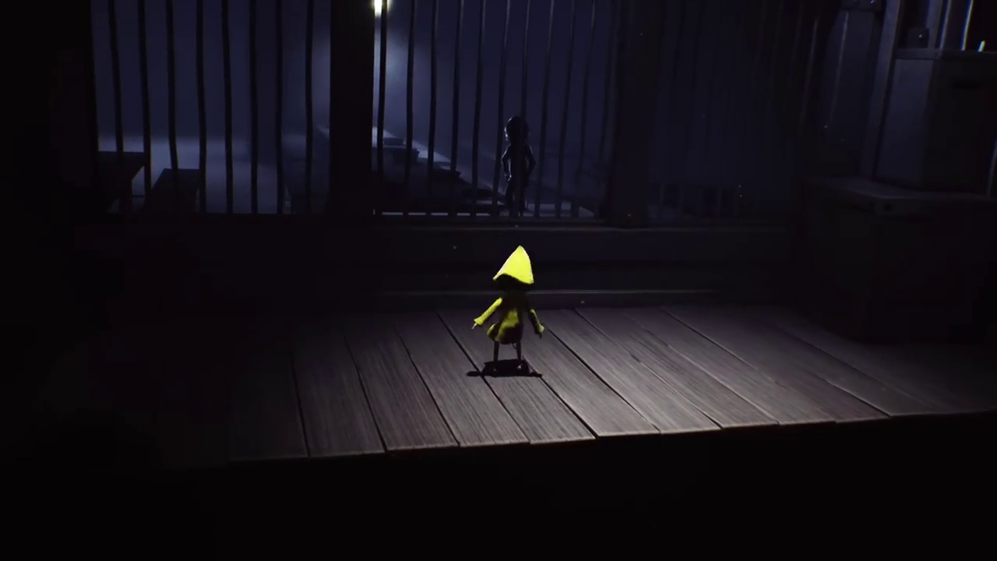
{"action": "key", "text": "d"}
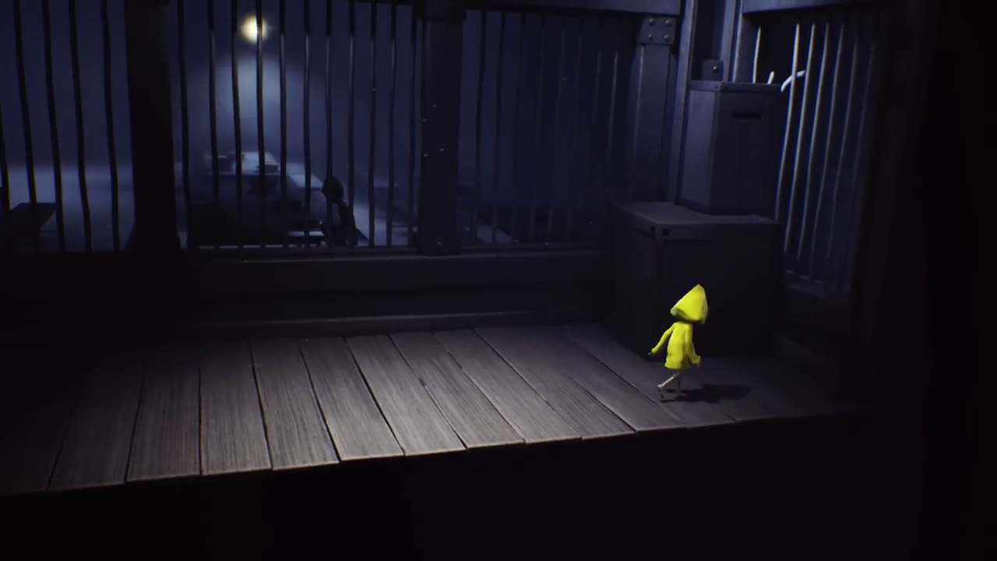
{"action": "key", "text": "space"}
{"action": "key", "text": "space"}
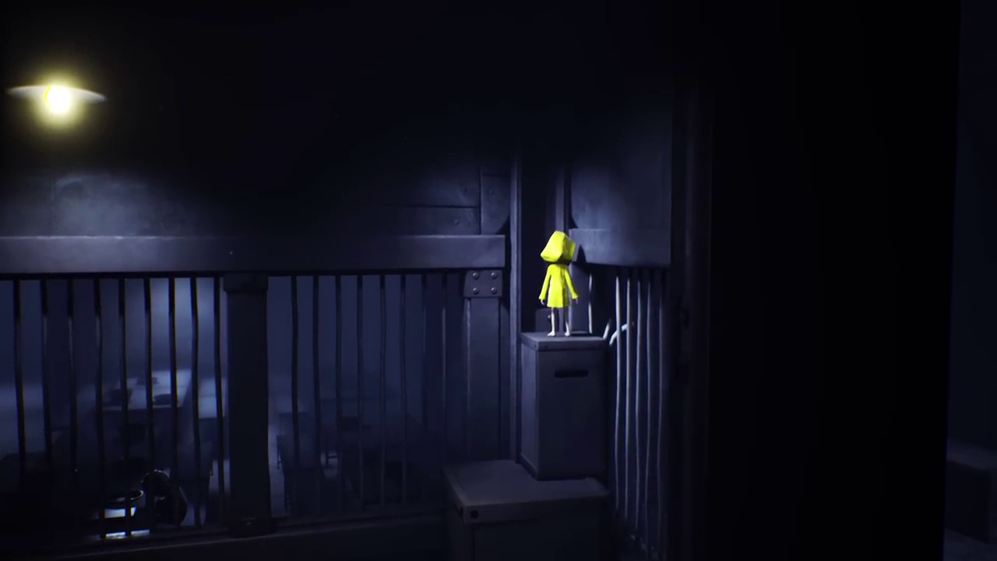
{"action": "key", "text": "d"}
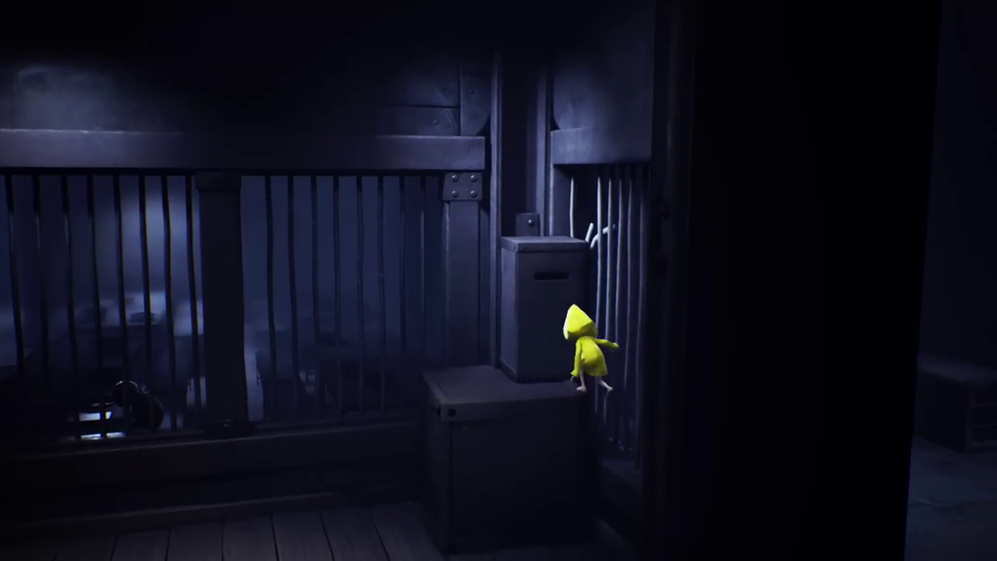
{"action": "key", "text": "space"}
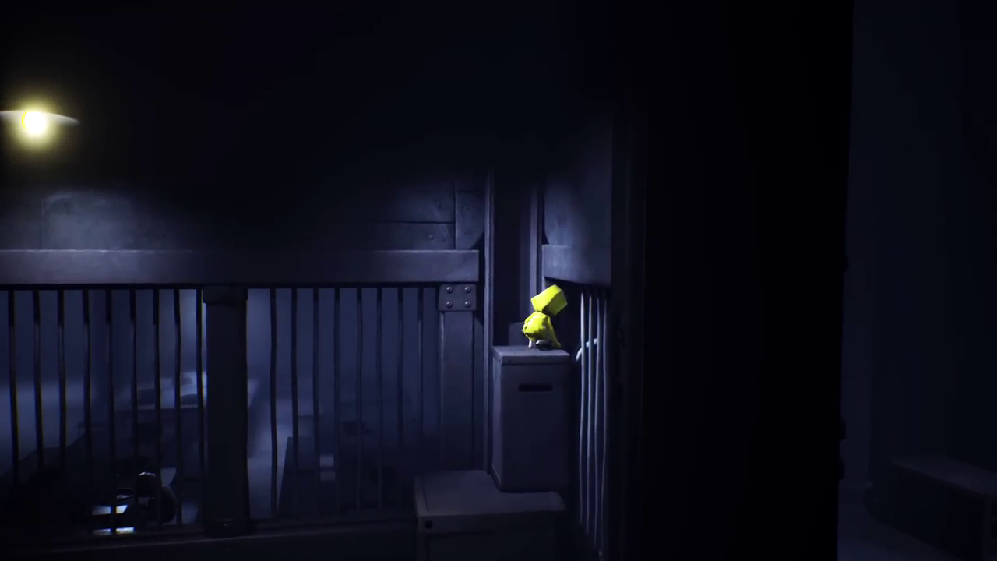
{"action": "key", "text": "d"}
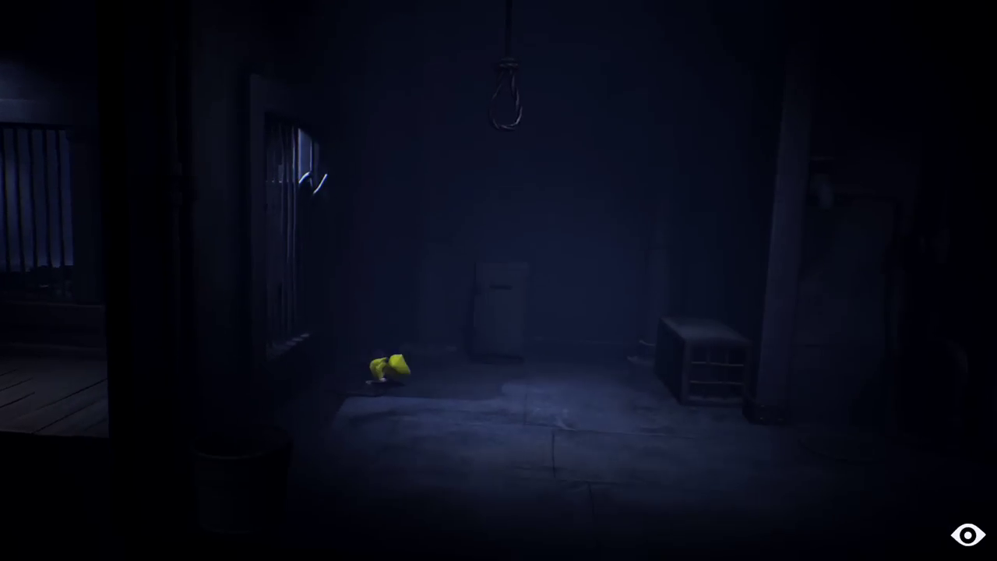
{"action": "key", "text": "d"}
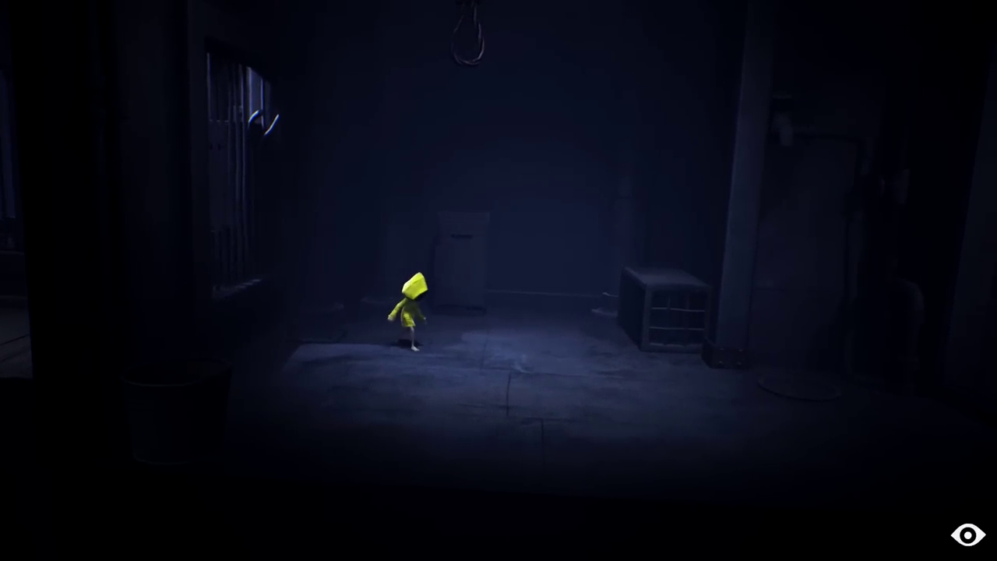
{"action": "key", "text": "d"}
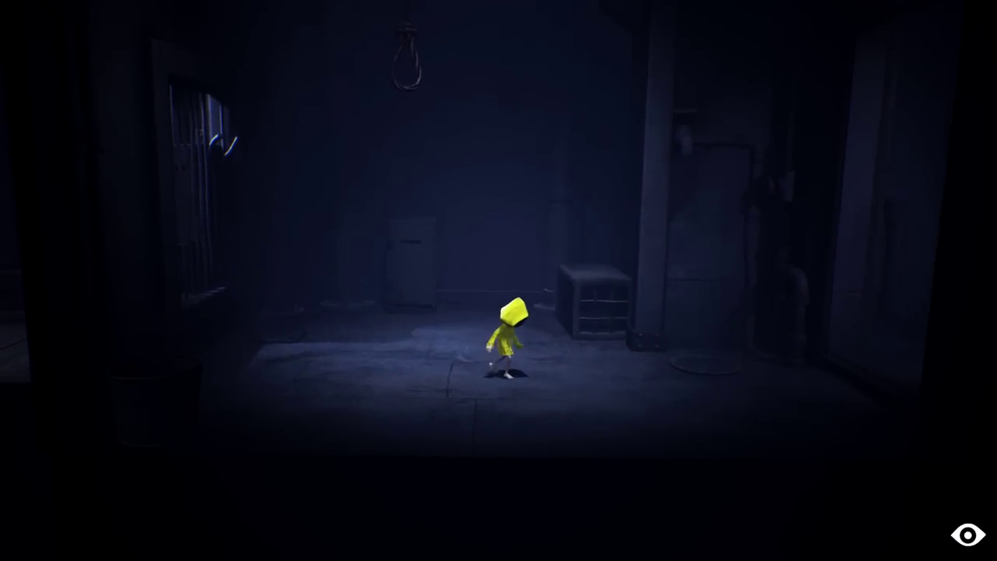
{"action": "key", "text": "d"}
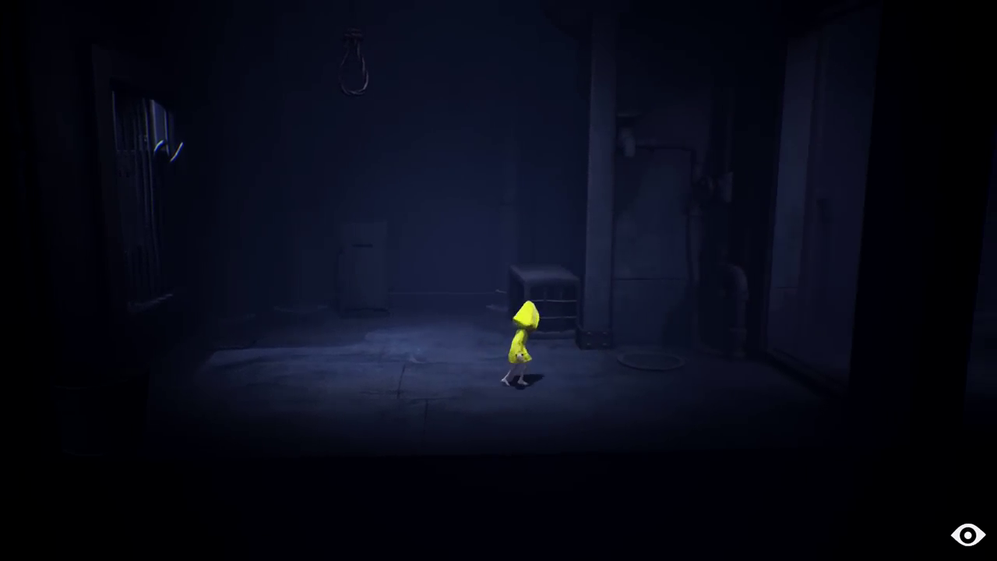
{"action": "key", "text": "w"}
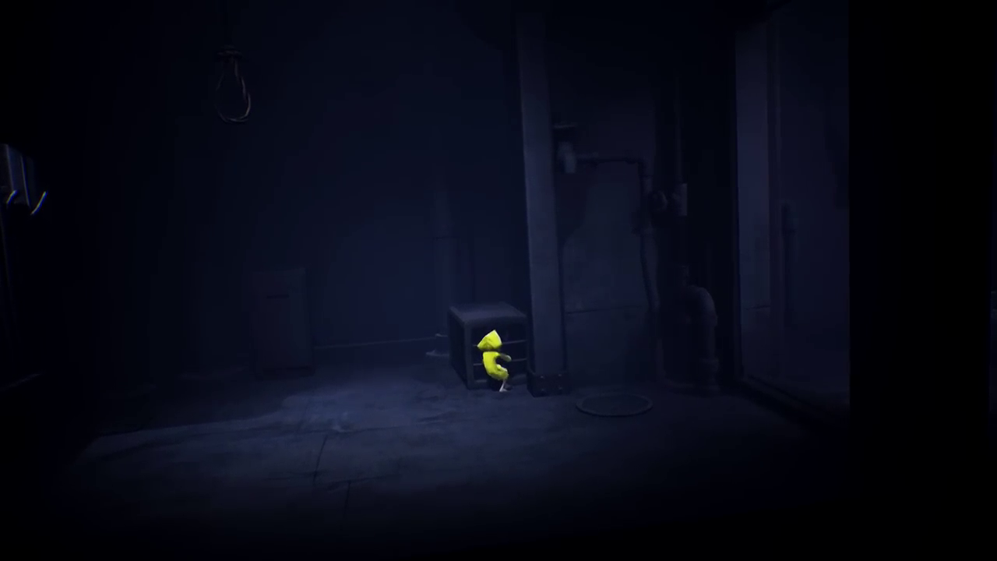
{"action": "key", "text": "d"}
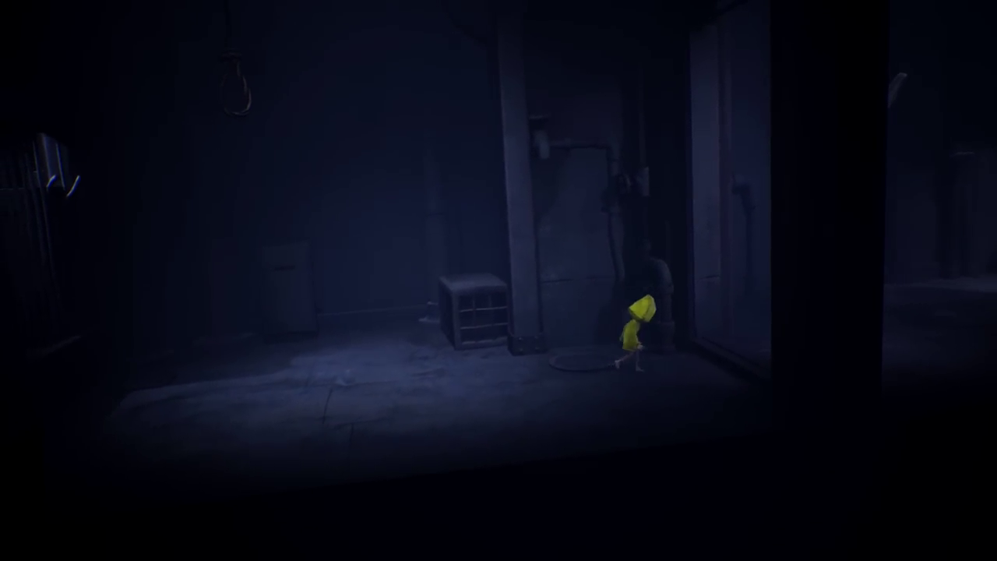
{"action": "key", "text": "s"}
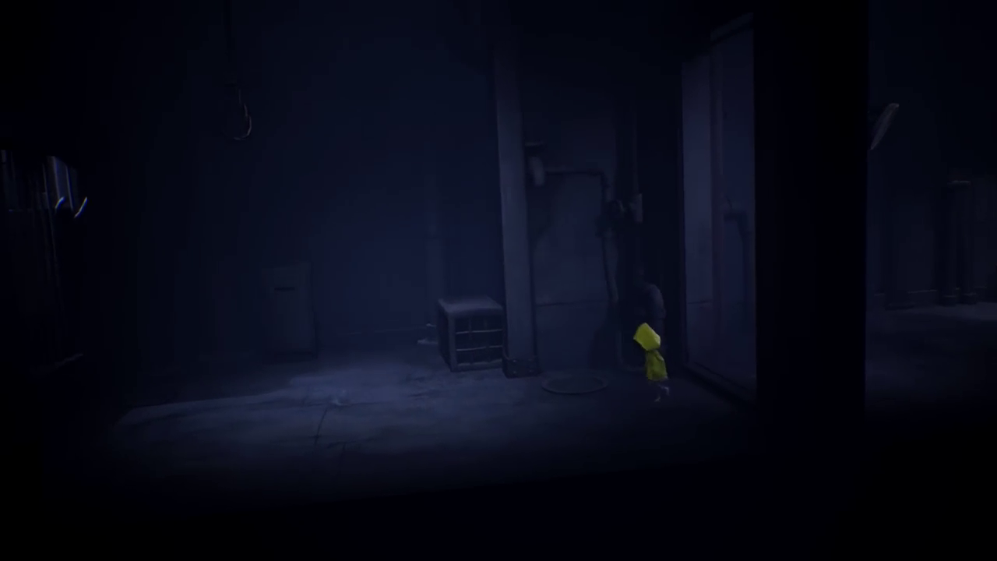
{"action": "key", "text": "w"}
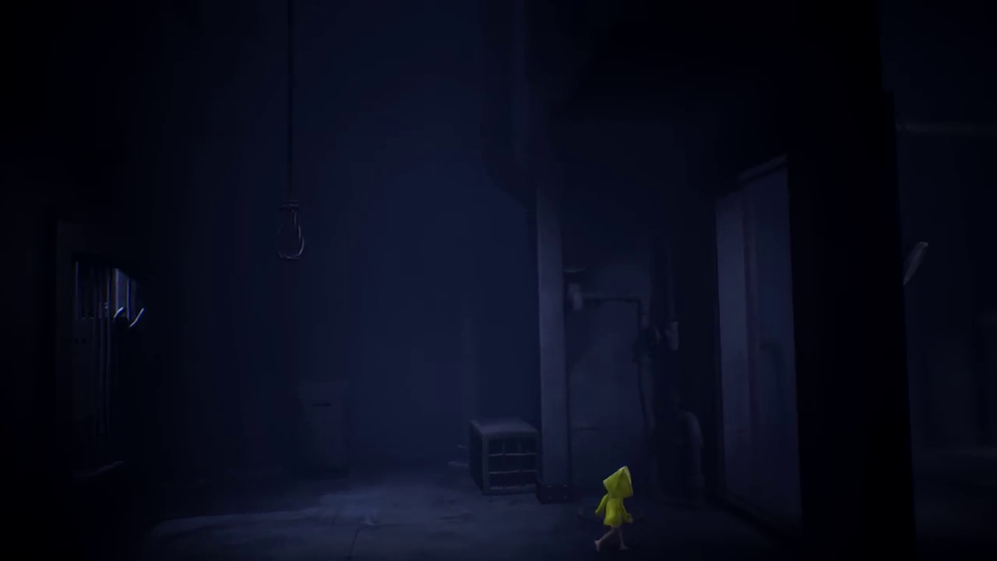
{"action": "key", "text": "a"}
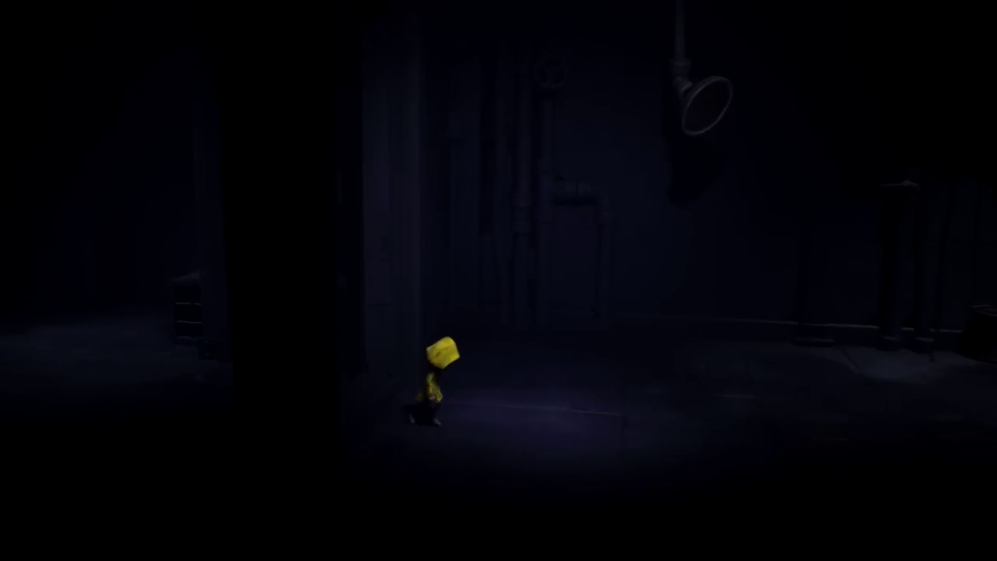
{"action": "key", "text": "d"}
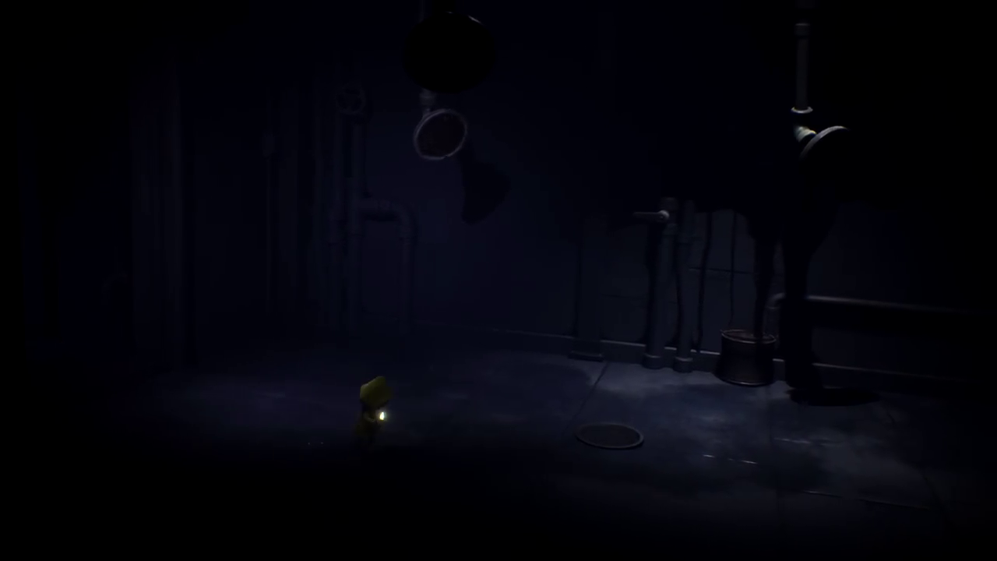
{"action": "key", "text": "d"}
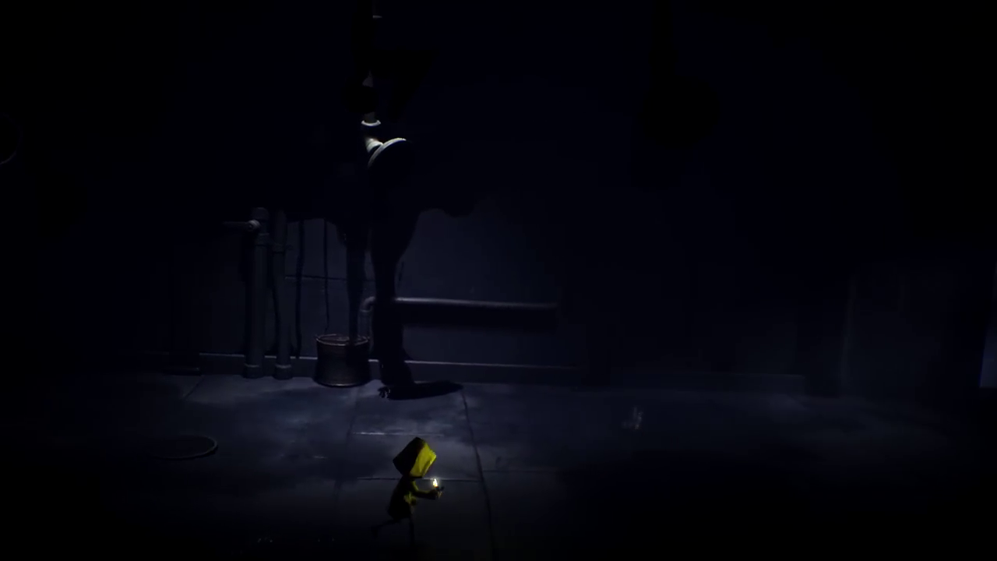
{"action": "key", "text": "d"}
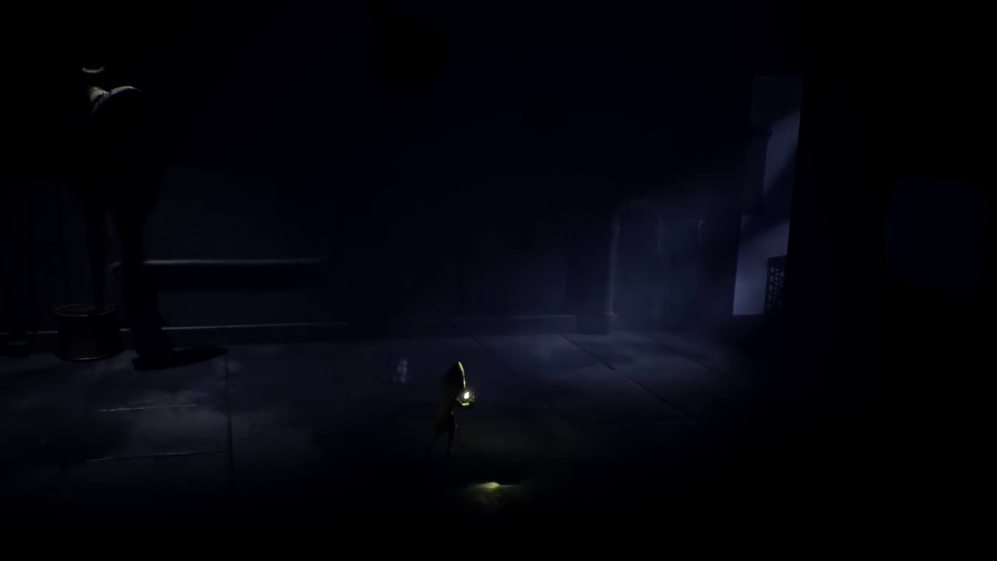
{"action": "key", "text": "d"}
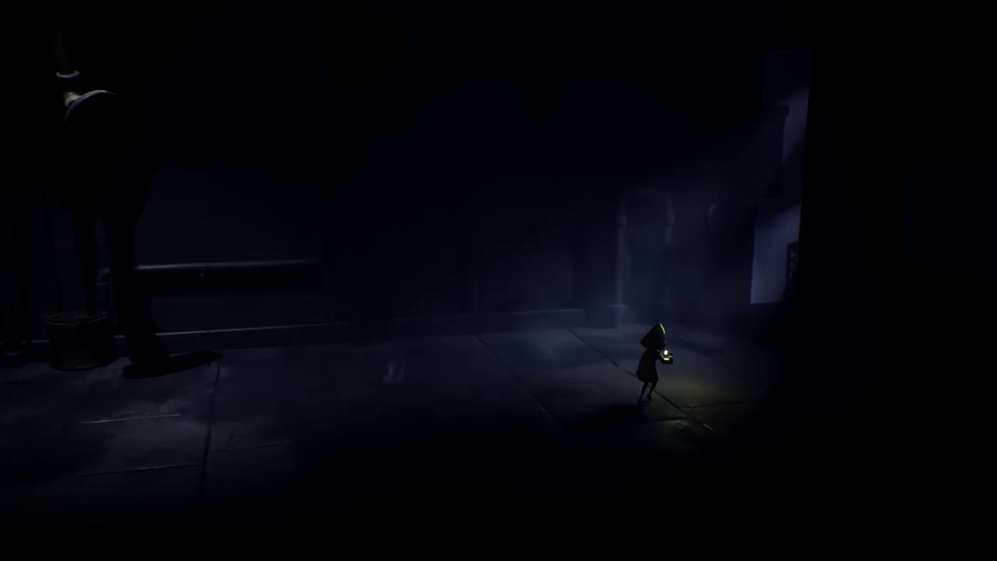
{"action": "key", "text": "d"}
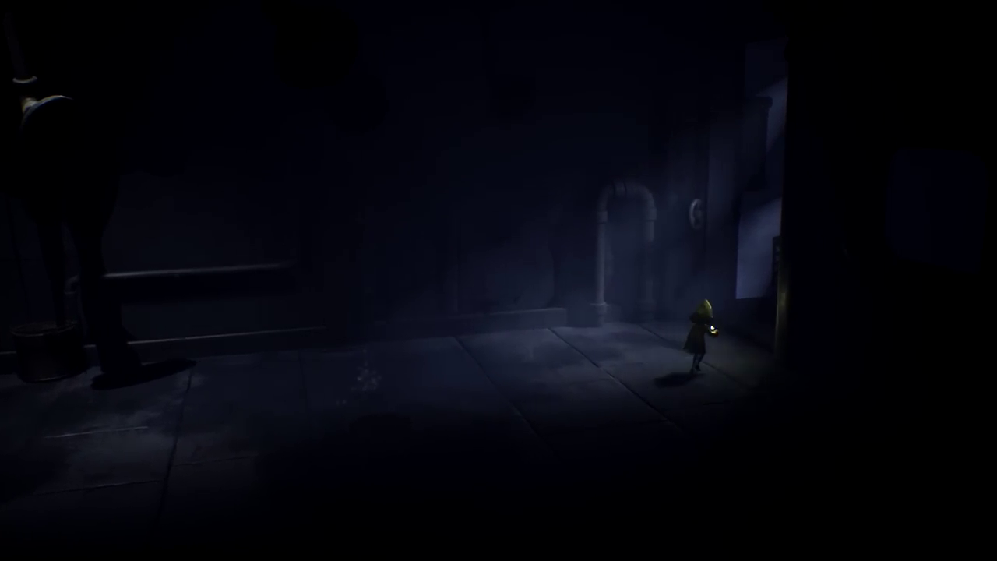
{"action": "key", "text": "d"}
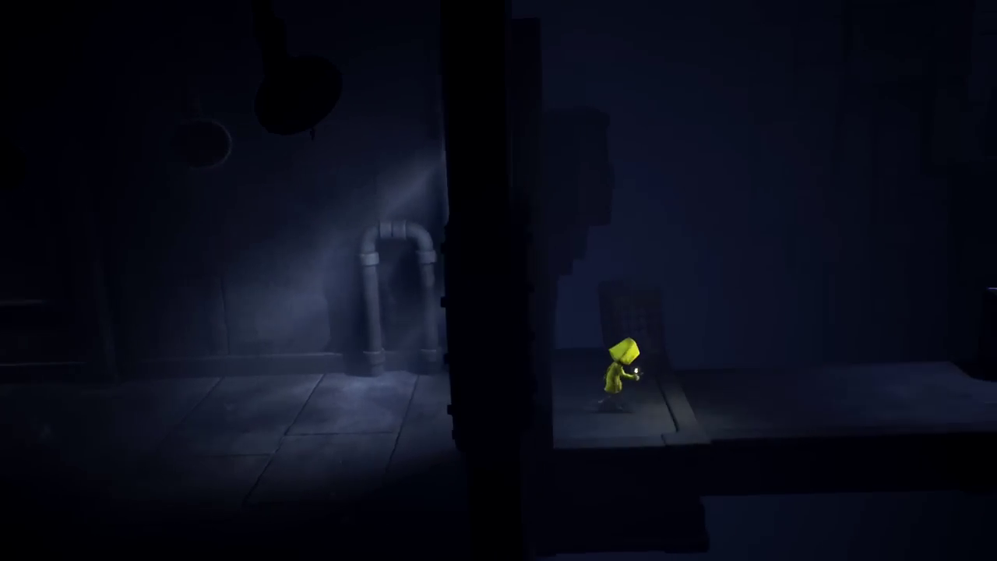
{"action": "key", "text": "d"}
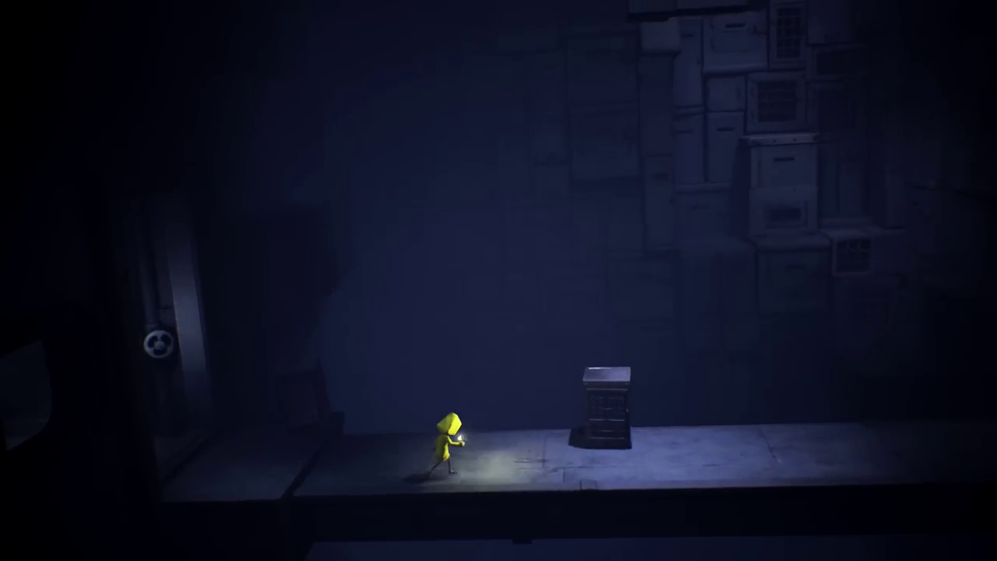
{"action": "key", "text": "d"}
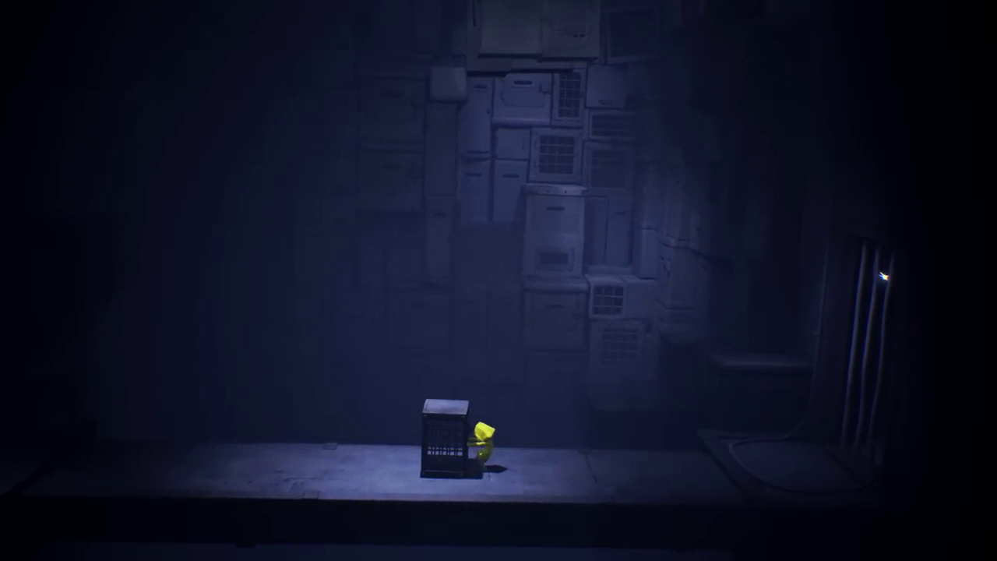
{"action": "key", "text": "d"}
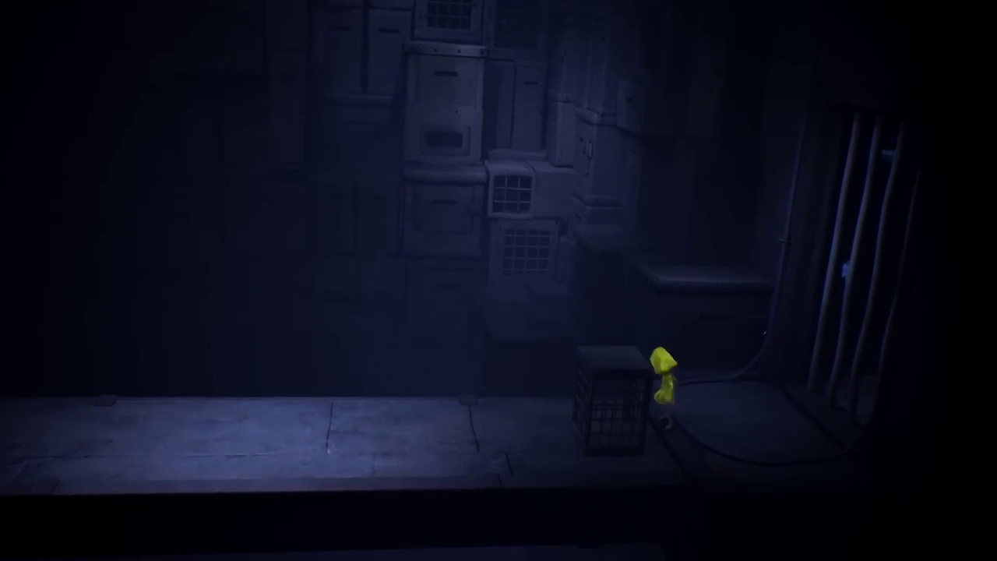
{"action": "key", "text": "space"}
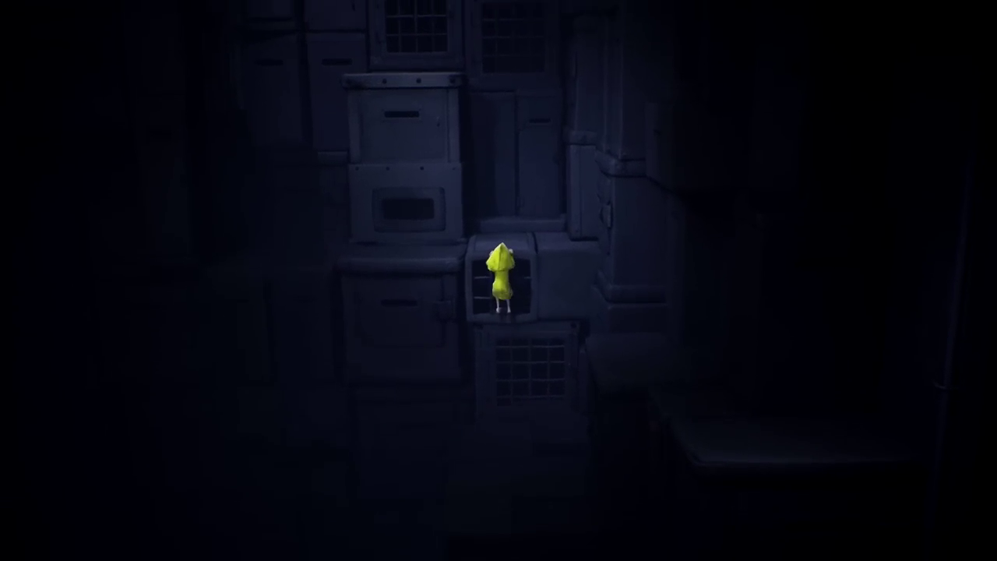
{"action": "key", "text": "a"}
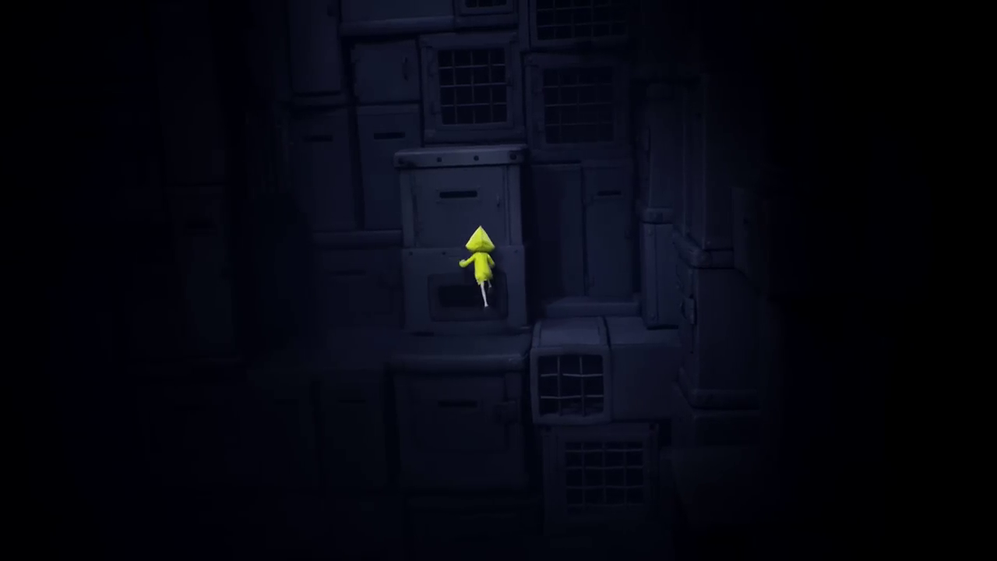
{"action": "key", "text": "space"}
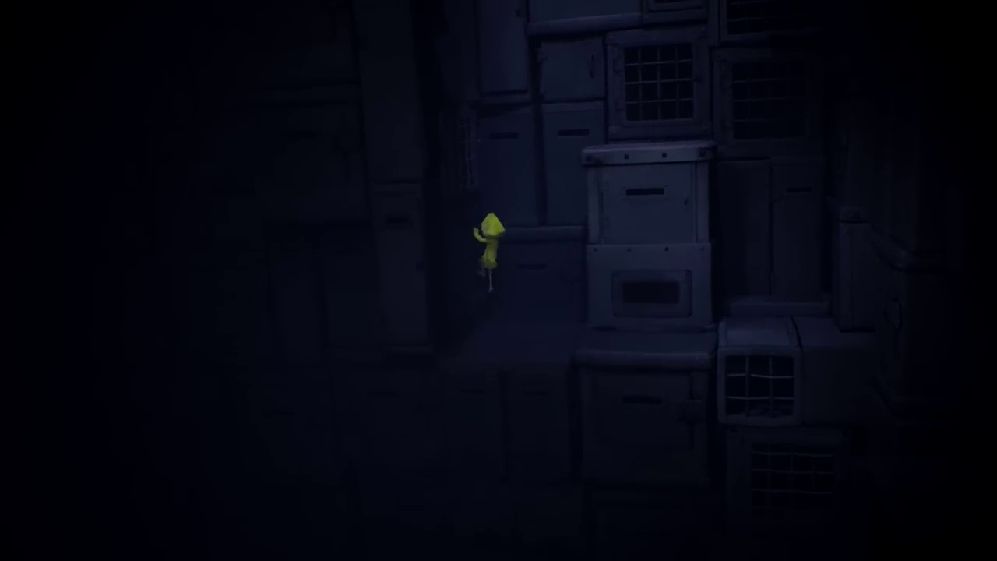
{"action": "key", "text": "w"}
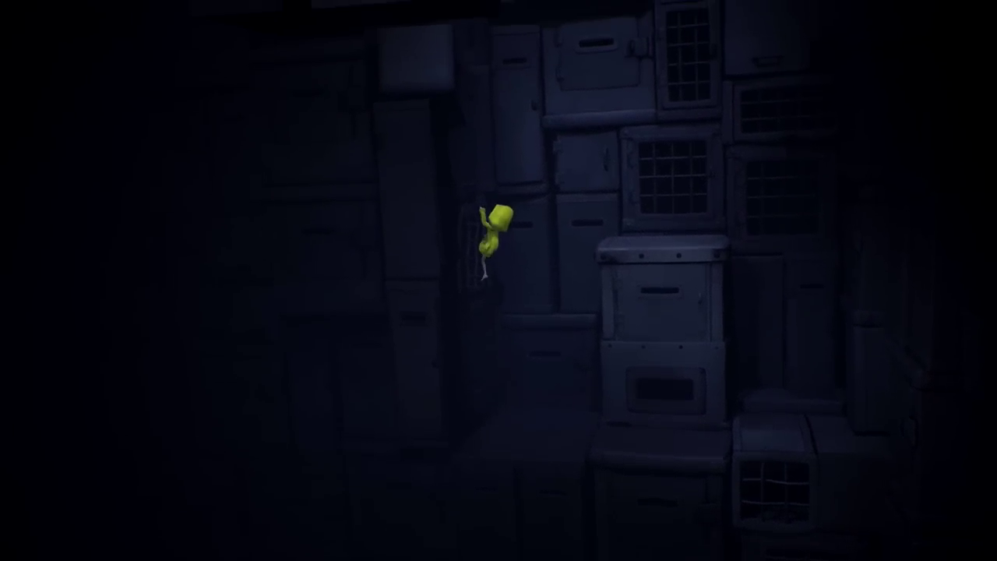
{"action": "key", "text": "d"}
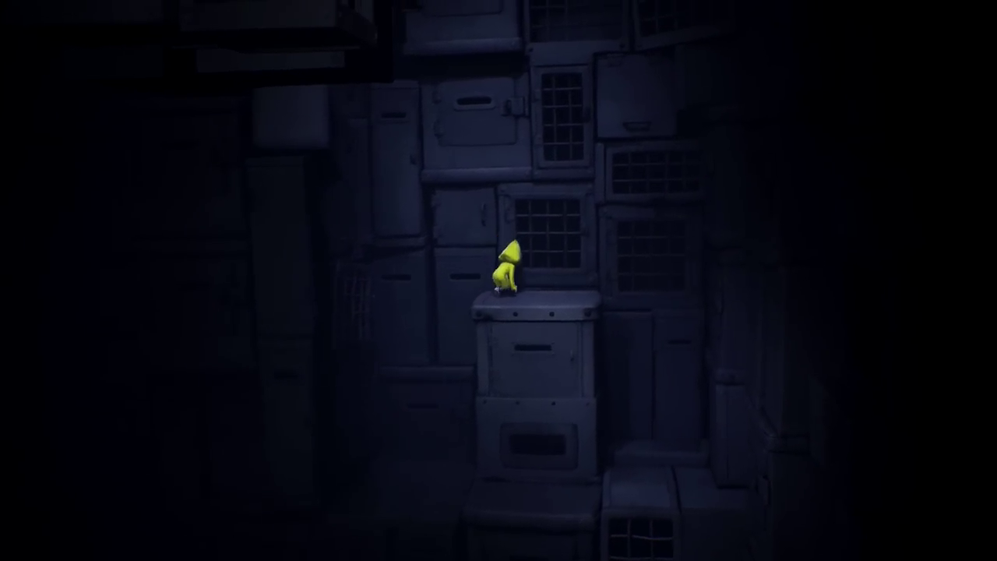
{"action": "key", "text": "w"}
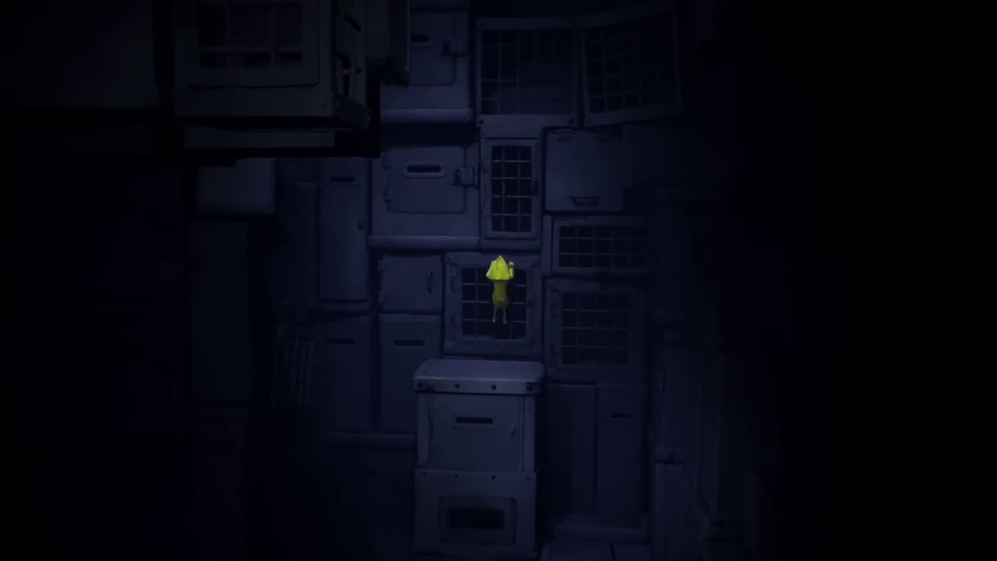
{"action": "key", "text": "w"}
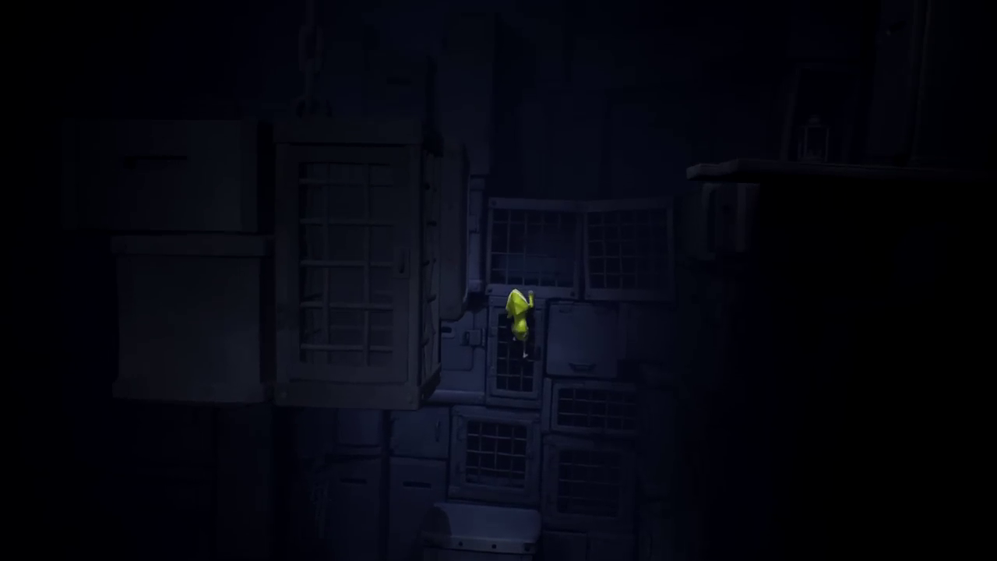
{"action": "key", "text": "w"}
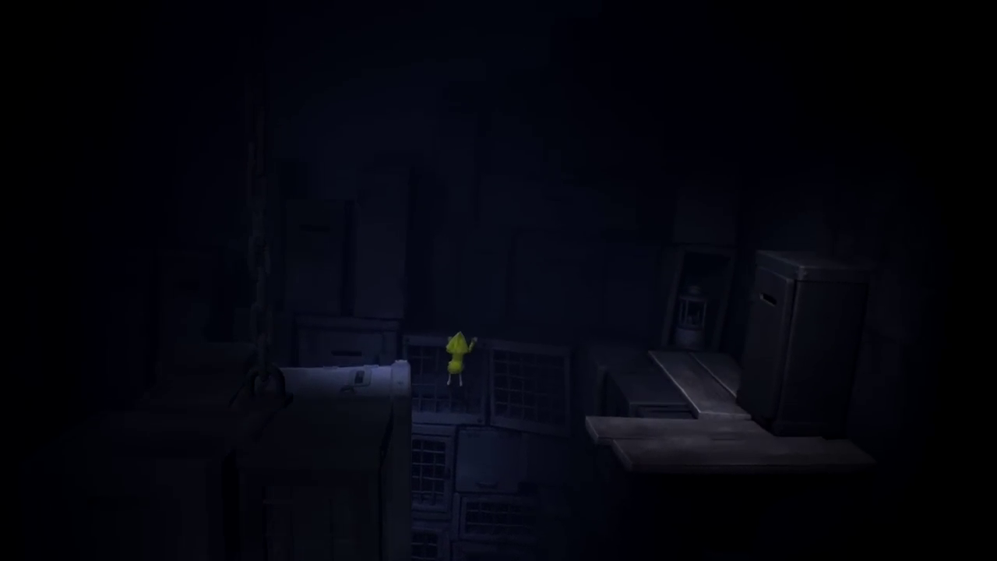
{"action": "key", "text": "w"}
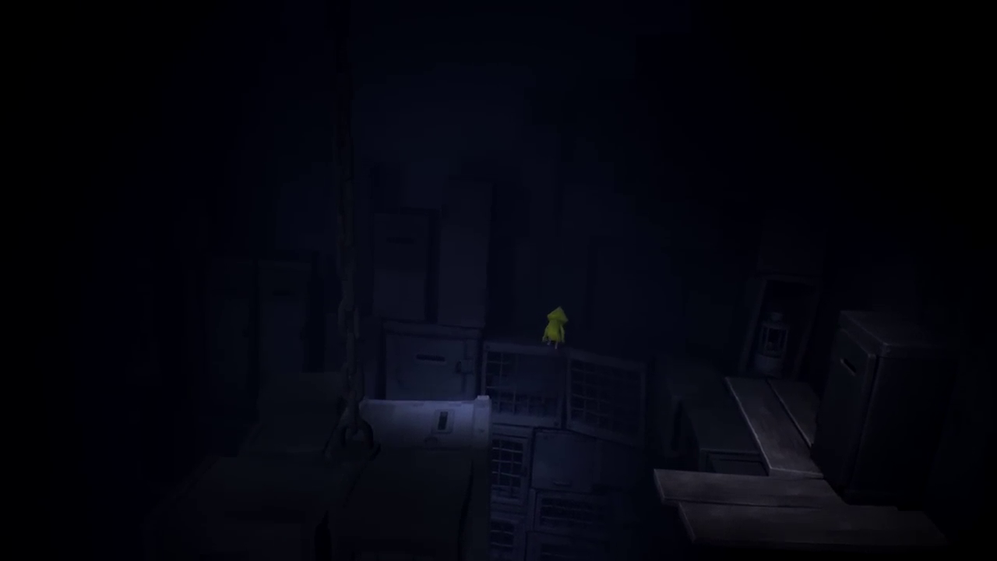
{"action": "key", "text": "d"}
{"action": "key", "text": "d"}
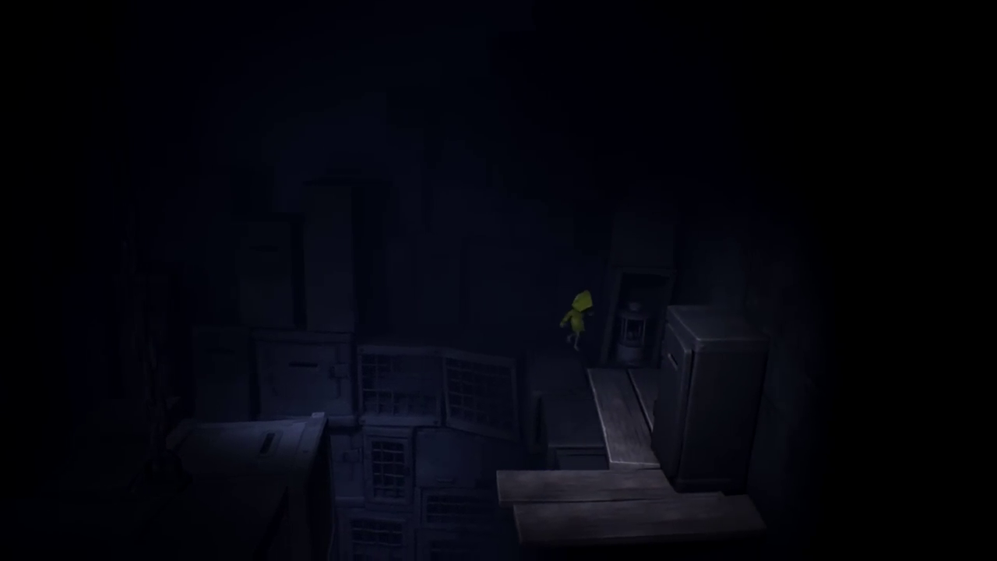
{"action": "key", "text": "s"}
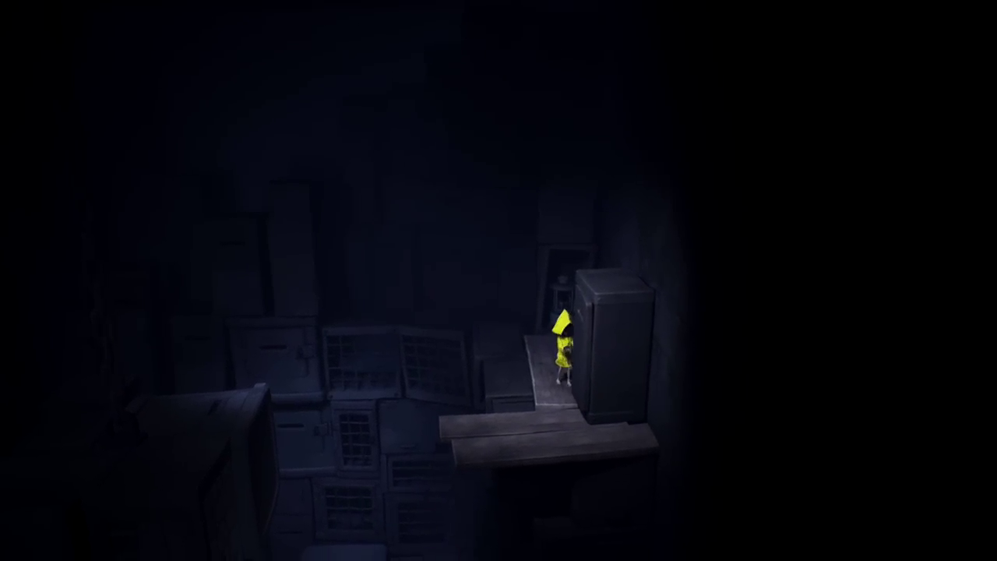
{"action": "key", "text": "a"}
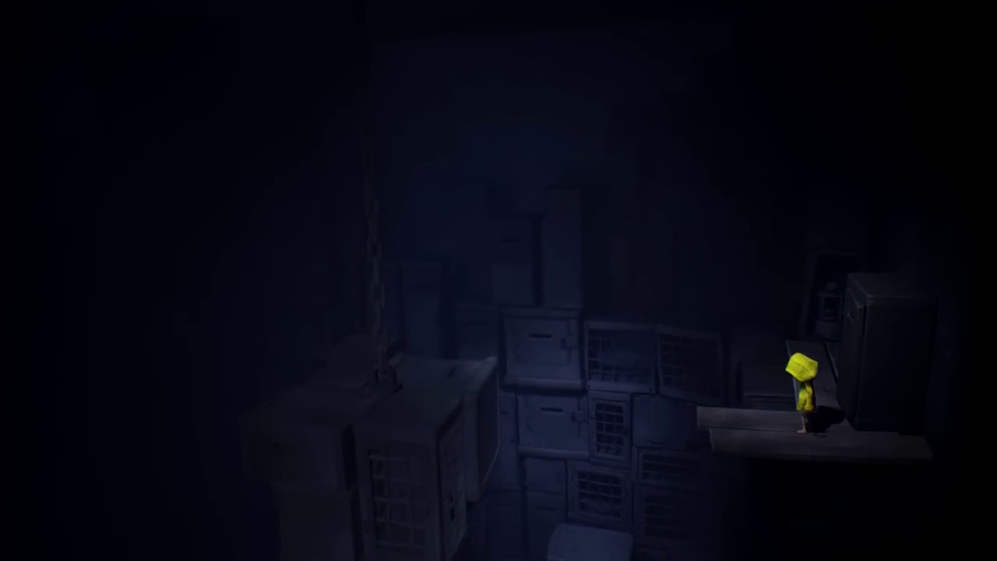
{"action": "key", "text": "a"}
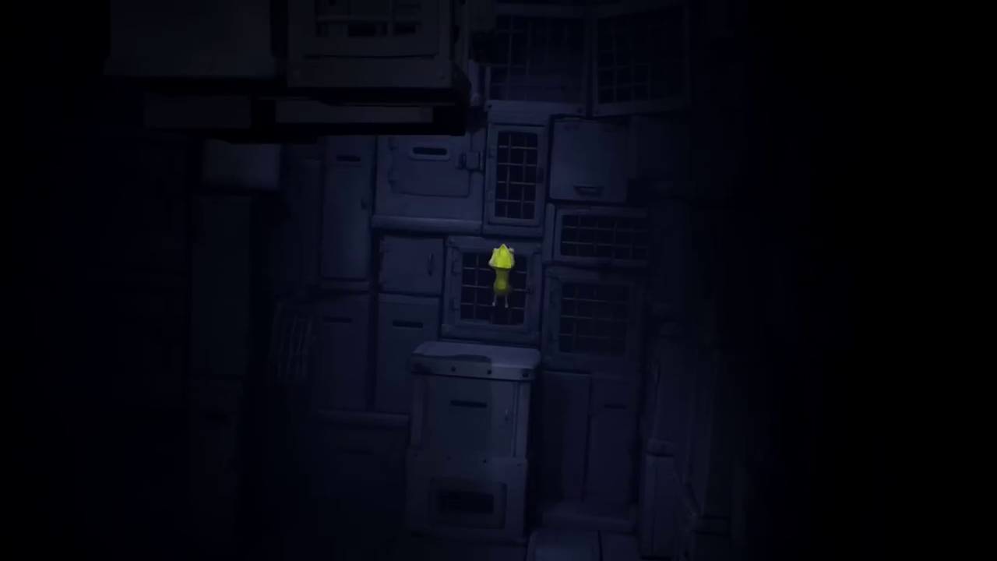
{"action": "key", "text": "w"}
{"action": "key", "text": "w"}
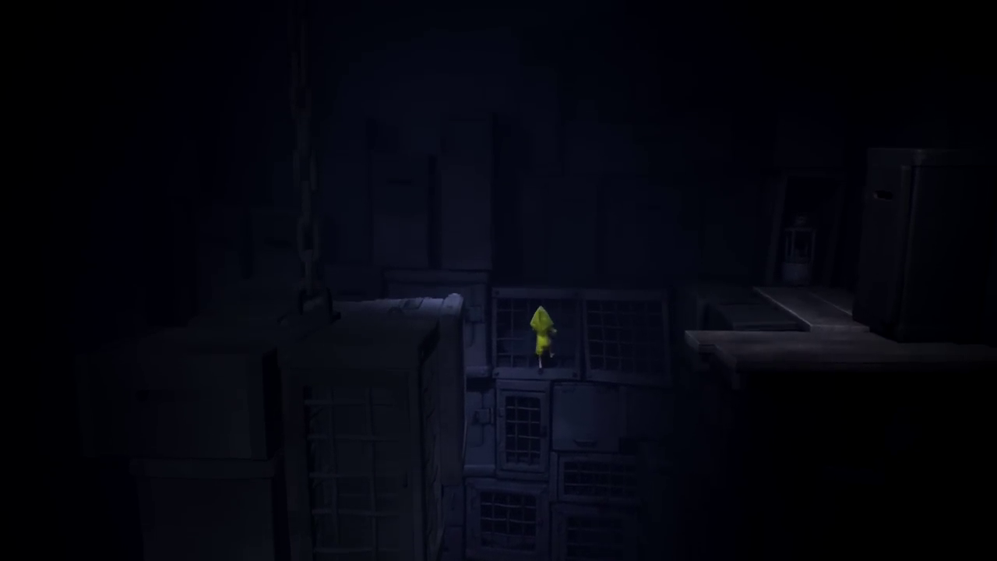
{"action": "key", "text": "w"}
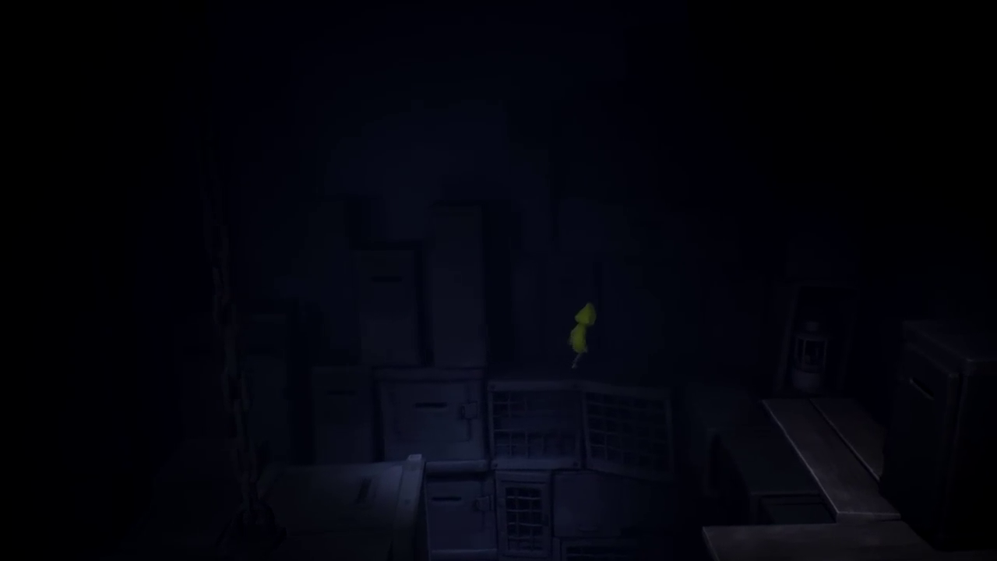
{"action": "key", "text": "d"}
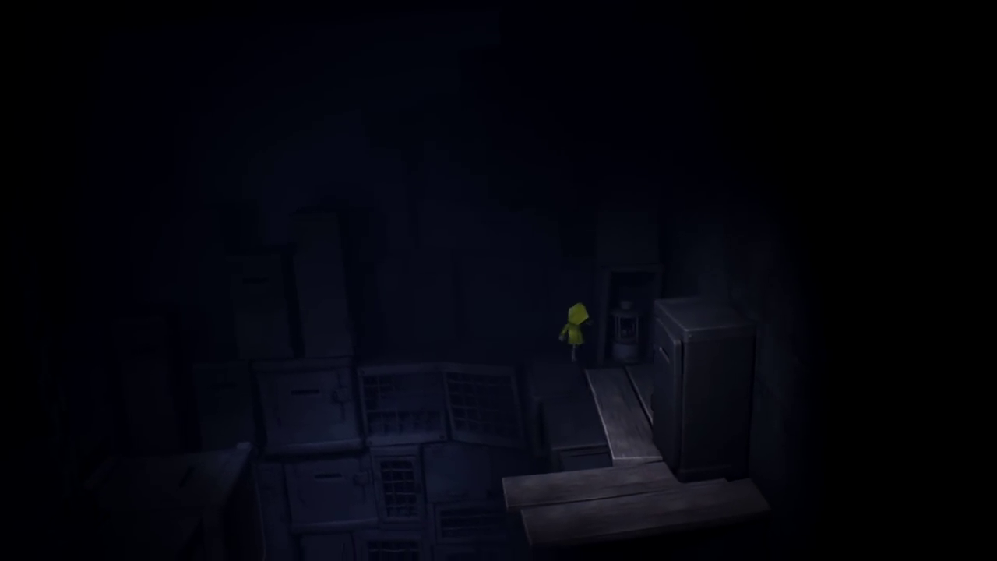
{"action": "key", "text": "d"}
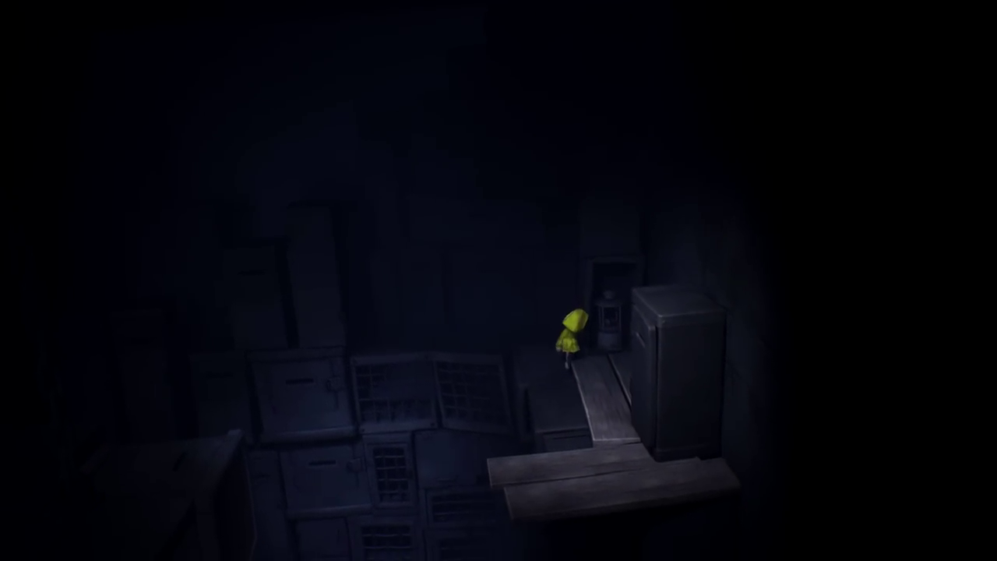
{"action": "key", "text": "s"}
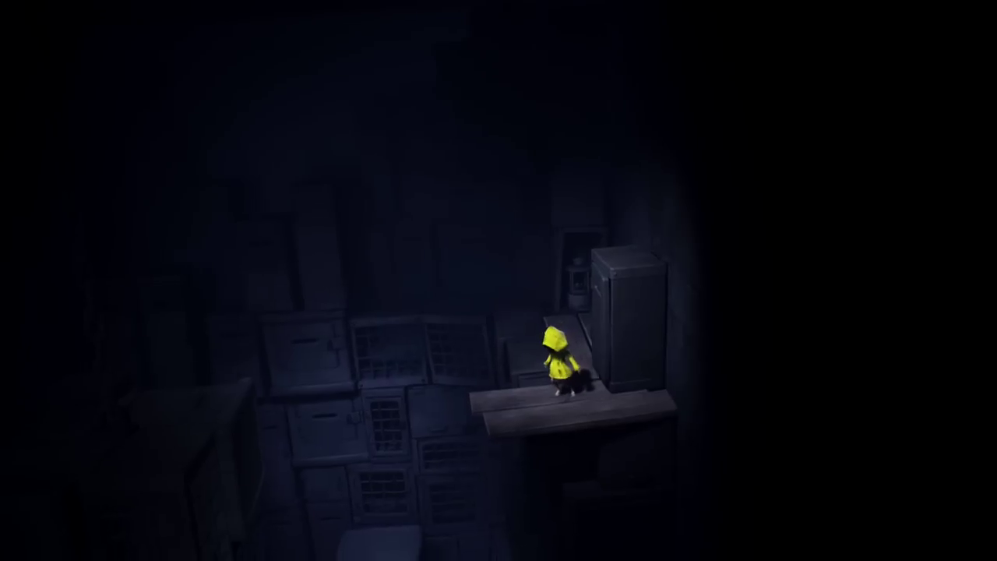
{"action": "key", "text": "a"}
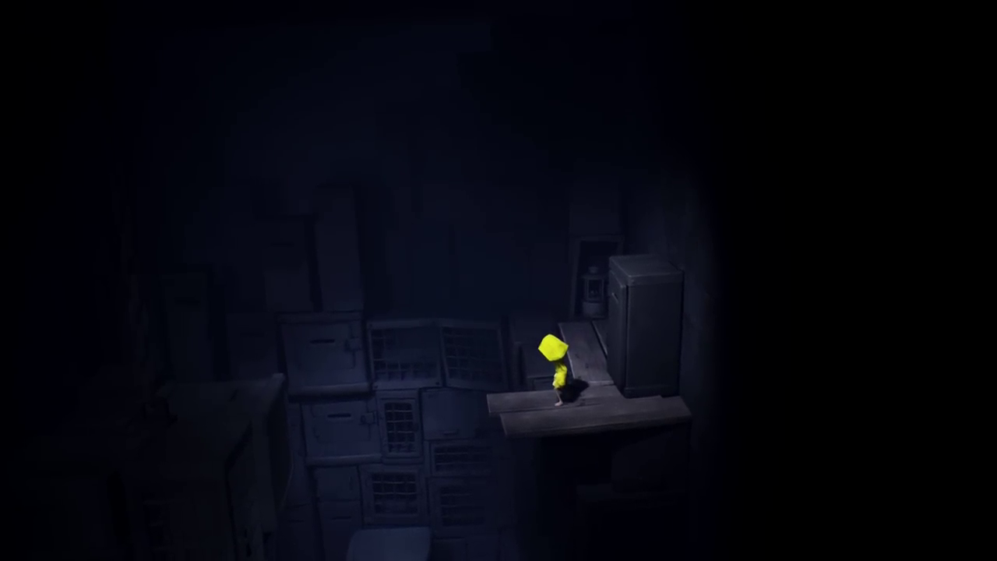
{"action": "key", "text": "d"}
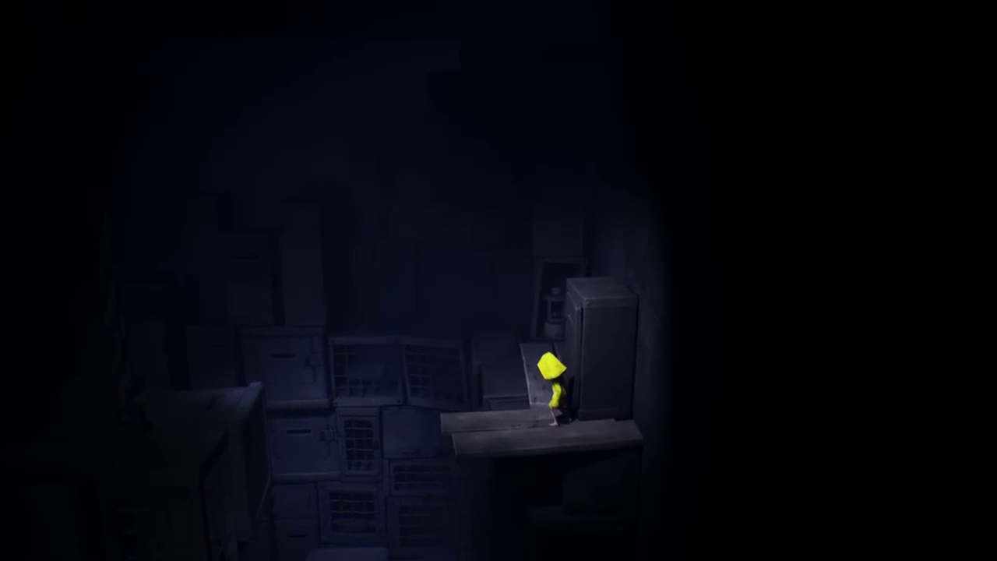
{"action": "key", "text": "a"}
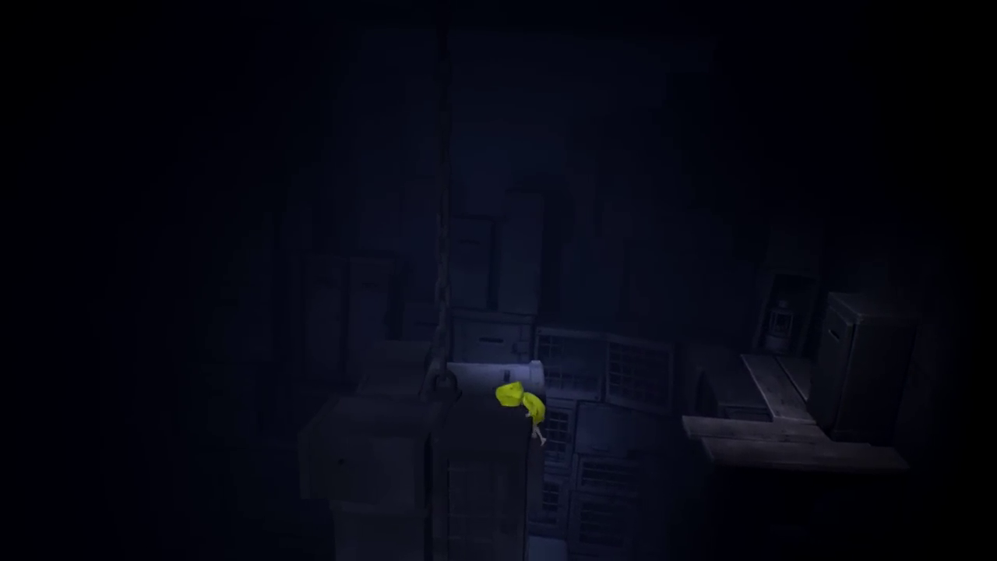
{"action": "key", "text": "w"}
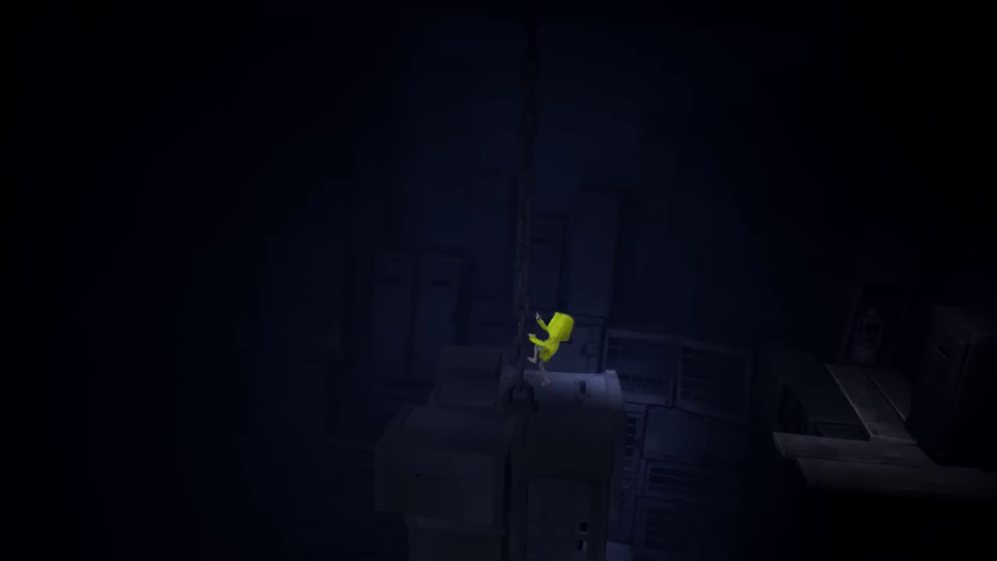
{"action": "key", "text": "w"}
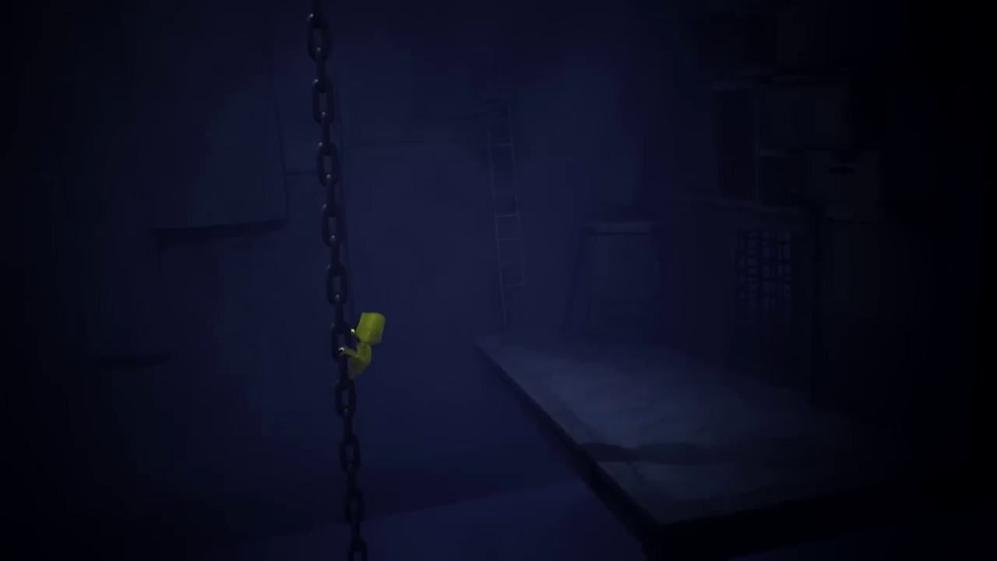
{"action": "key", "text": "w"}
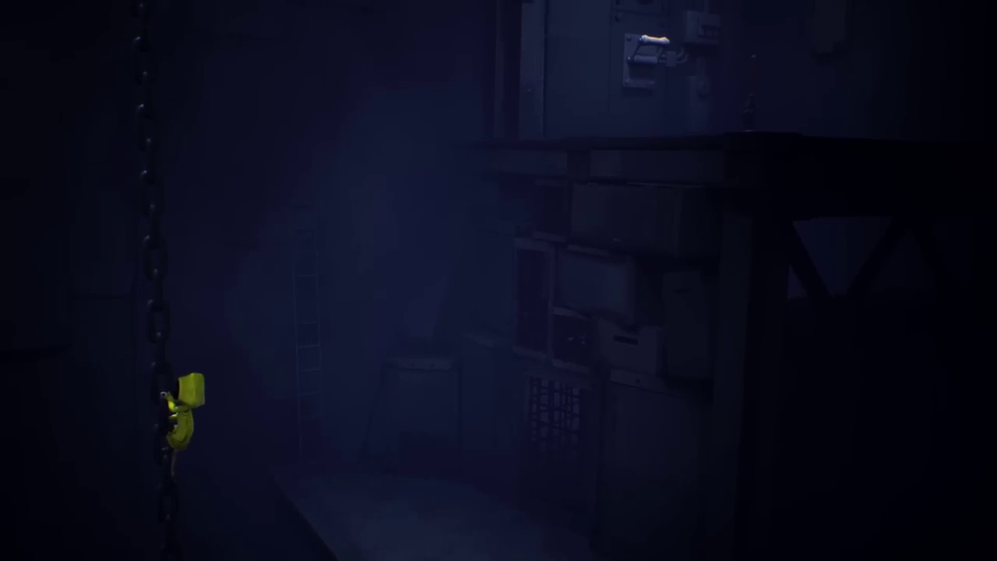
{"action": "key", "text": "d"}
{"action": "key", "text": "space"}
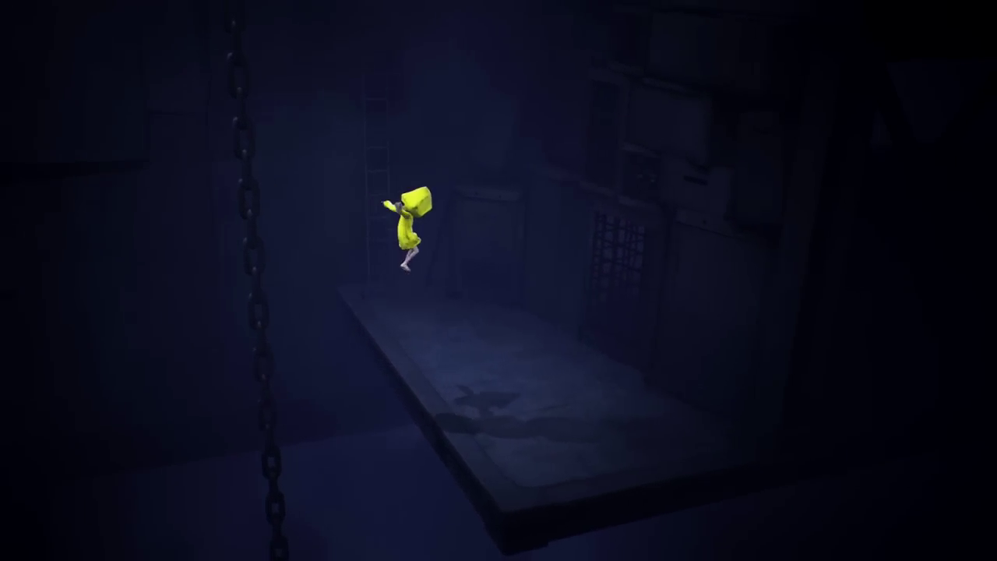
{"action": "key", "text": "d"}
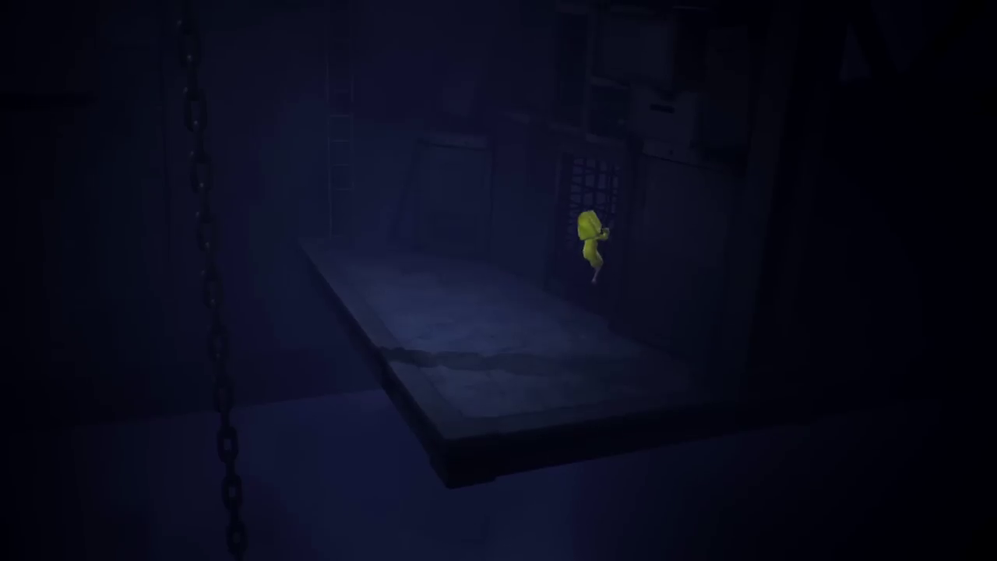
{"action": "key", "text": "w"}
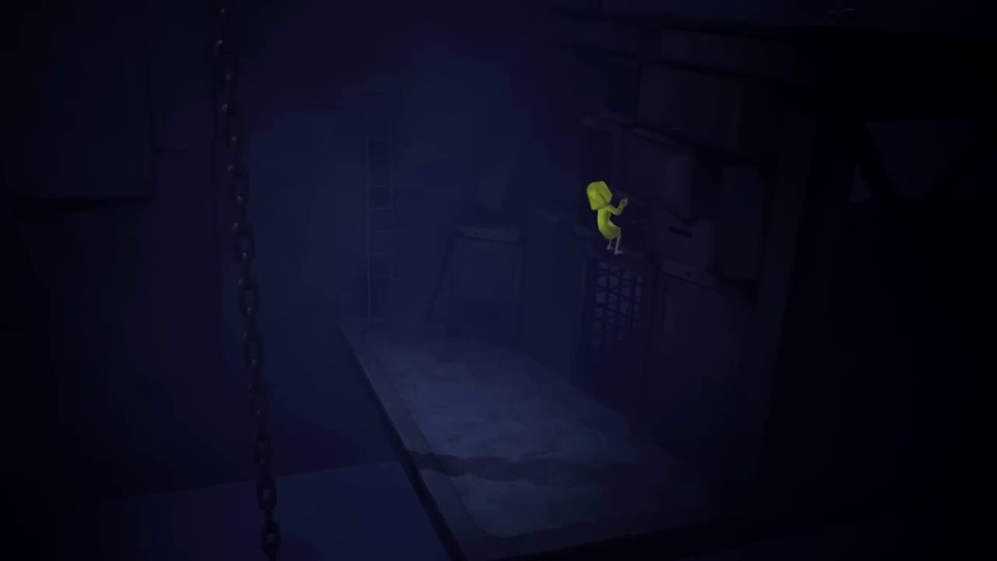
{"action": "key", "text": "w"}
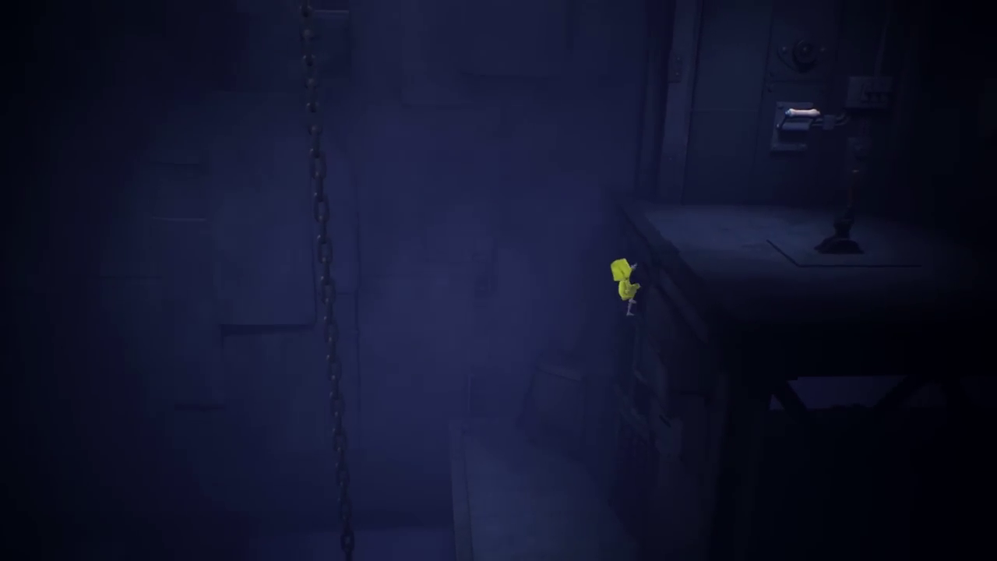
{"action": "key", "text": "w"}
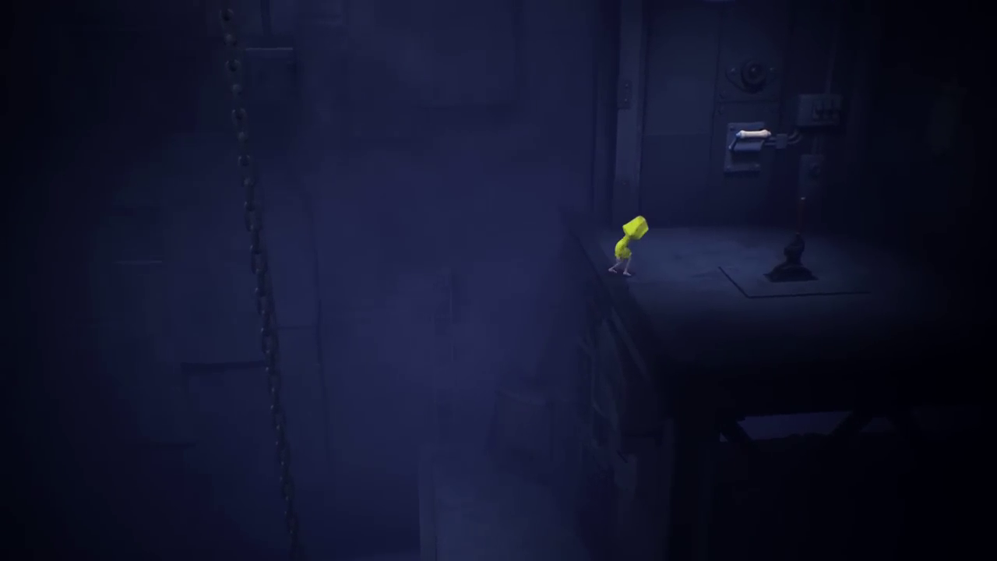
{"action": "key", "text": "d"}
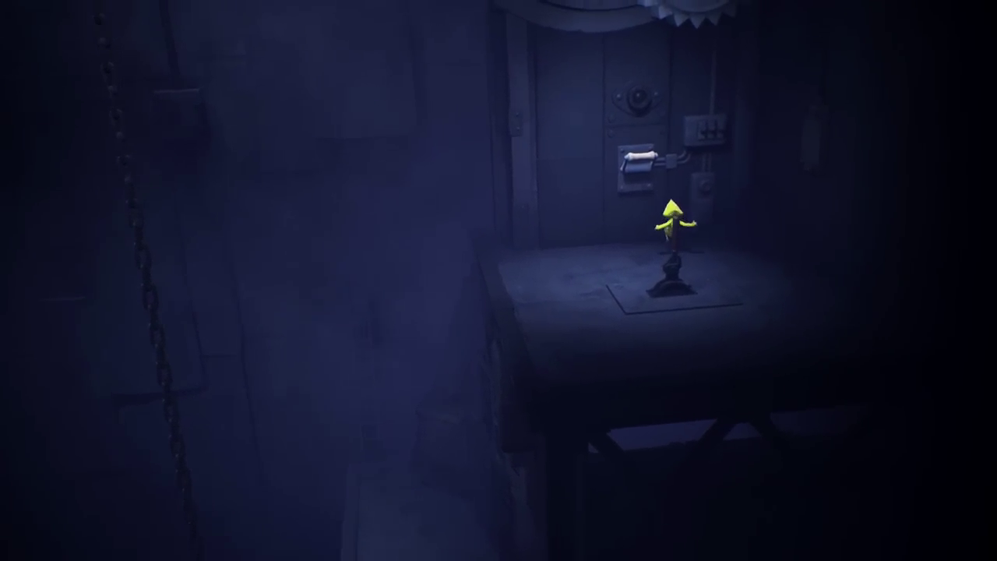
{"action": "key", "text": "a"}
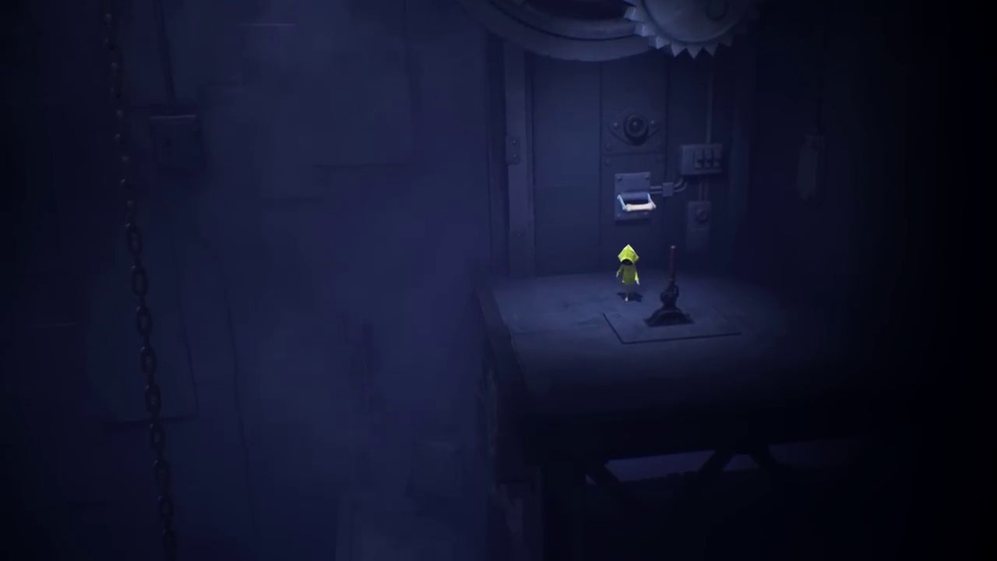
{"action": "key", "text": "d"}
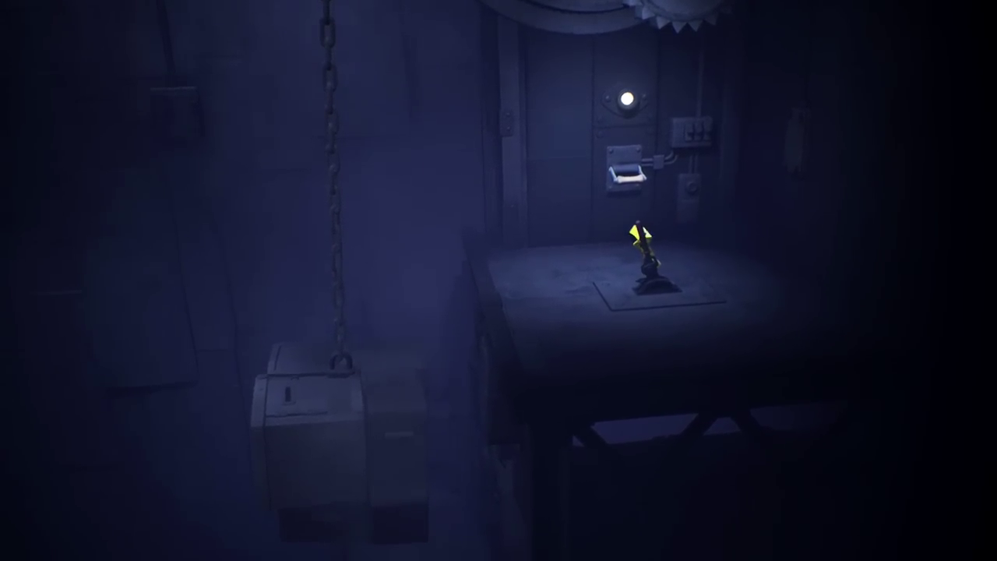
{"action": "key", "text": "a"}
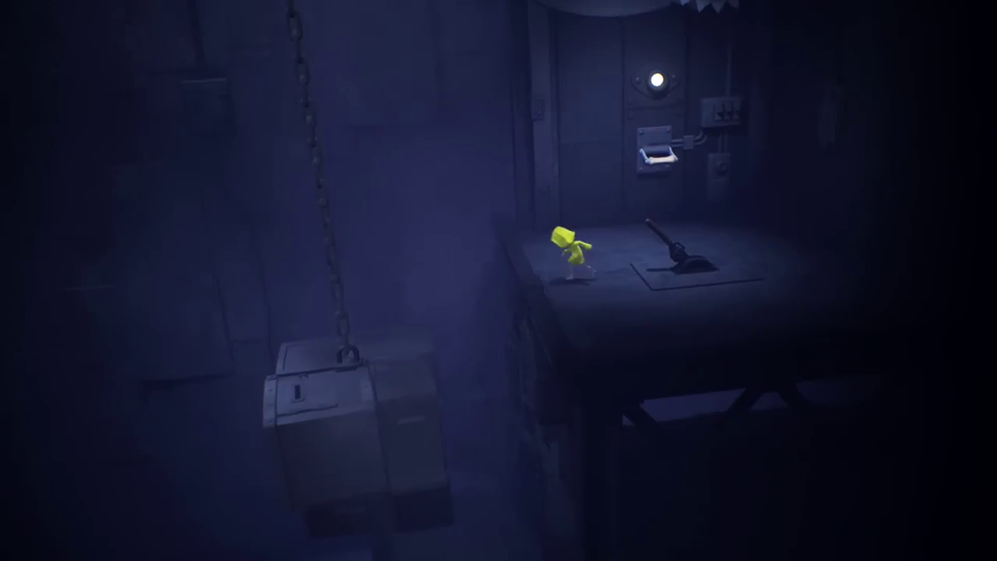
{"action": "key", "text": "space"}
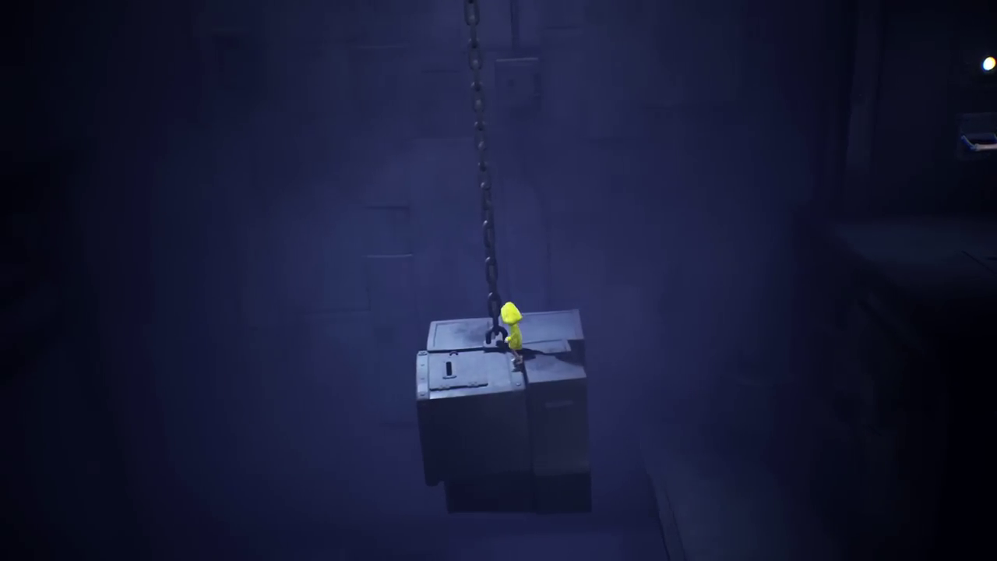
{"action": "key", "text": "a"}
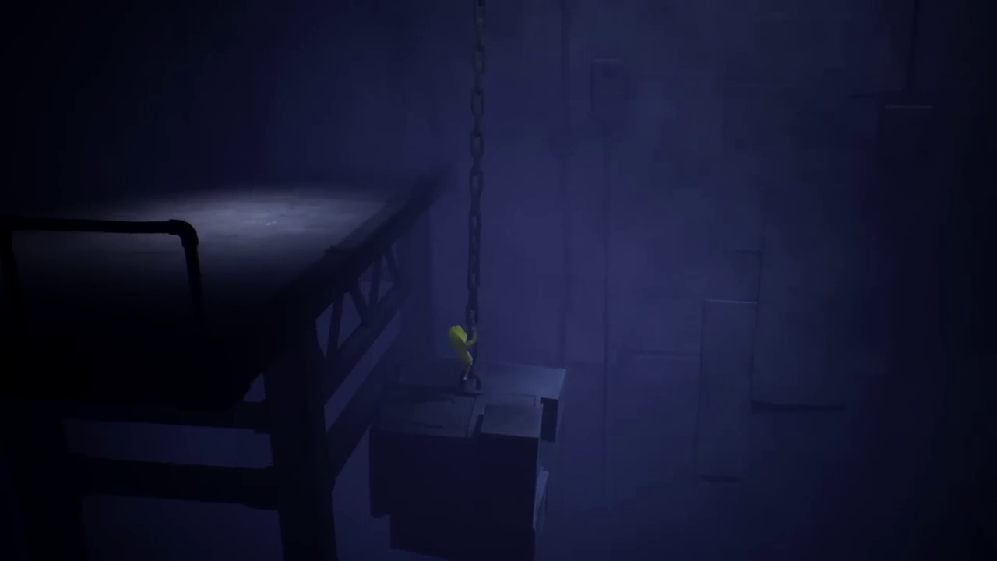
{"action": "key", "text": "w"}
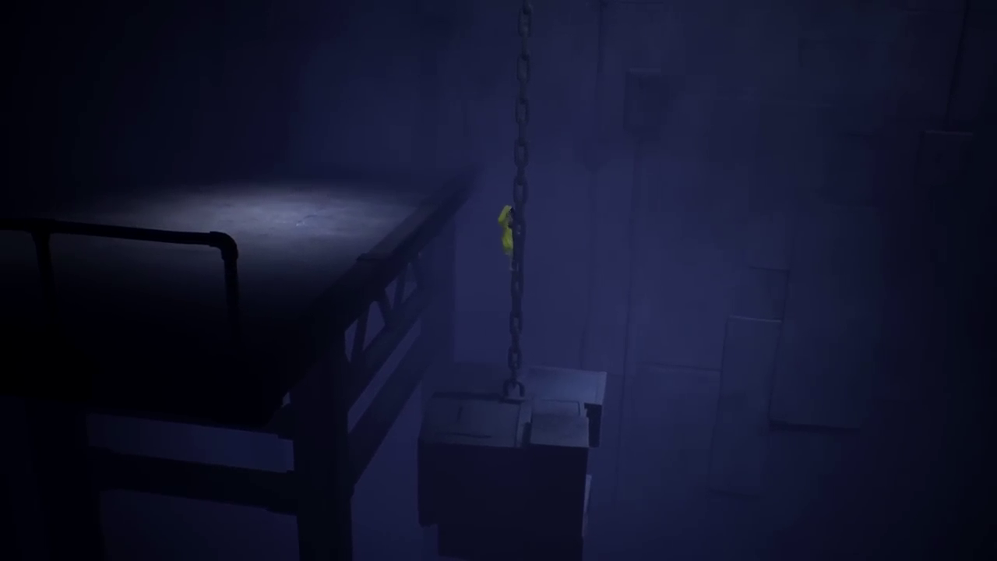
{"action": "key", "text": "w"}
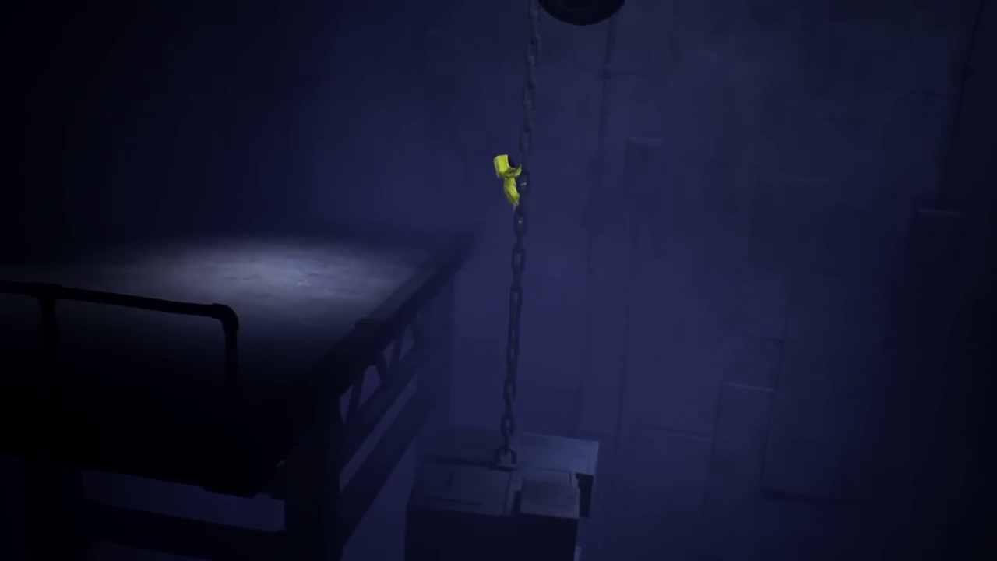
{"action": "key", "text": "w"}
{"action": "key", "text": "space"}
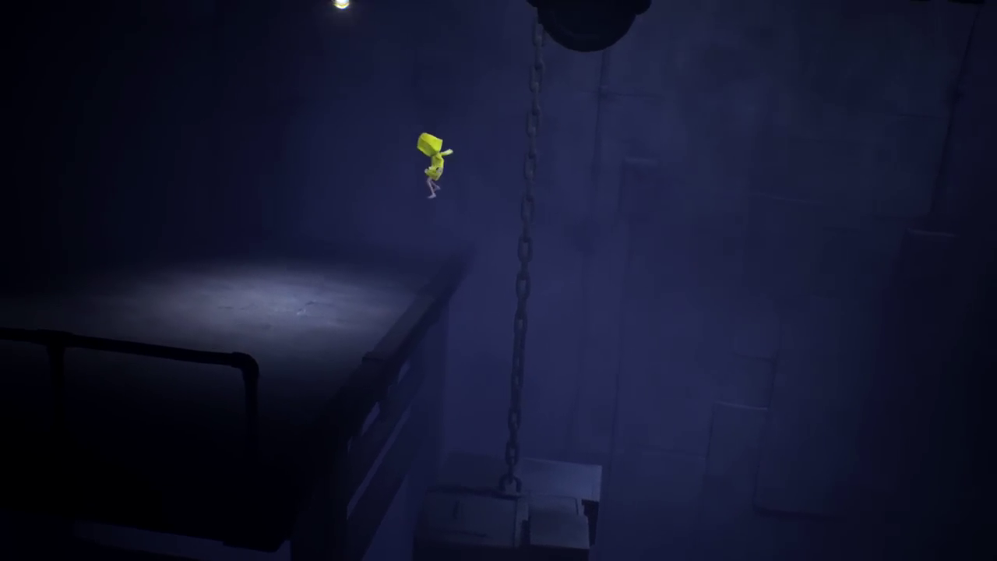
{"action": "key", "text": "a"}
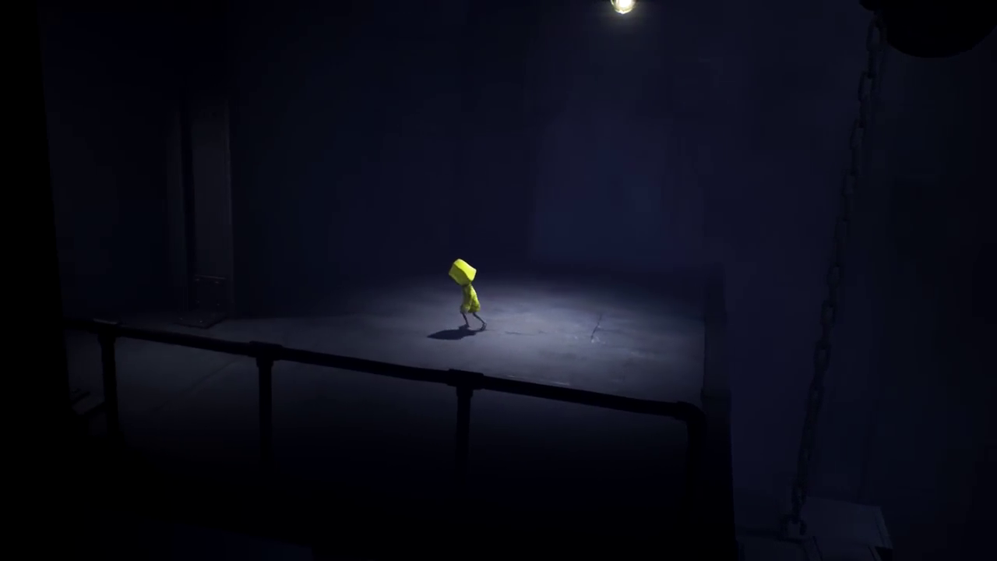
{"action": "key", "text": "a"}
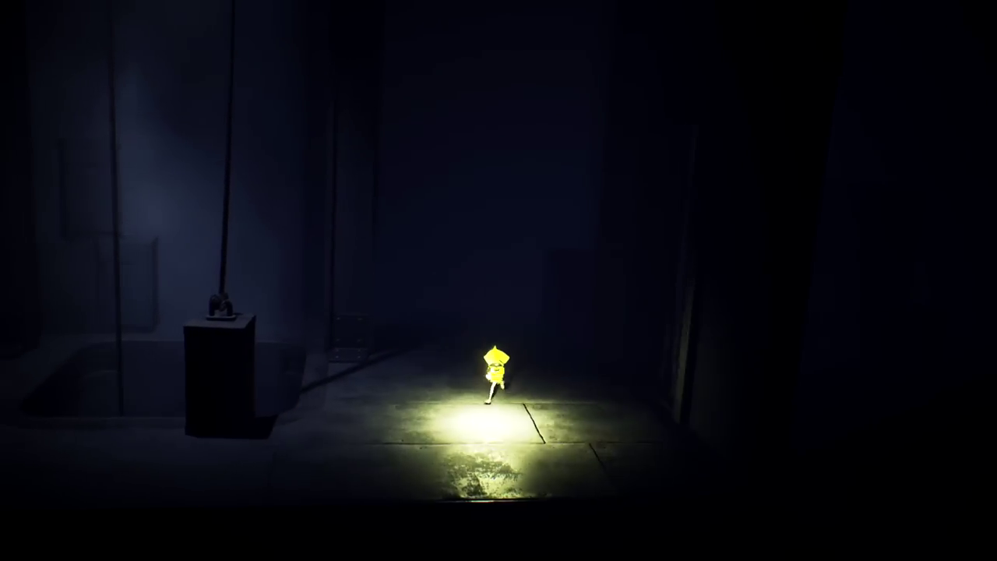
{"action": "key", "text": "w"}
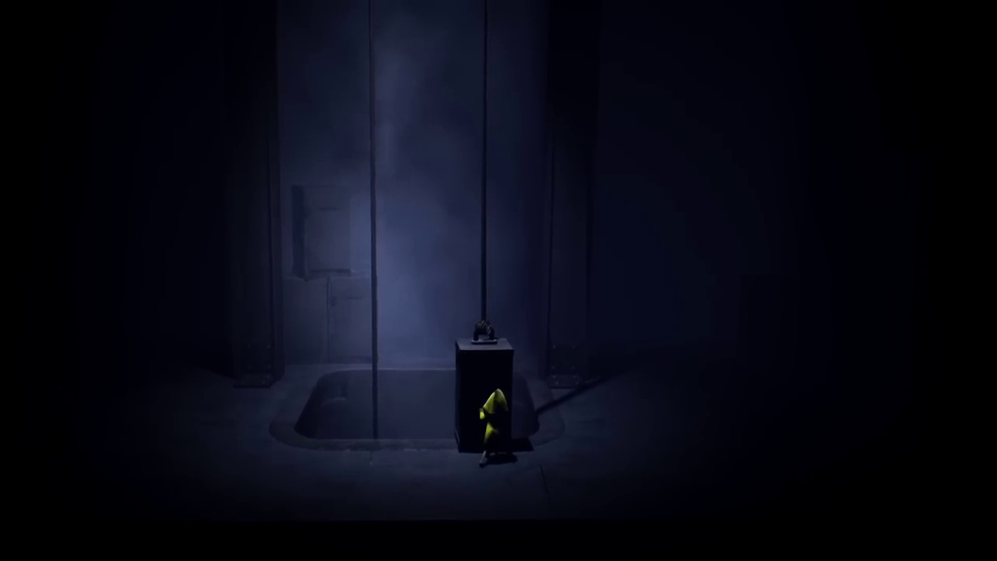
{"action": "key", "text": "s"}
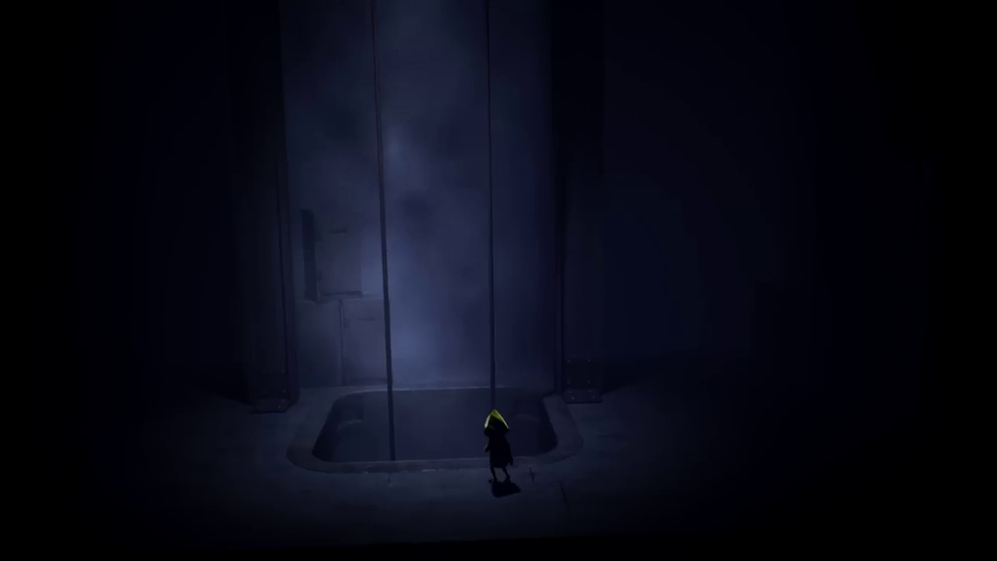
{"action": "key", "text": "a"}
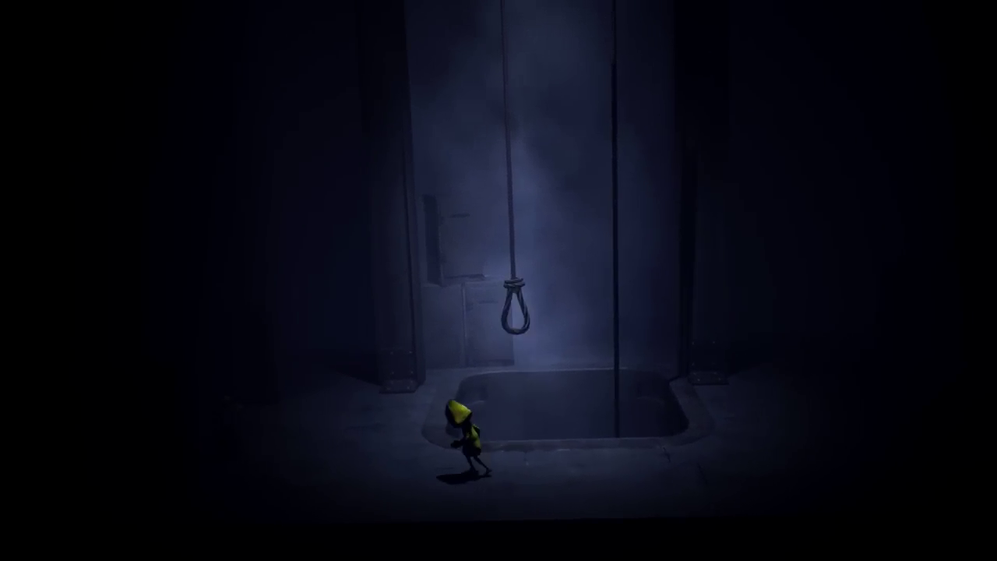
{"action": "key", "text": "f"}
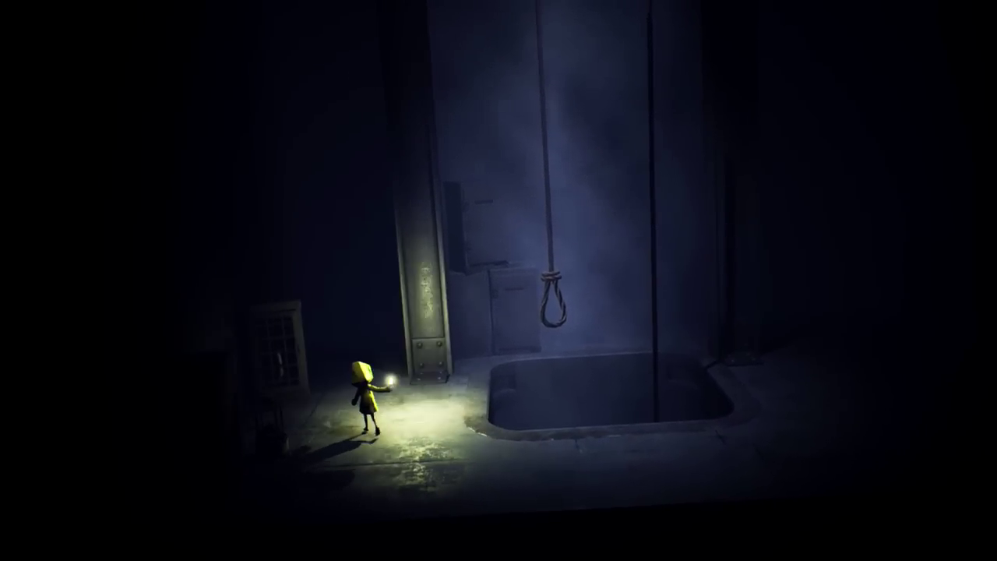
{"action": "key", "text": "a"}
{"action": "key", "text": "d"}
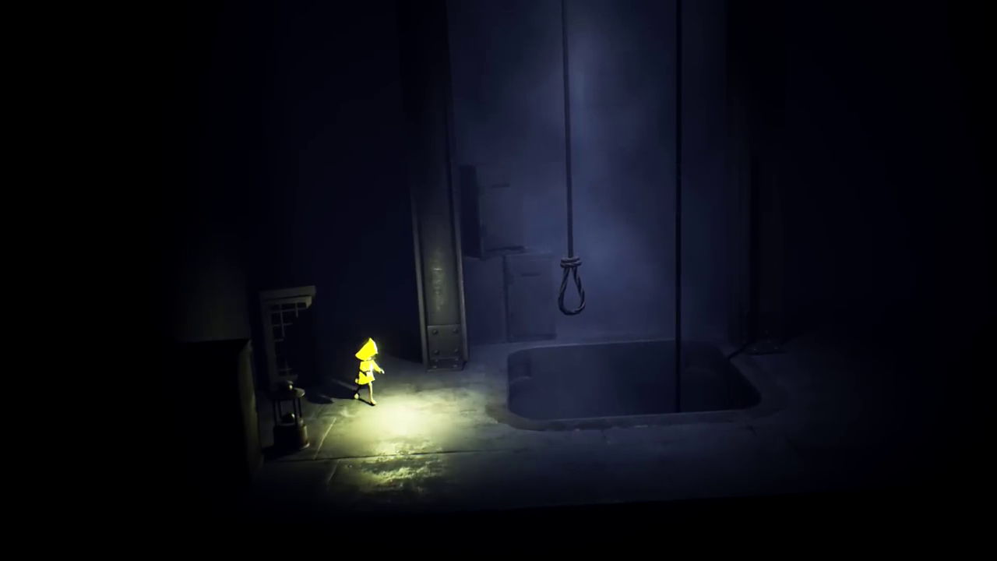
{"action": "key", "text": "d"}
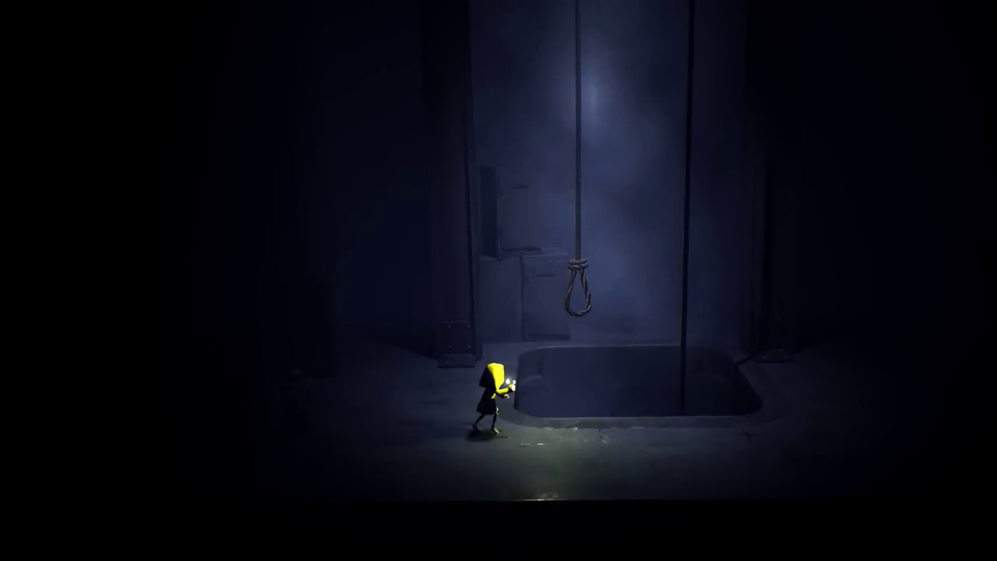
{"action": "key", "text": "d"}
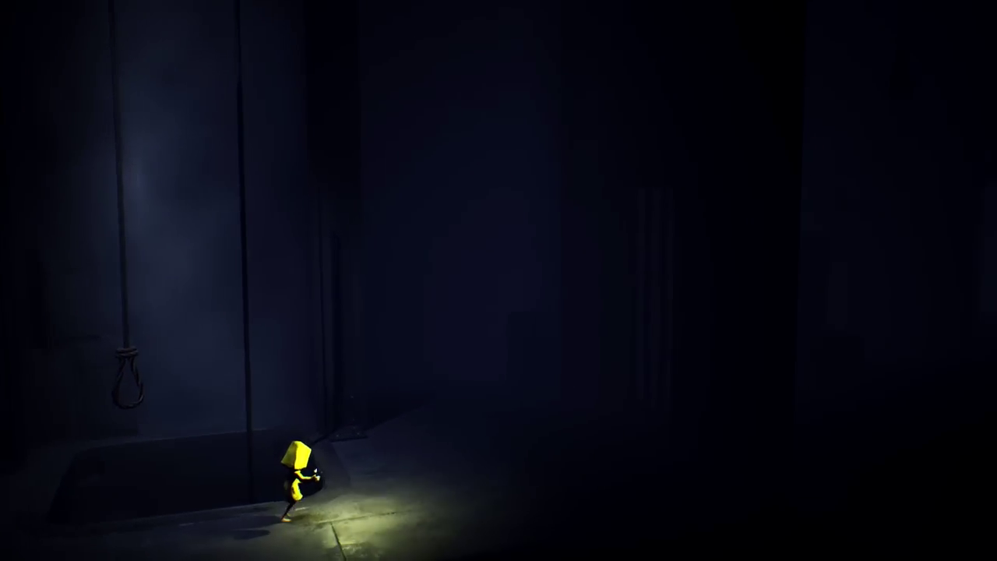
{"action": "key", "text": "d"}
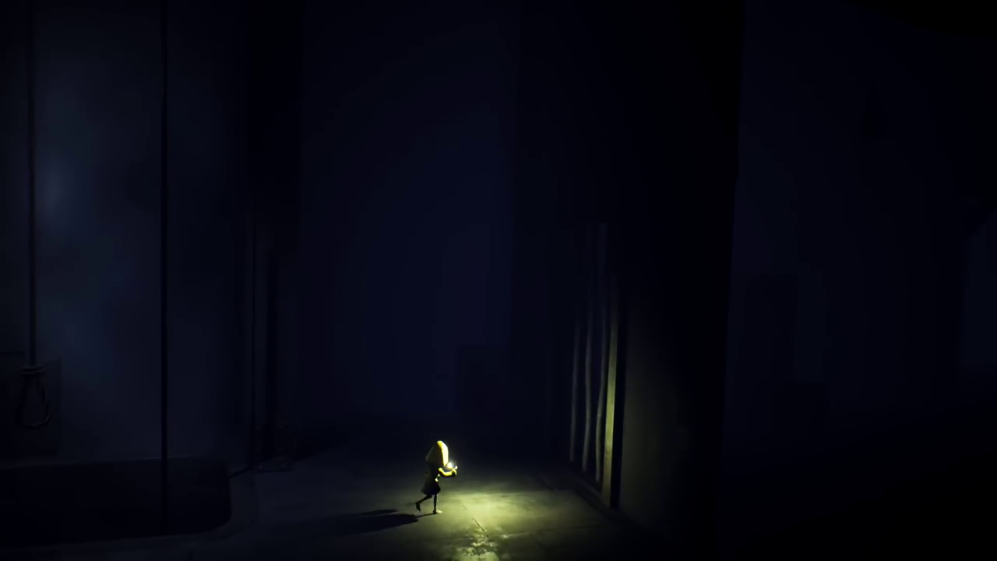
{"action": "key", "text": "d"}
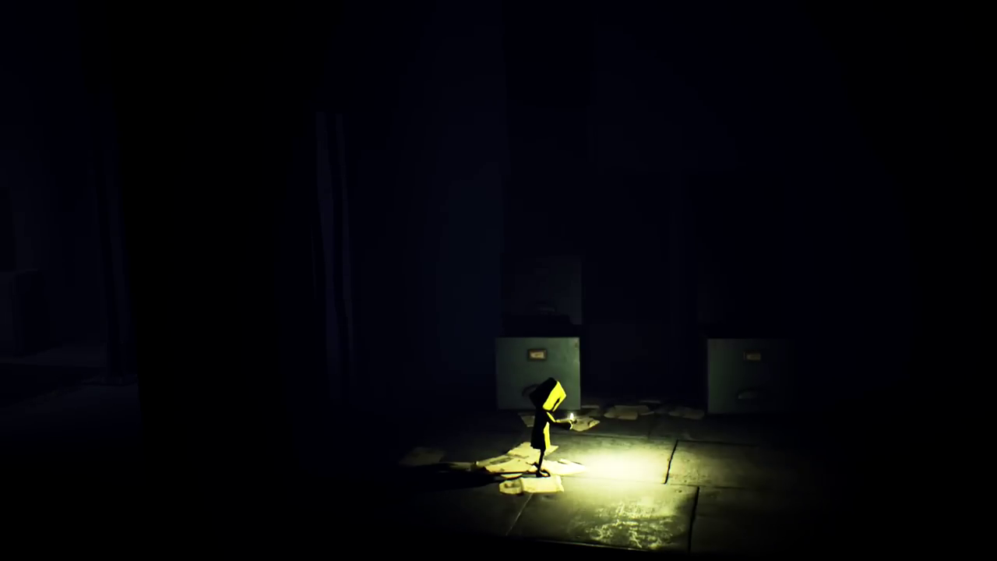
{"action": "key", "text": "a"}
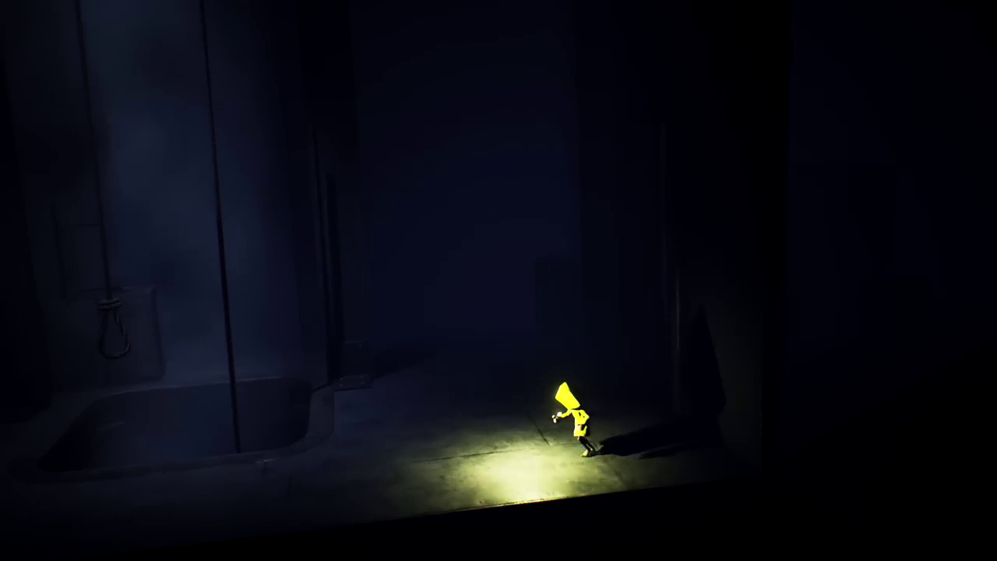
{"action": "key", "text": "a"}
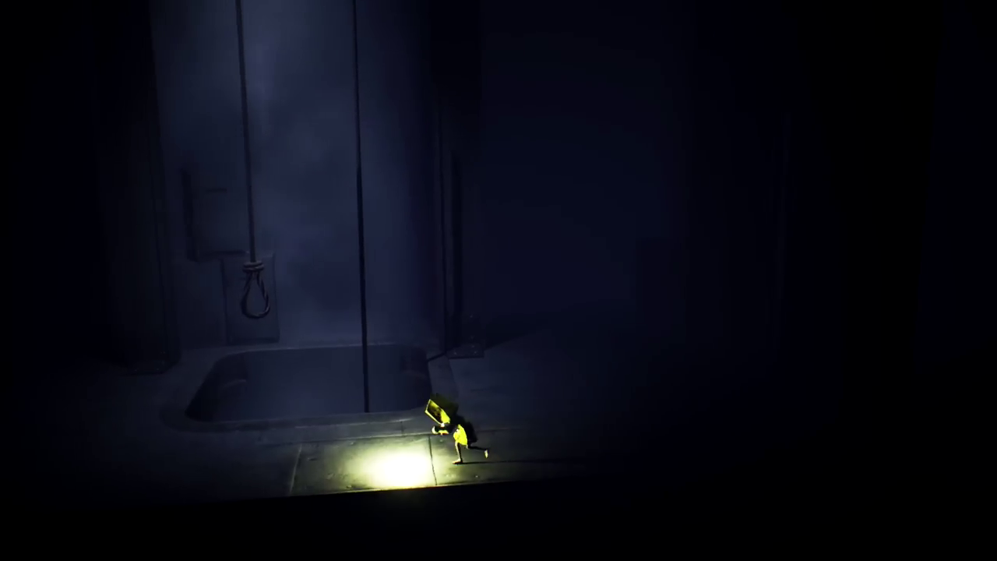
{"action": "key", "text": "w"}
{"action": "key", "text": "space"}
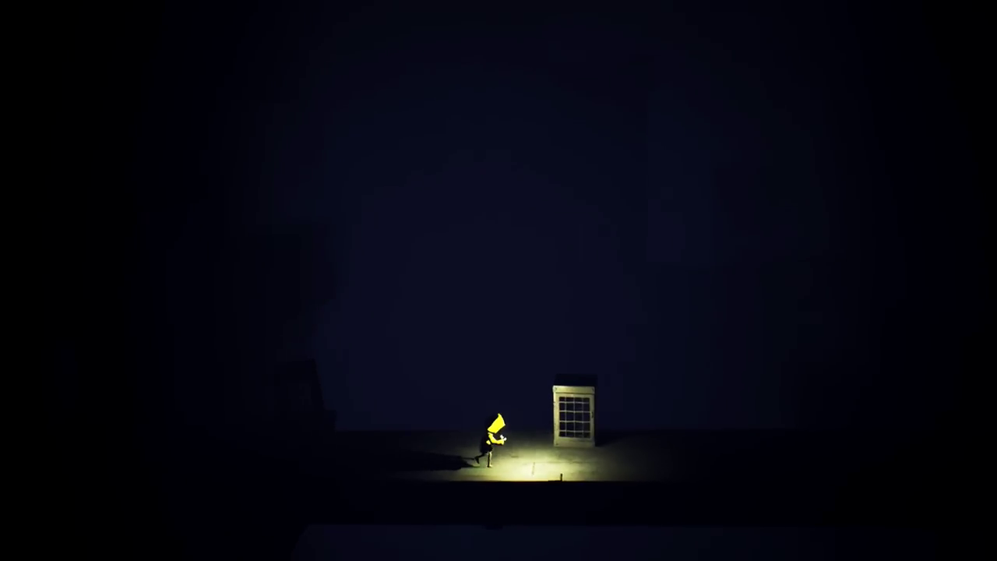
{"action": "key", "text": "d"}
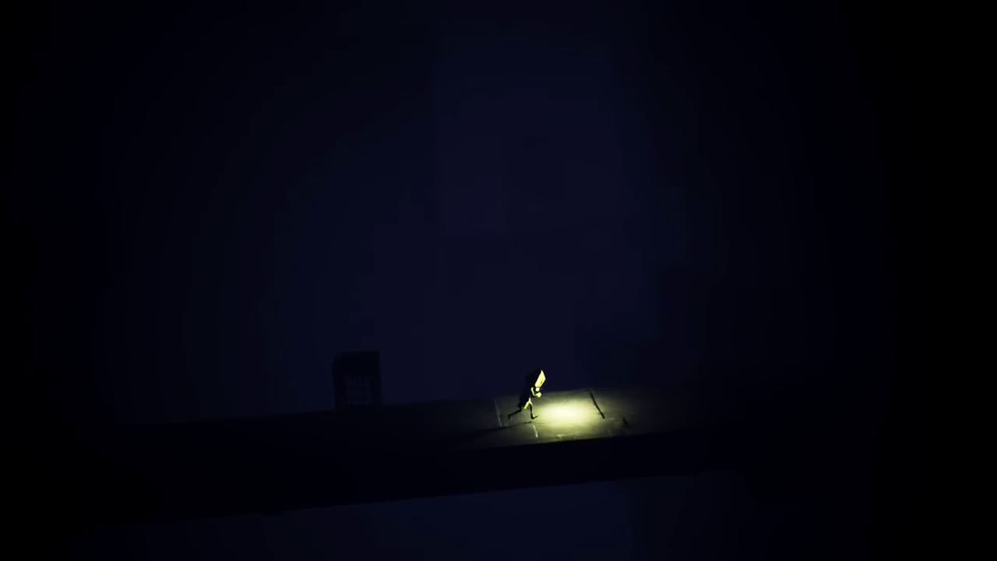
{"action": "key", "text": "d"}
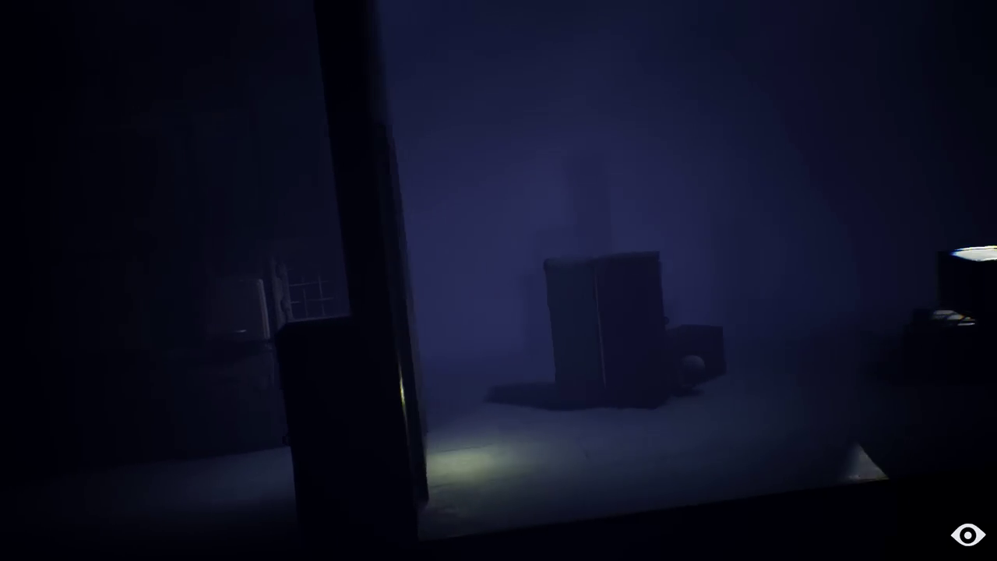
{"action": "key", "text": "d"}
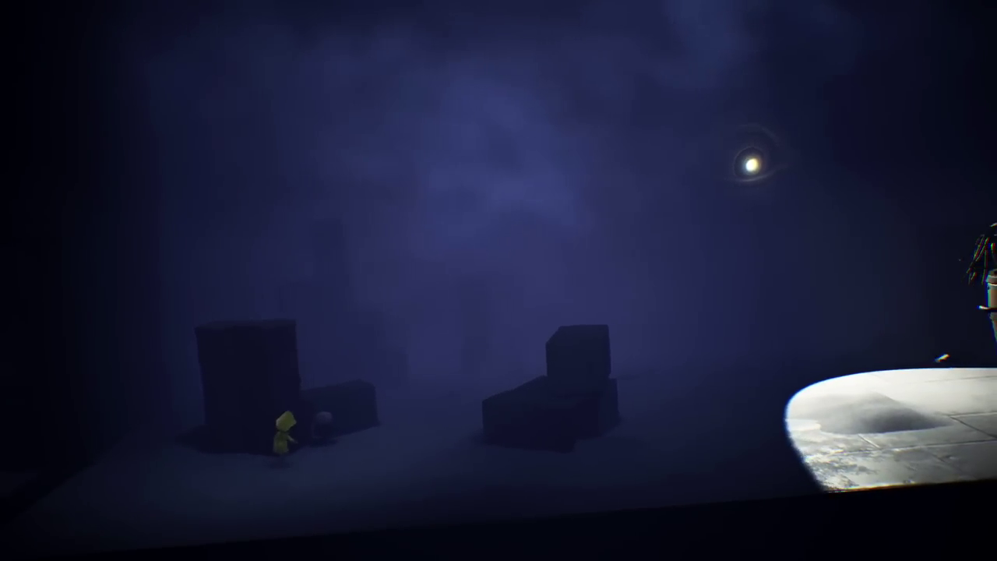
{"action": "key", "text": "d"}
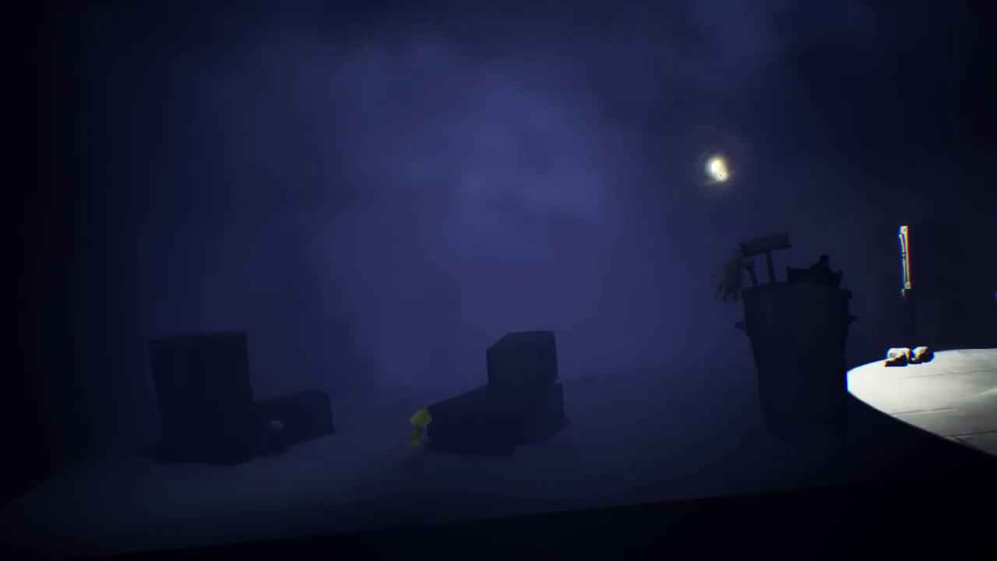
{"action": "key", "text": "d"}
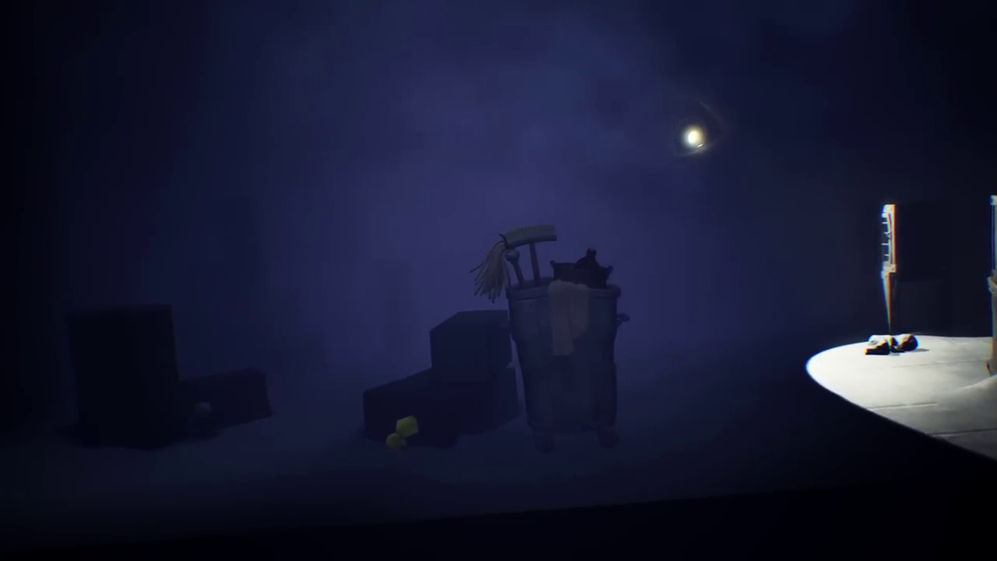
{"action": "key", "text": "d"}
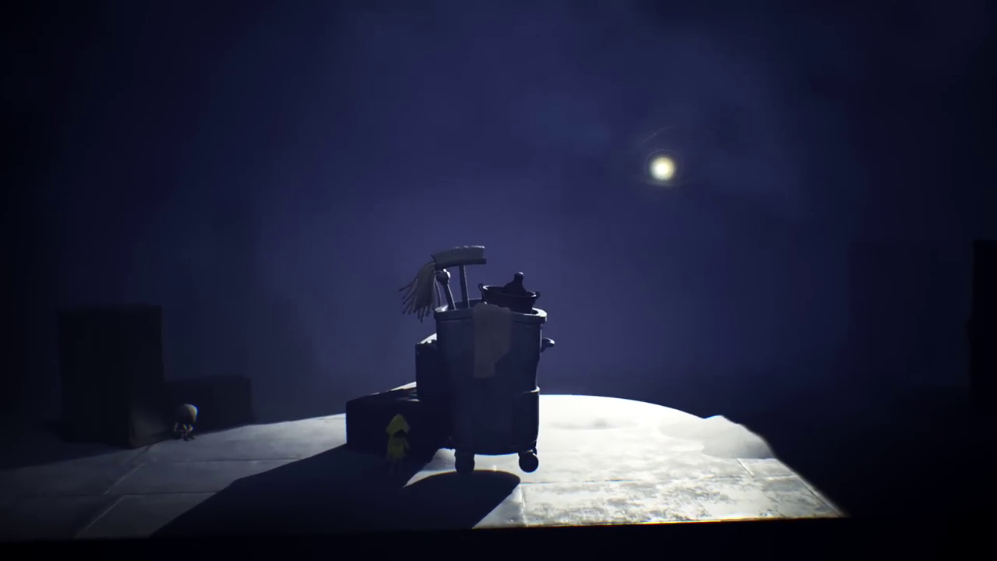
{"action": "key", "text": "d"}
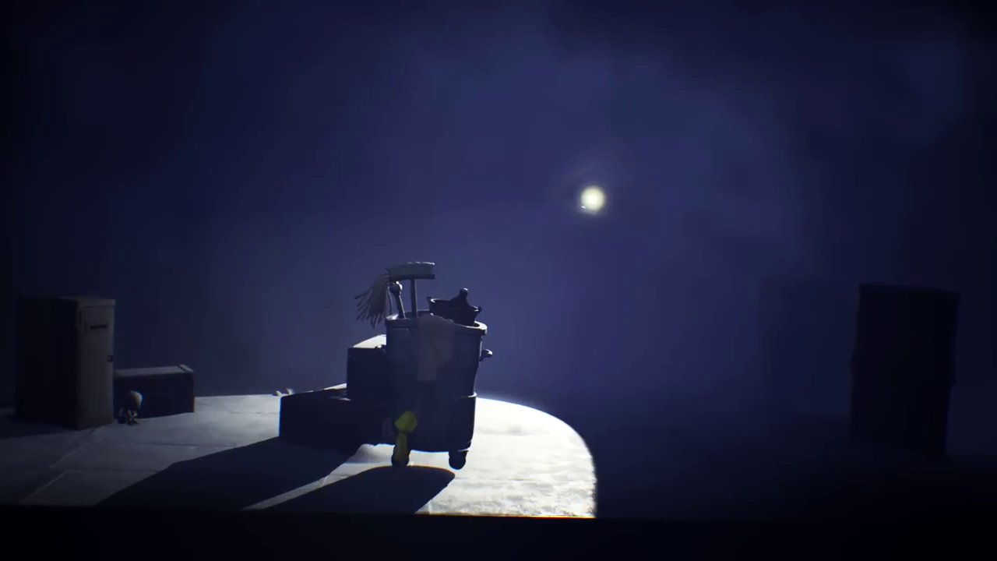
{"action": "key", "text": "d"}
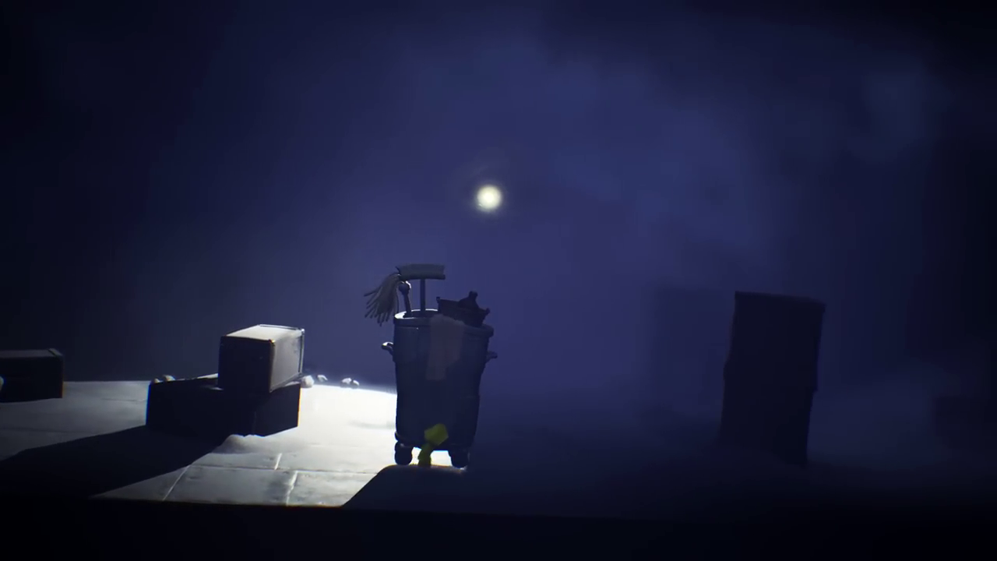
{"action": "key", "text": "d"}
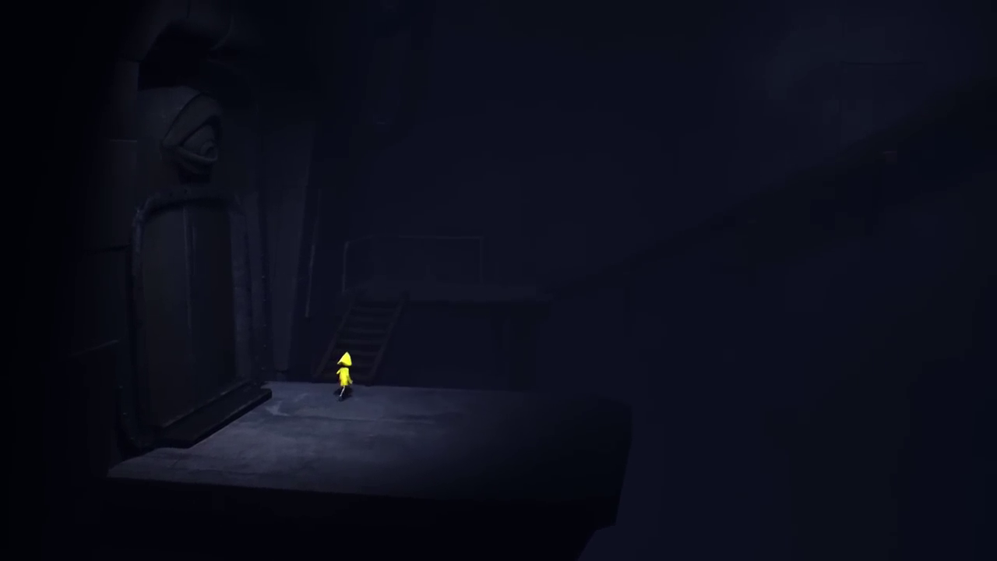
{"action": "key", "text": "w"}
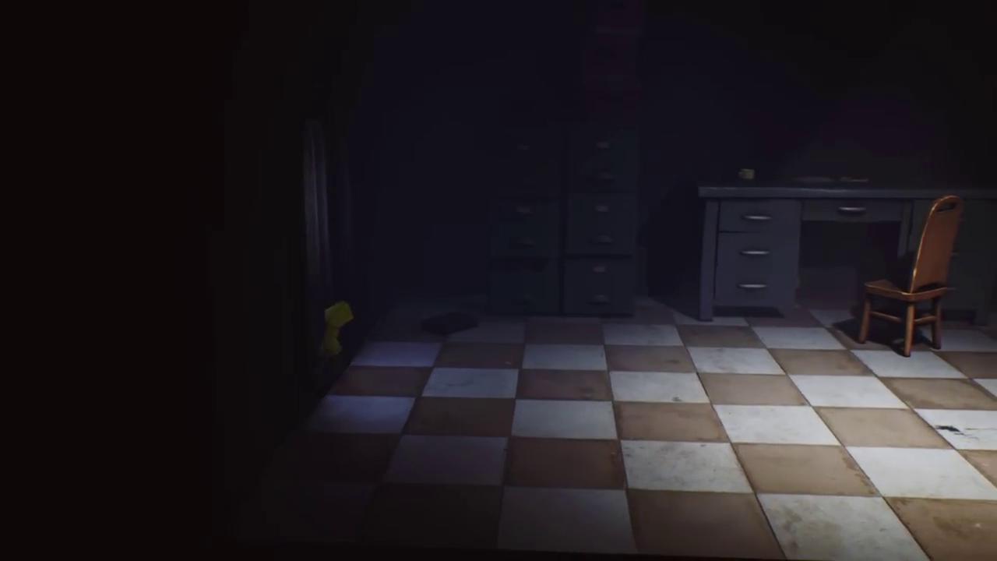
{"action": "key", "text": "d"}
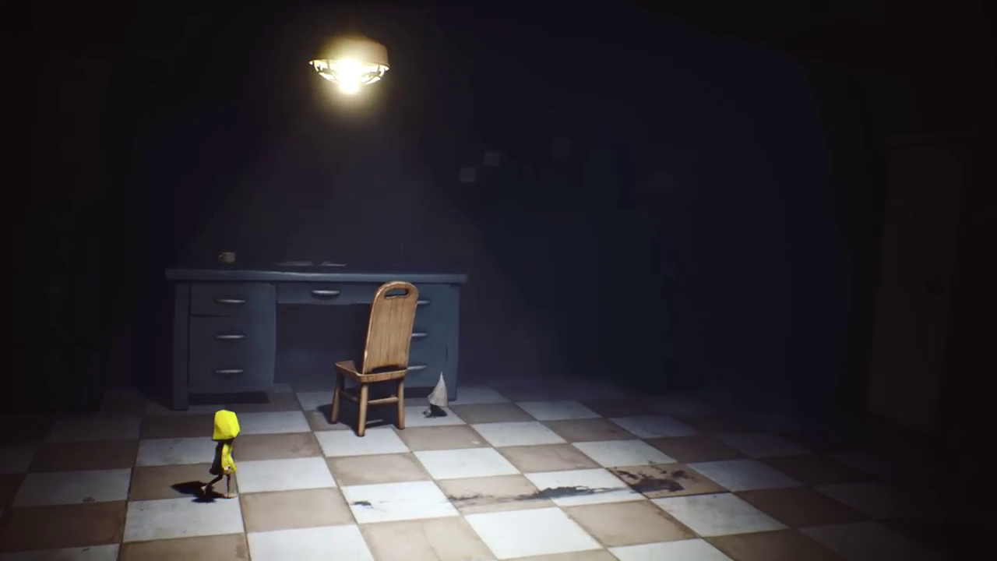
{"action": "key", "text": "d"}
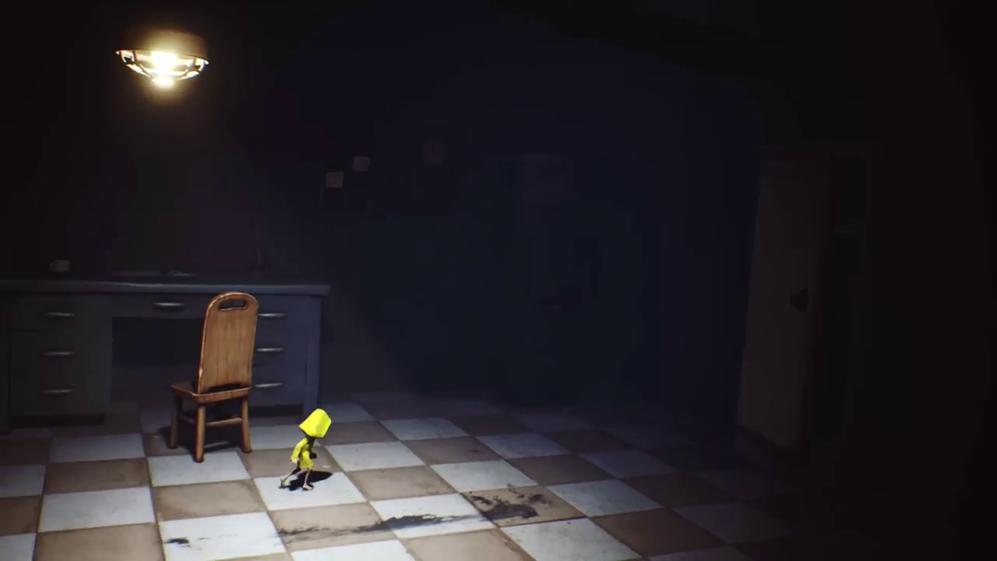
{"action": "key", "text": "d"}
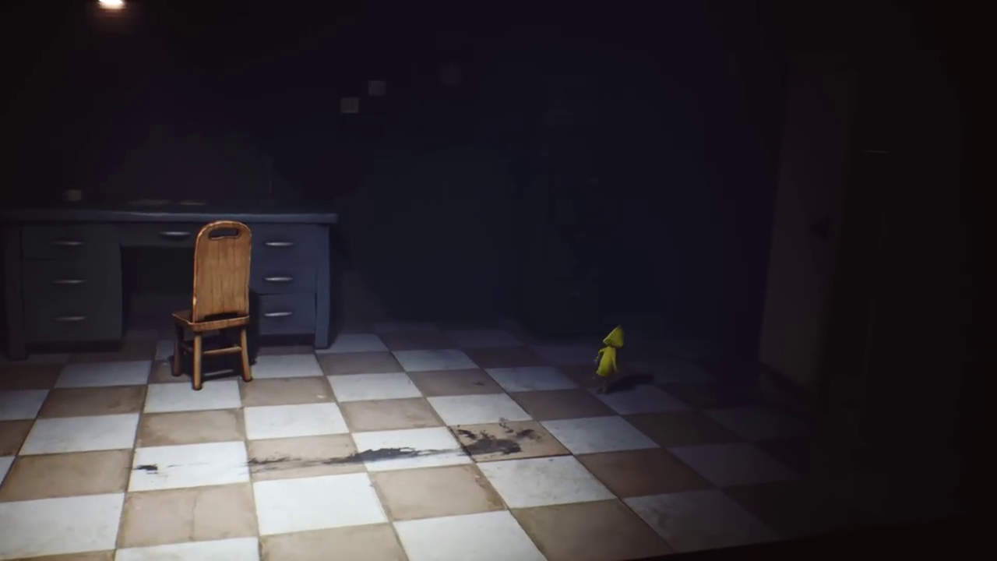
{"action": "key", "text": "d"}
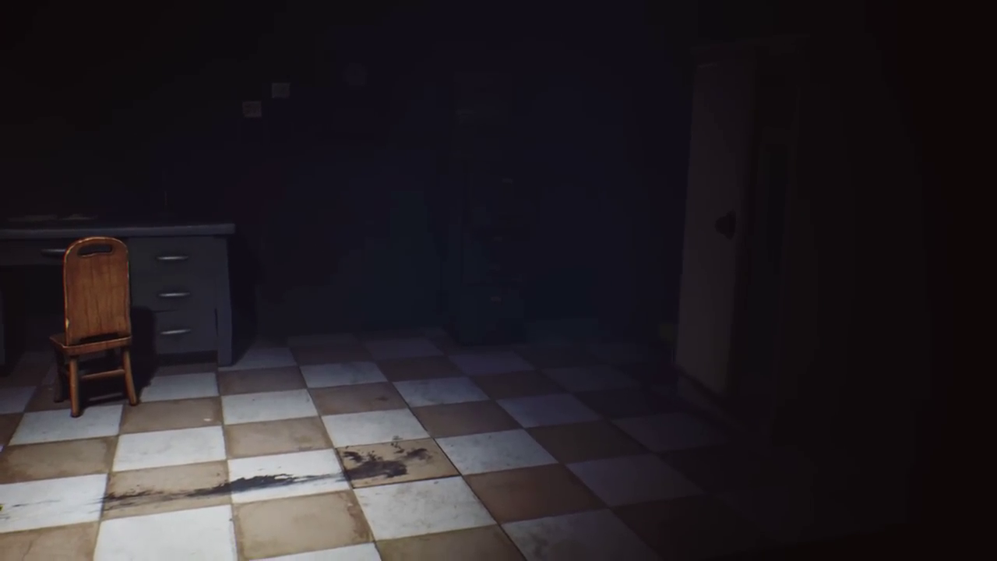
{"action": "key", "text": "d"}
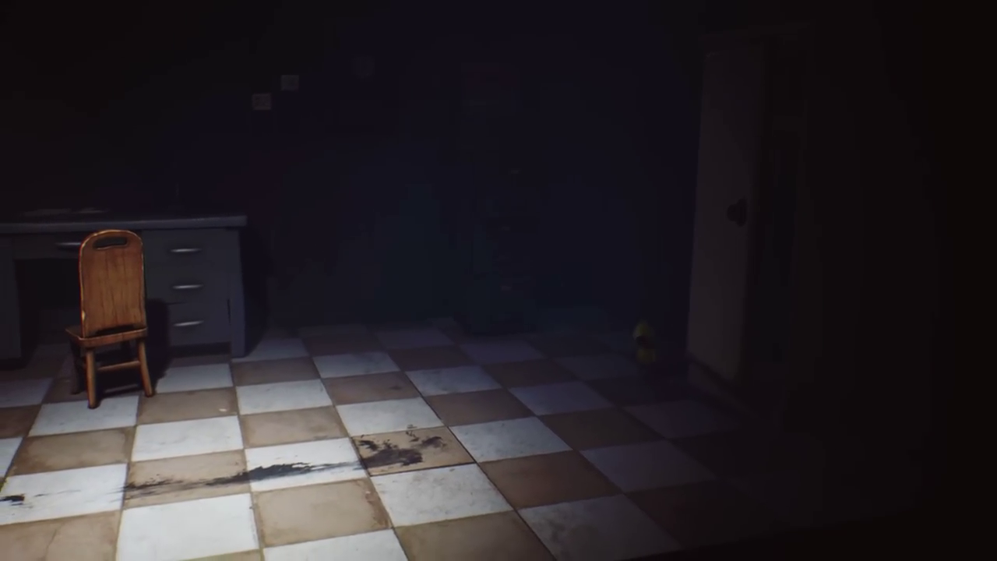
{"action": "key", "text": "w"}
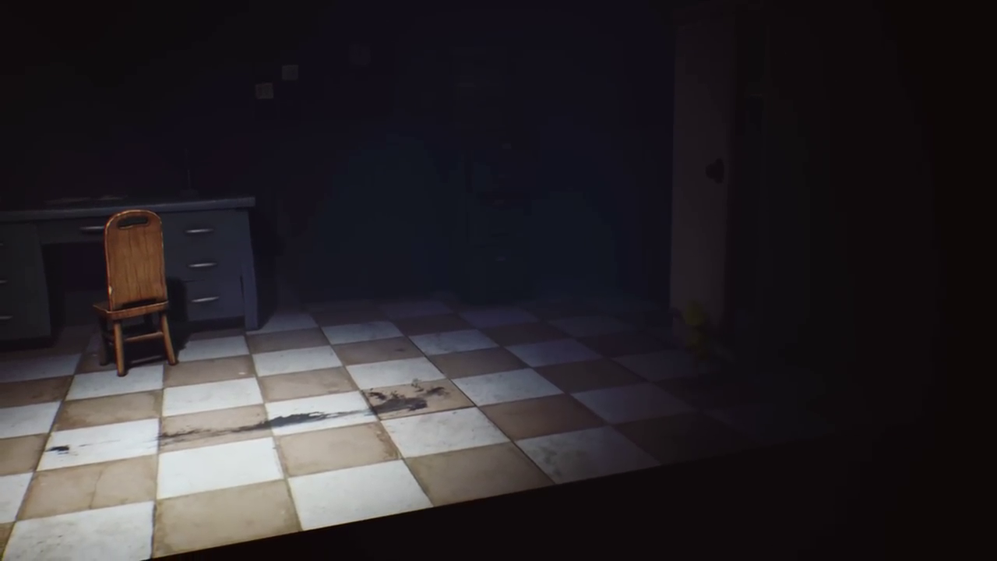
{"action": "key", "text": "a"}
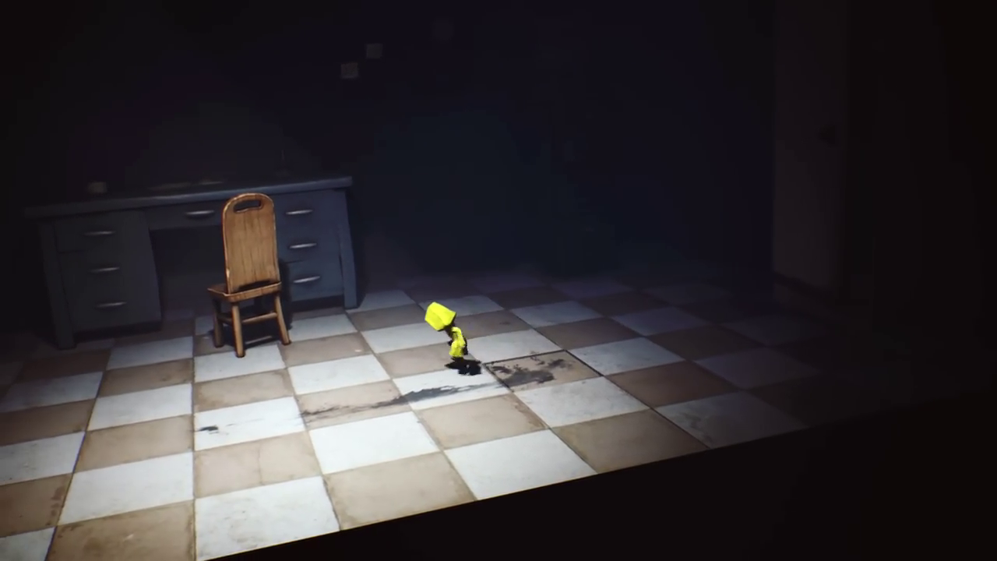
{"action": "key", "text": "a"}
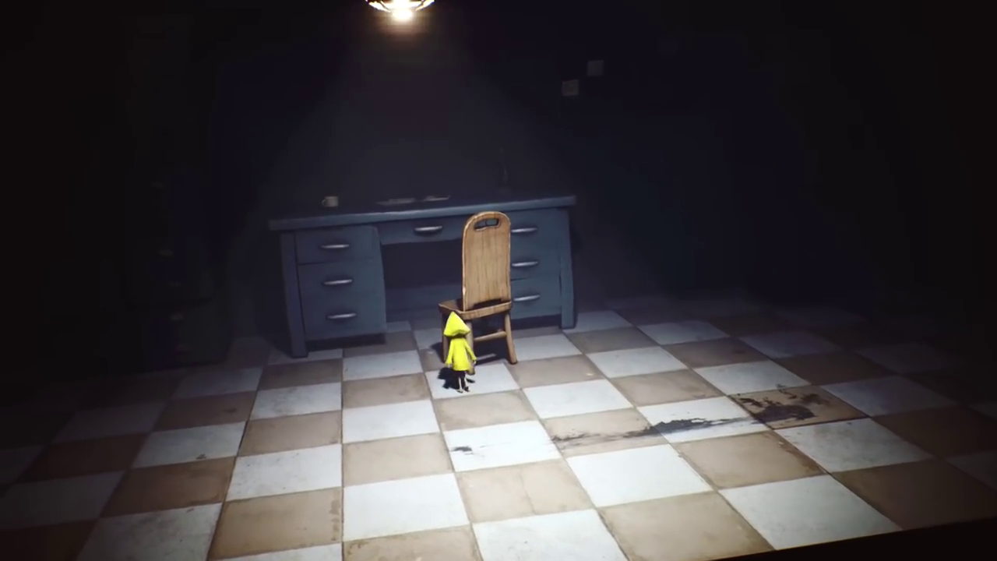
{"action": "key", "text": "d"}
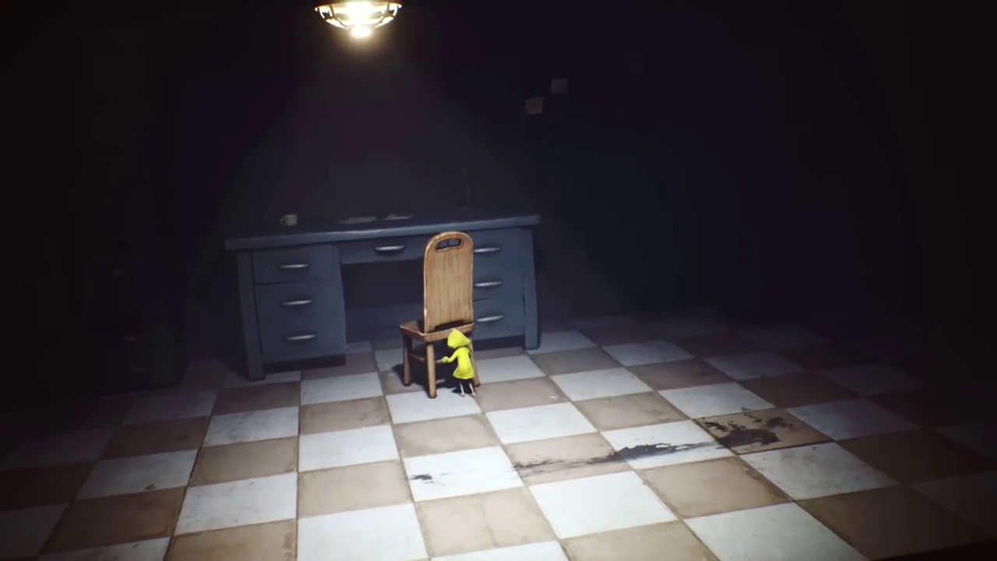
{"action": "key", "text": "s"}
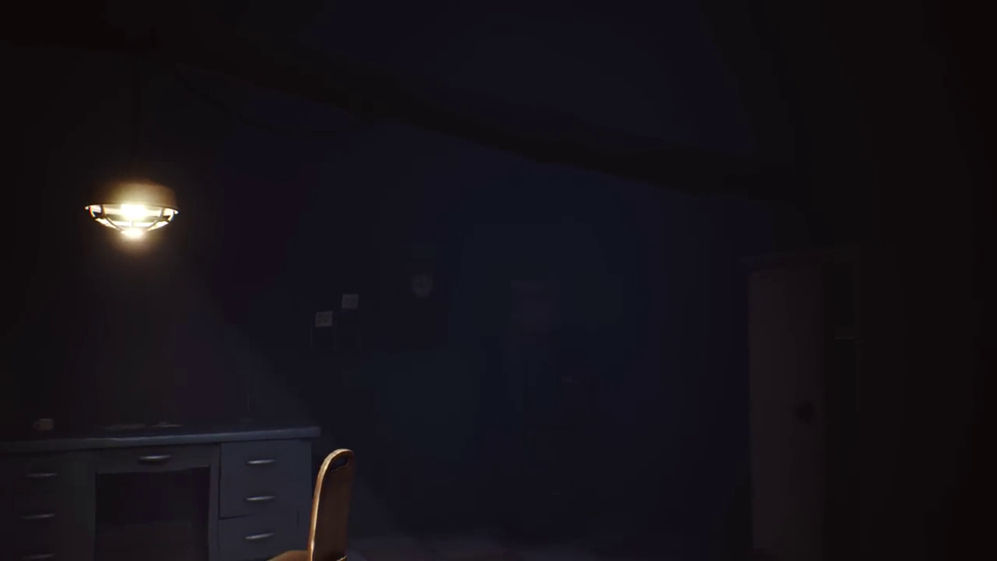
{"action": "key", "text": "d"}
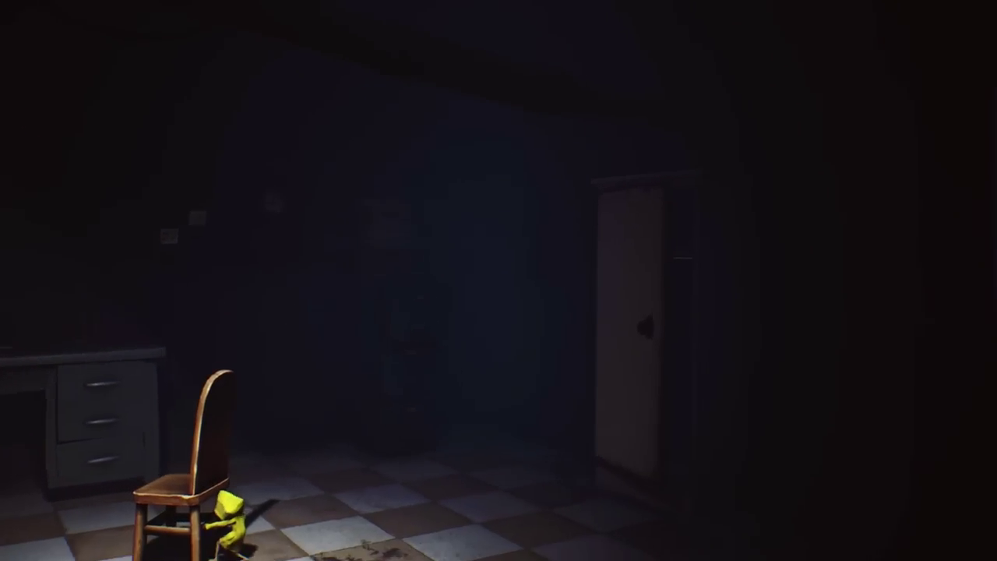
{"action": "key", "text": "d"}
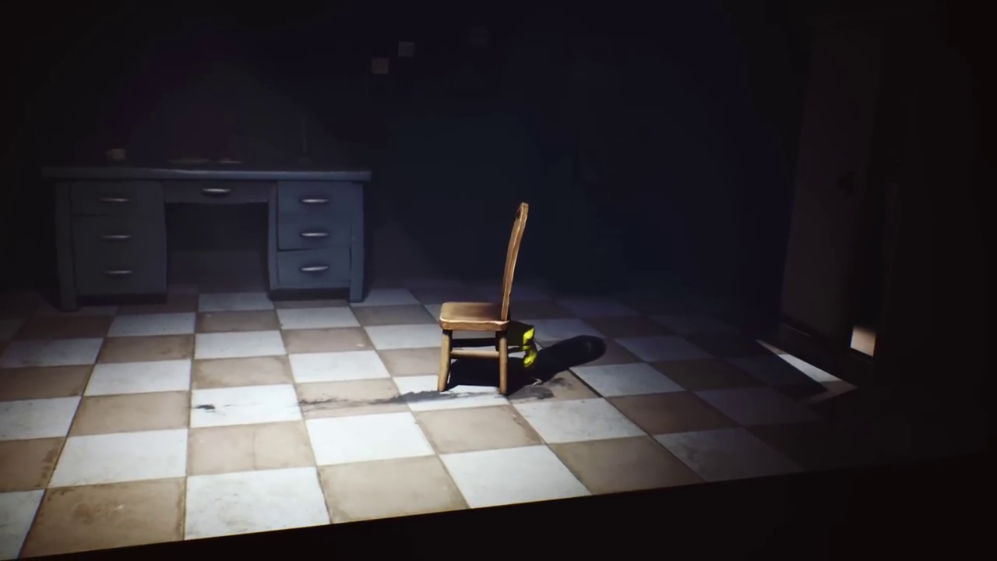
{"action": "key", "text": "d"}
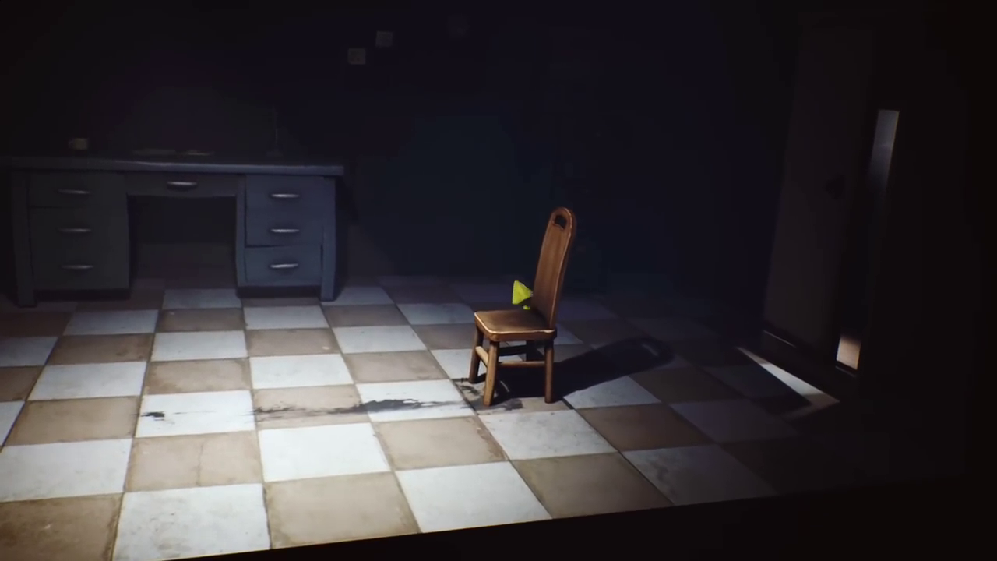
{"action": "key", "text": "d"}
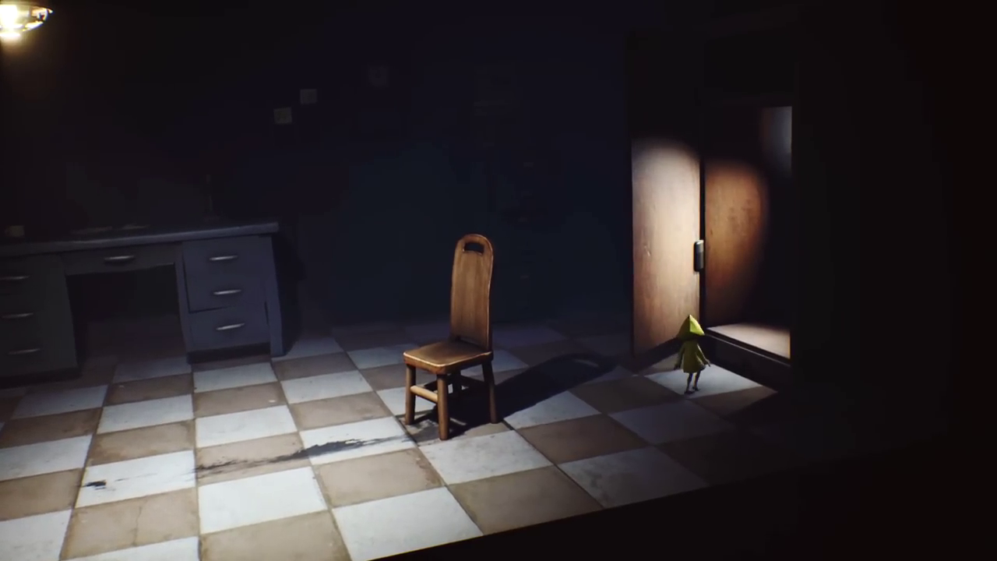
{"action": "key", "text": "d"}
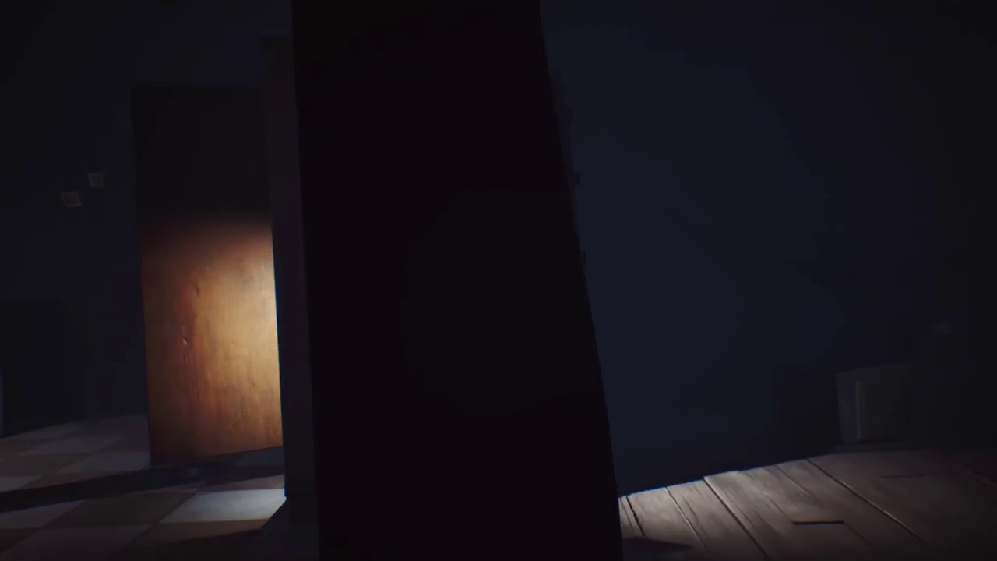
{"action": "key", "text": "d"}
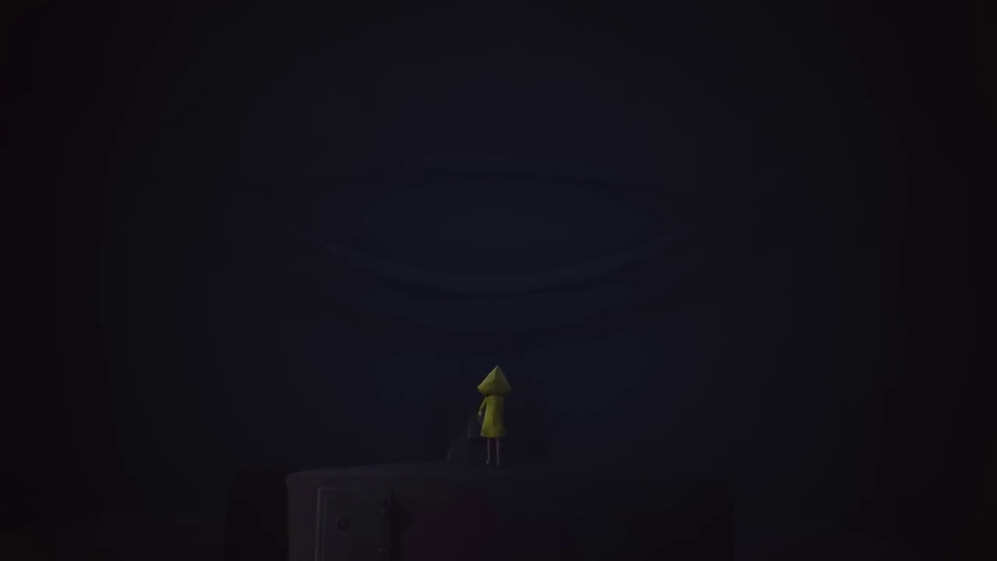
{"action": "key", "text": "w"}
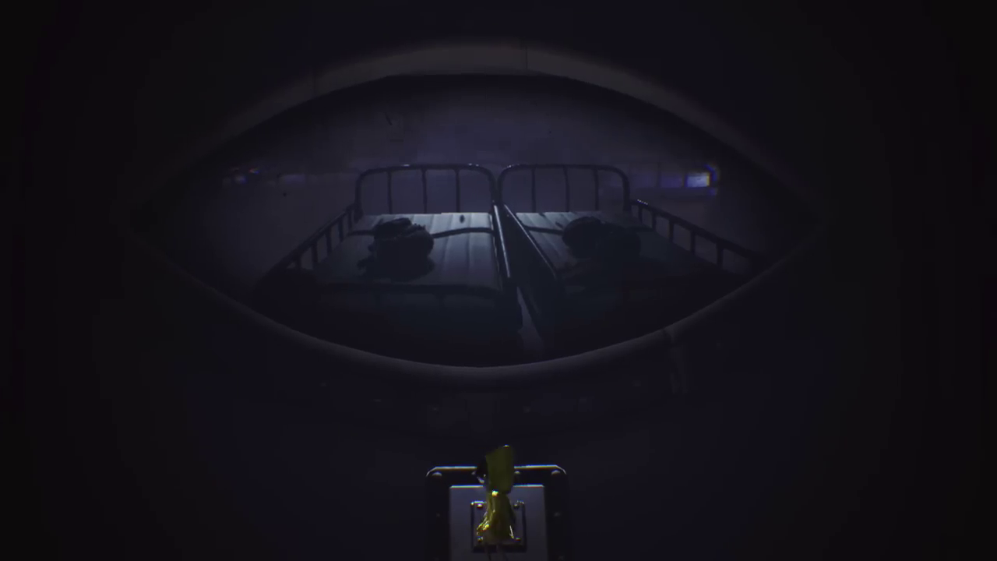
{"action": "key", "text": "s"}
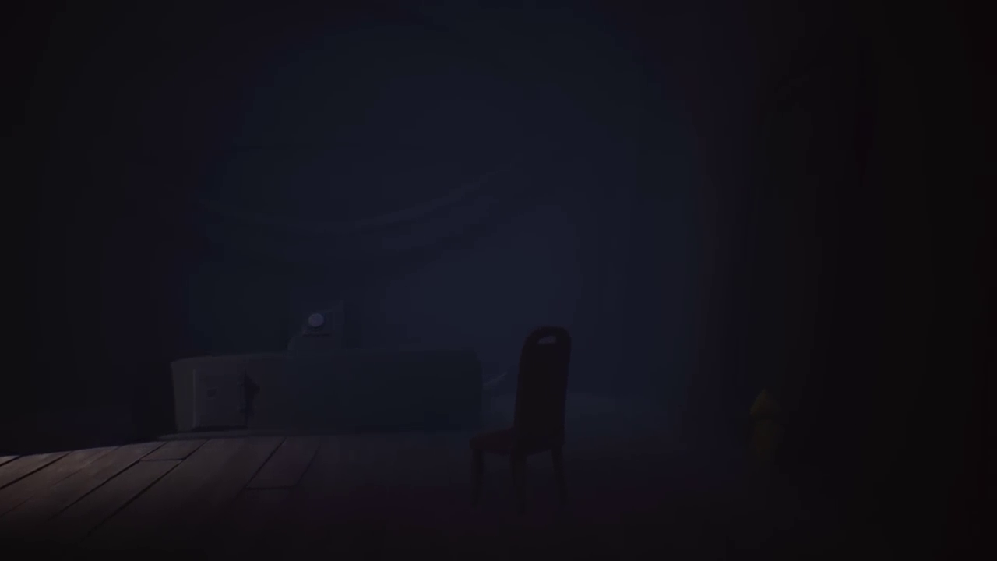
{"action": "key", "text": "s"}
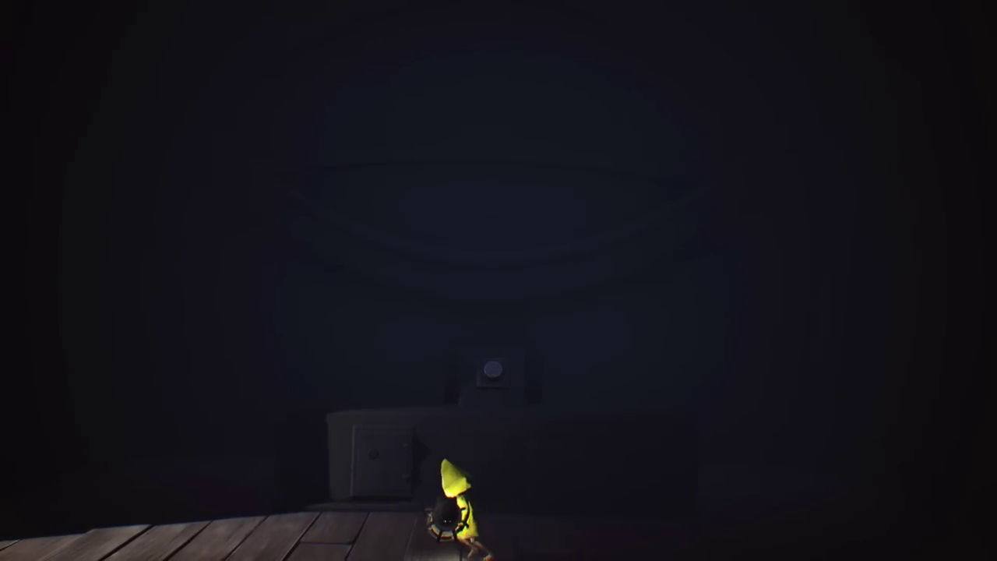
{"action": "key", "text": "a"}
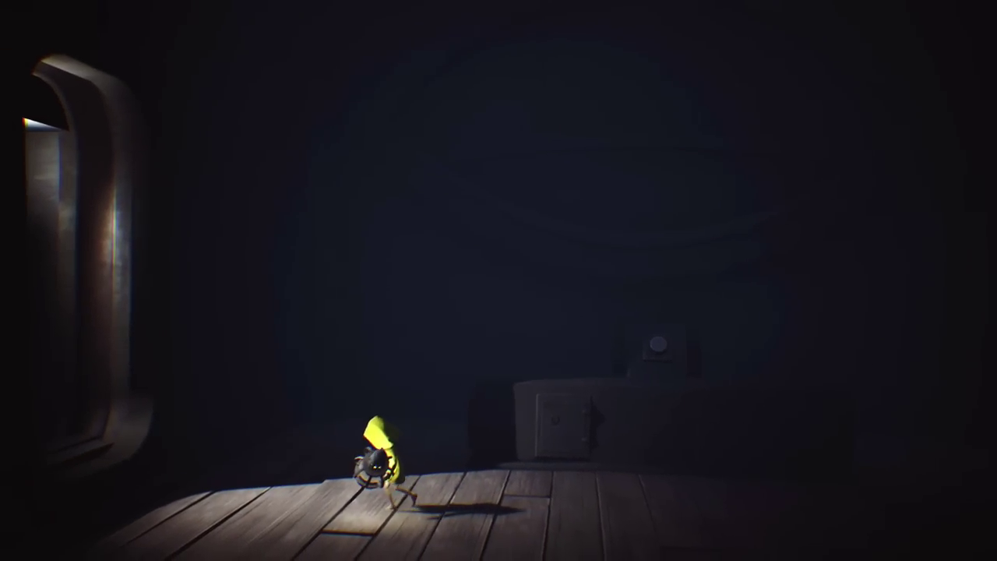
{"action": "key", "text": "a"}
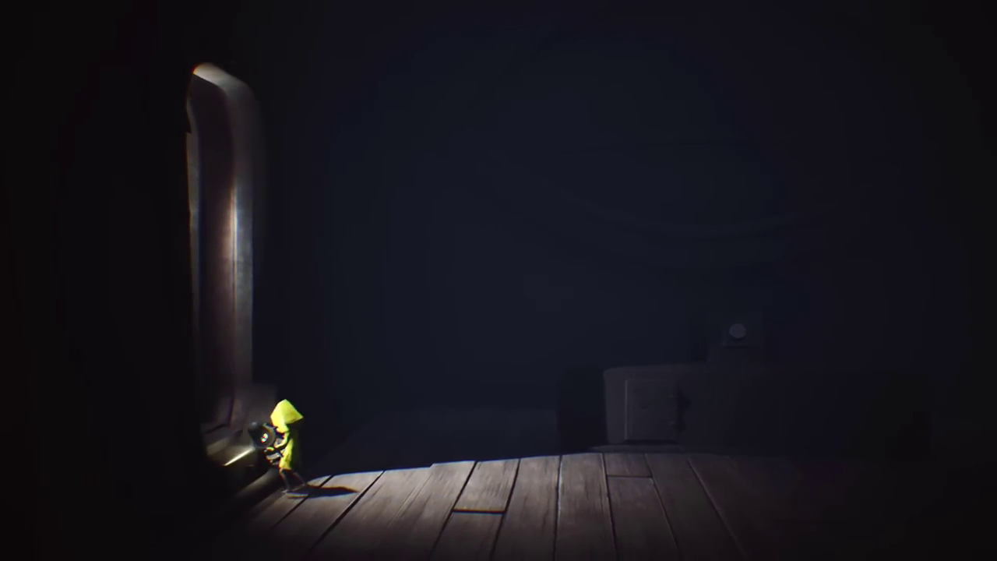
{"action": "key", "text": "a"}
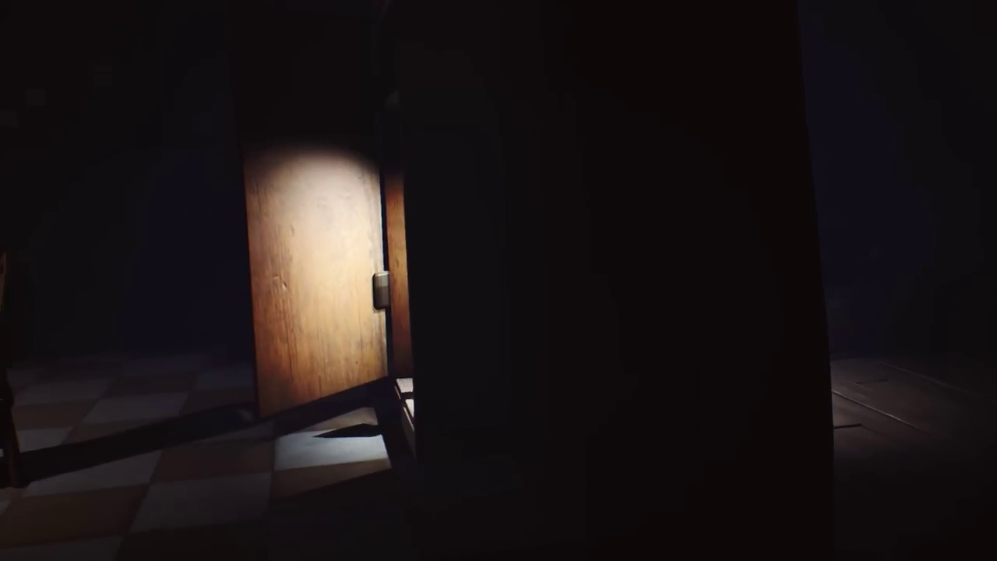
{"action": "key", "text": "a"}
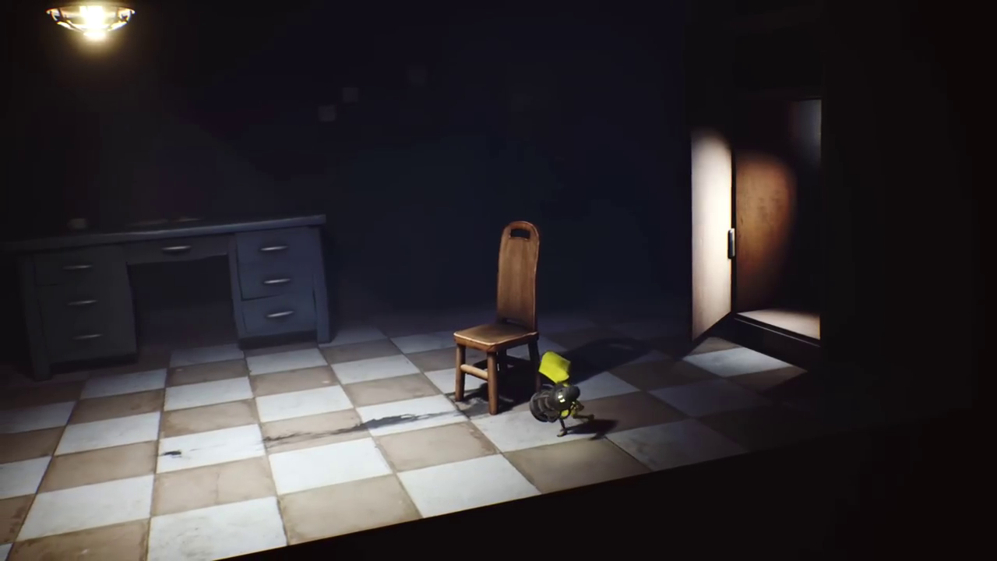
{"action": "key", "text": "a"}
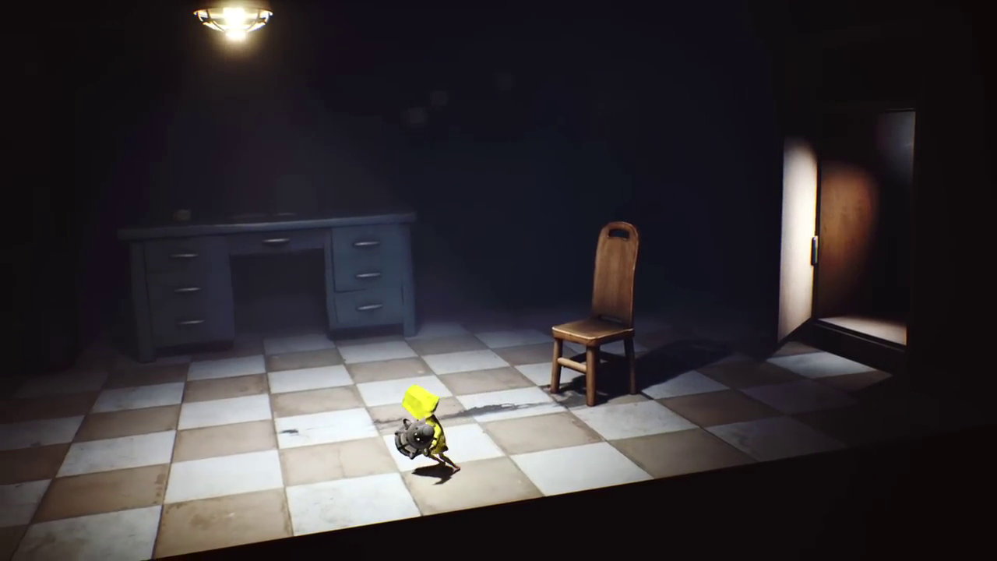
{"action": "key", "text": "a"}
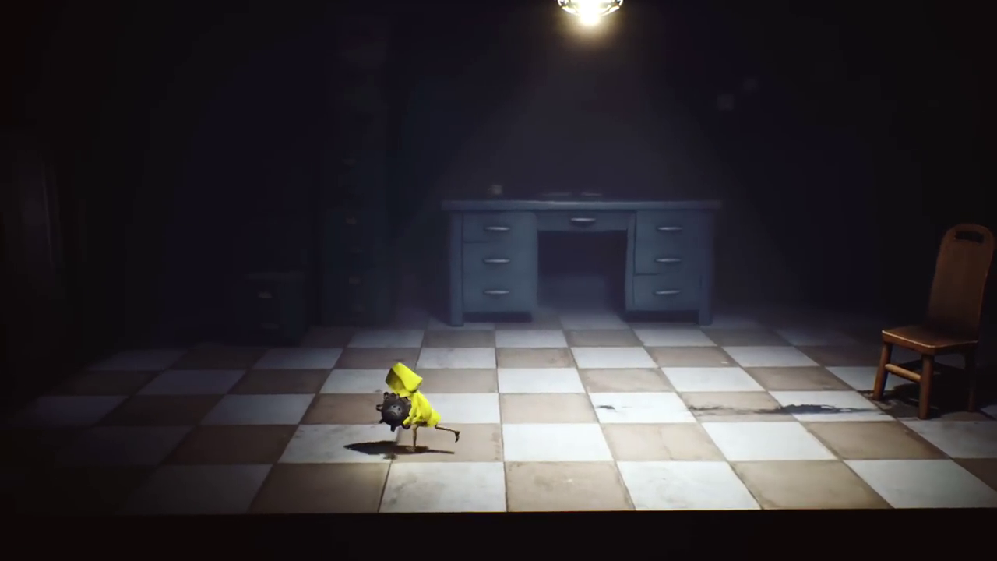
{"action": "key", "text": "a"}
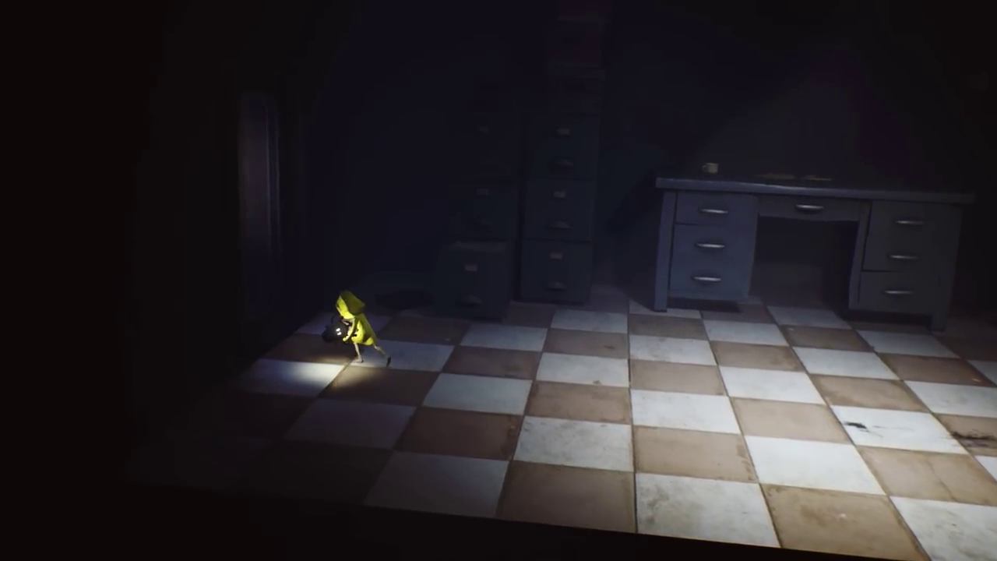
{"action": "key", "text": "a"}
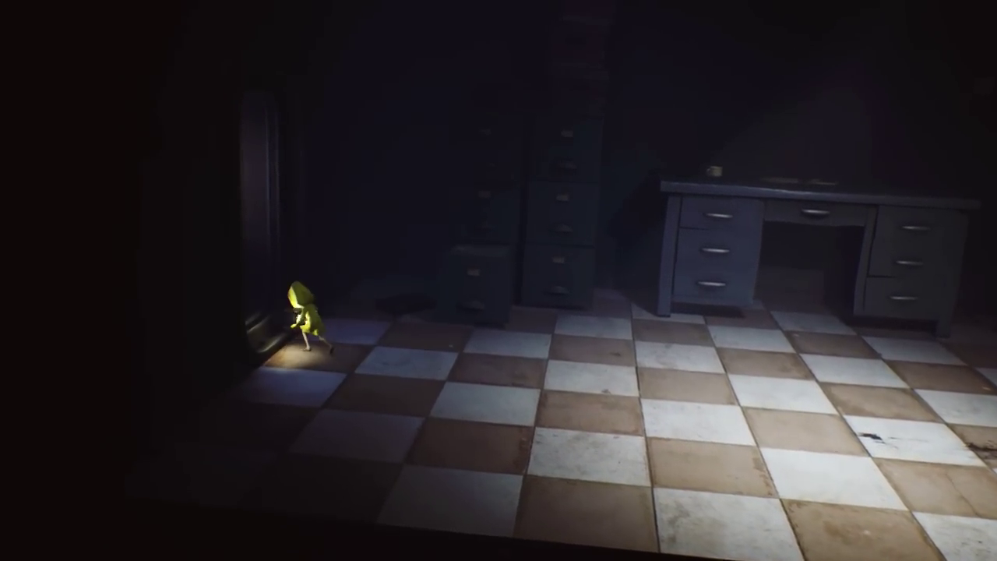
{"action": "key", "text": "a"}
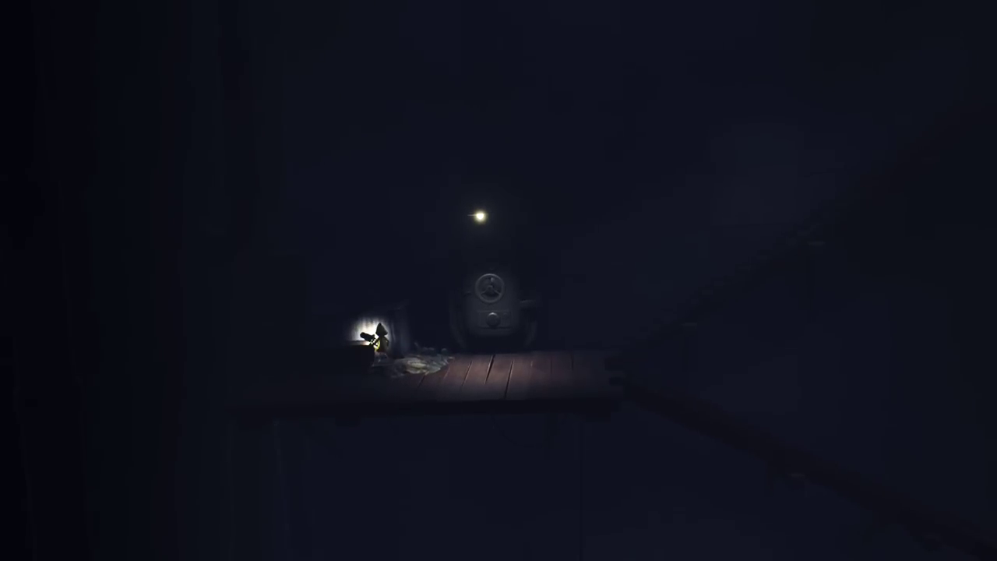
{"action": "key", "text": "d"}
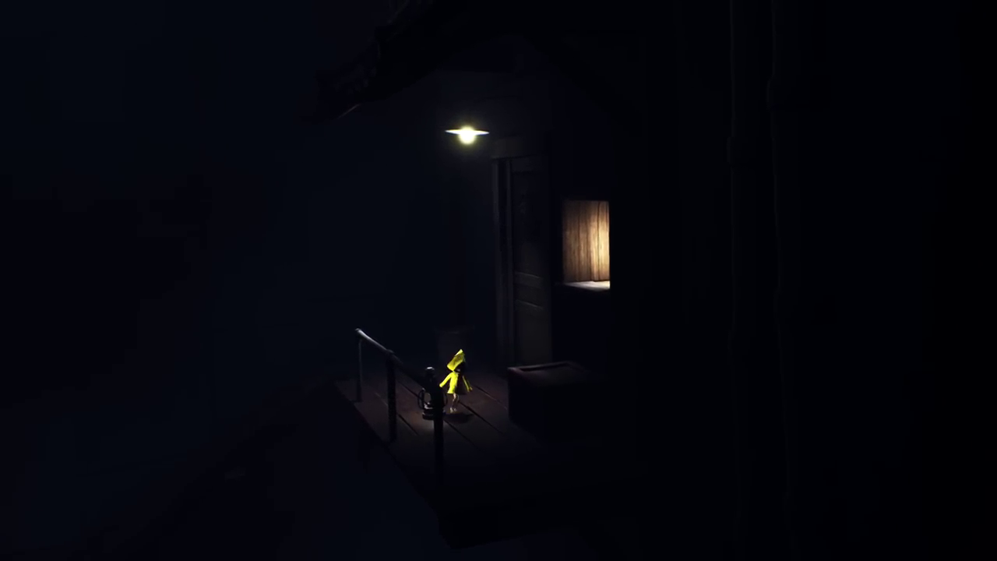
{"action": "key", "text": "w"}
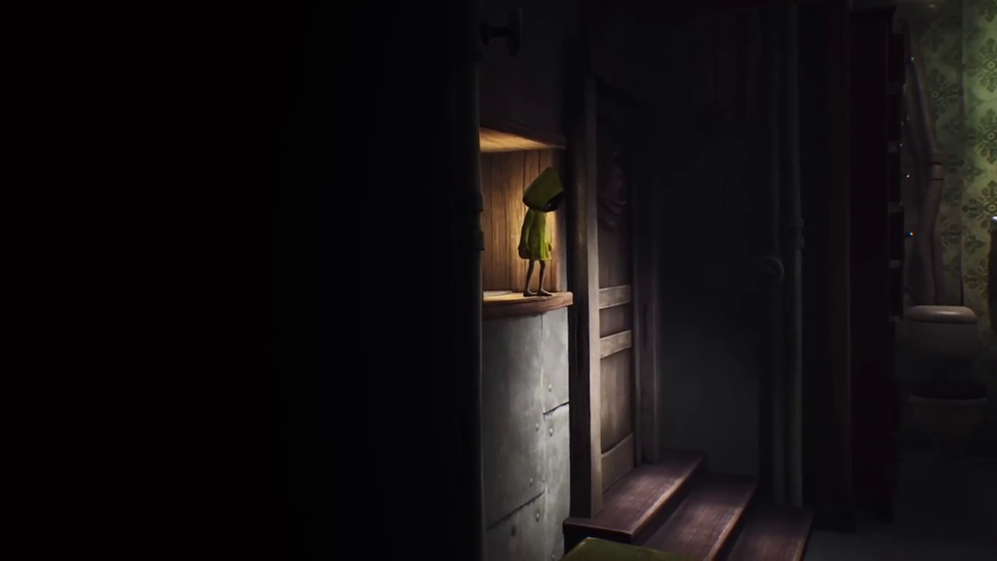
{"action": "key", "text": "d"}
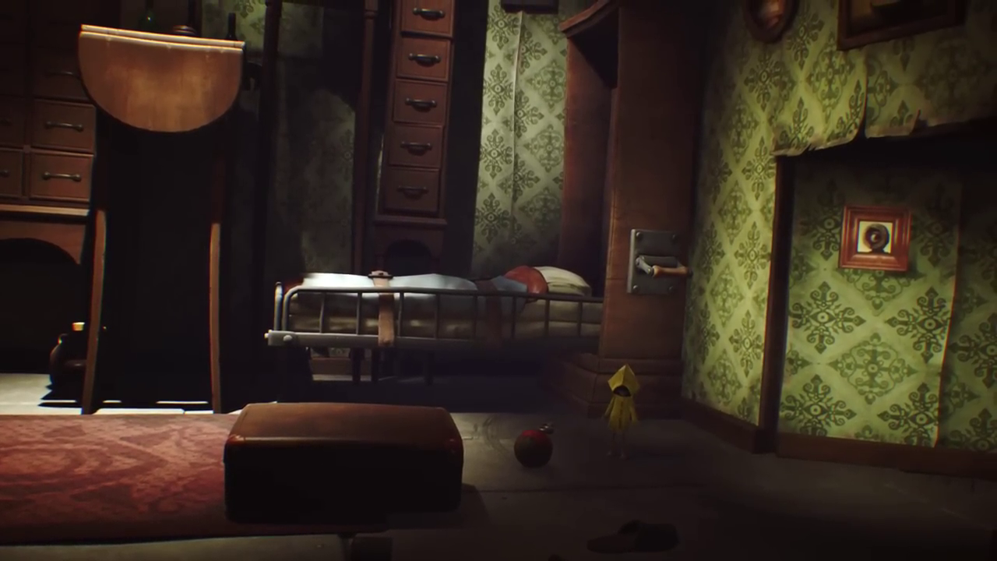
{"action": "key", "text": "Left"}
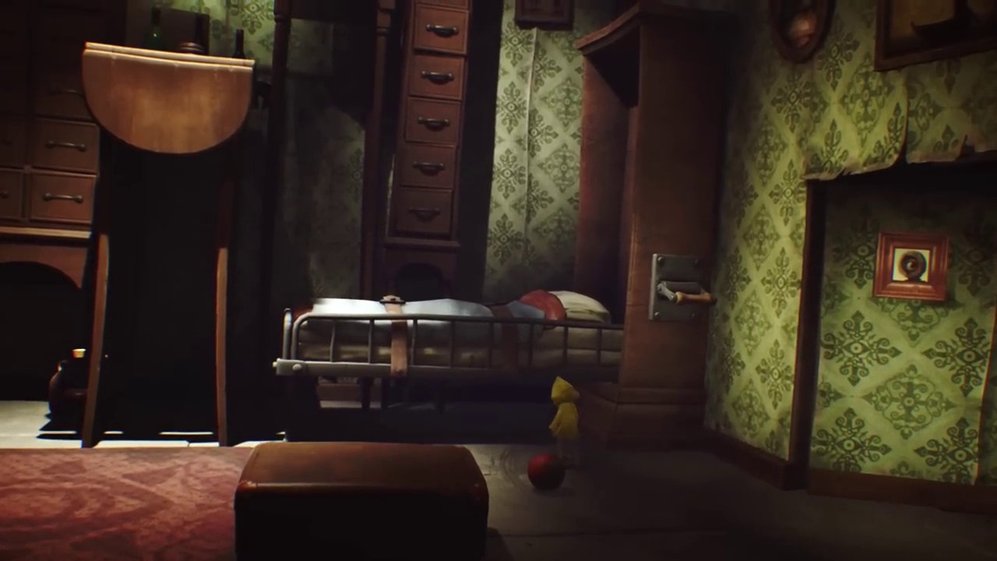
{"action": "key", "text": "ctrl"}
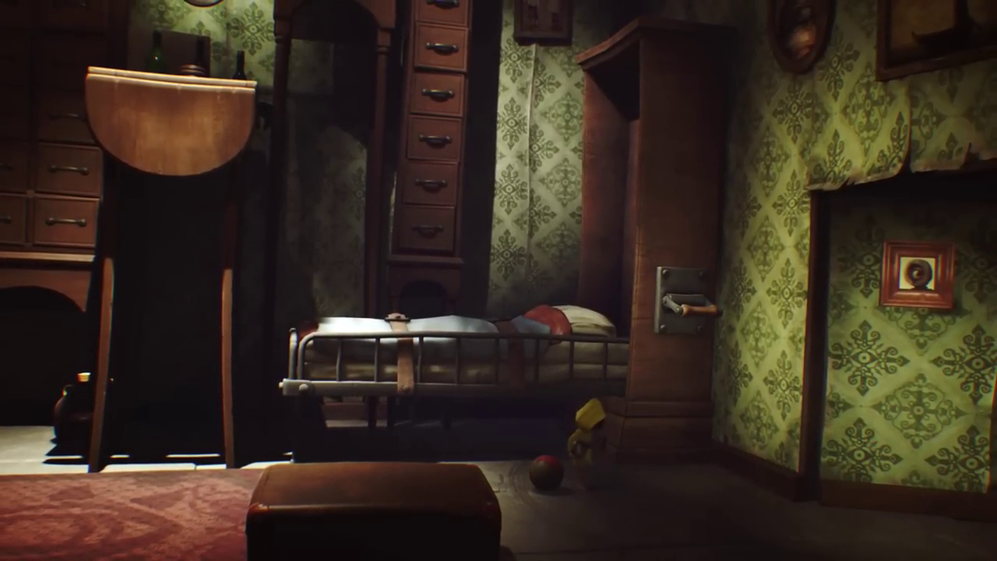
{"action": "key", "text": "Right"}
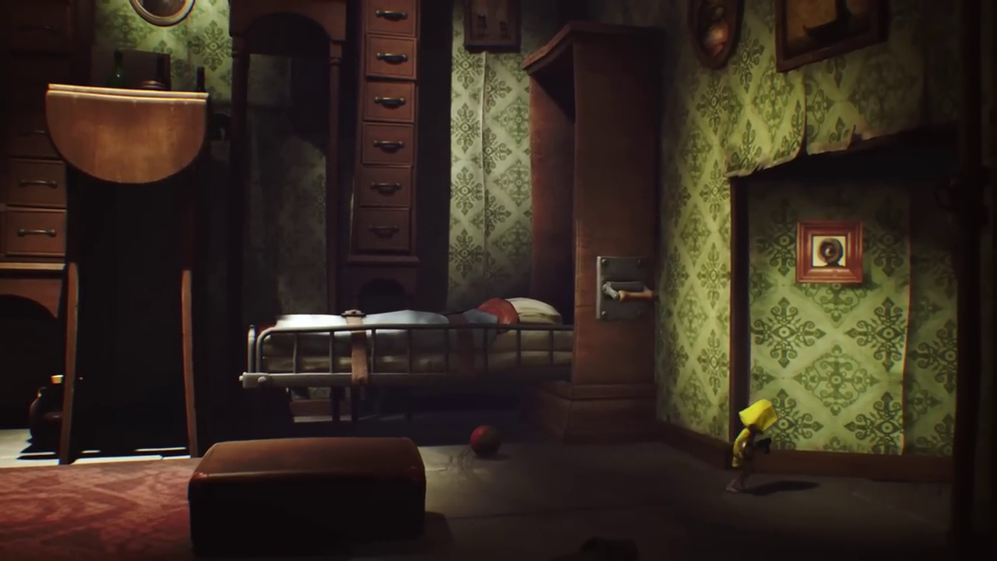
{"action": "key", "text": "Right"}
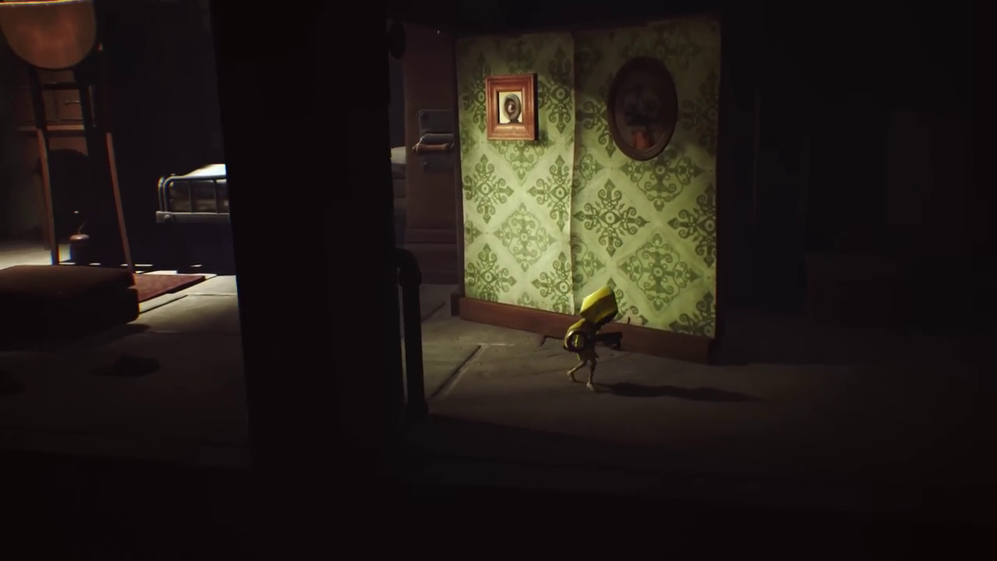
{"action": "key", "text": "Right"}
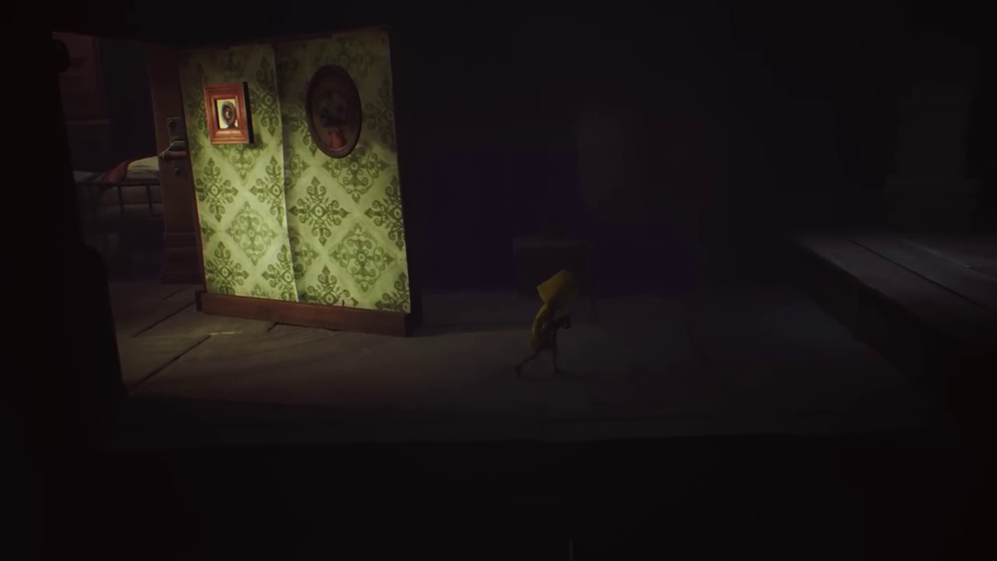
{"action": "key", "text": "Right"}
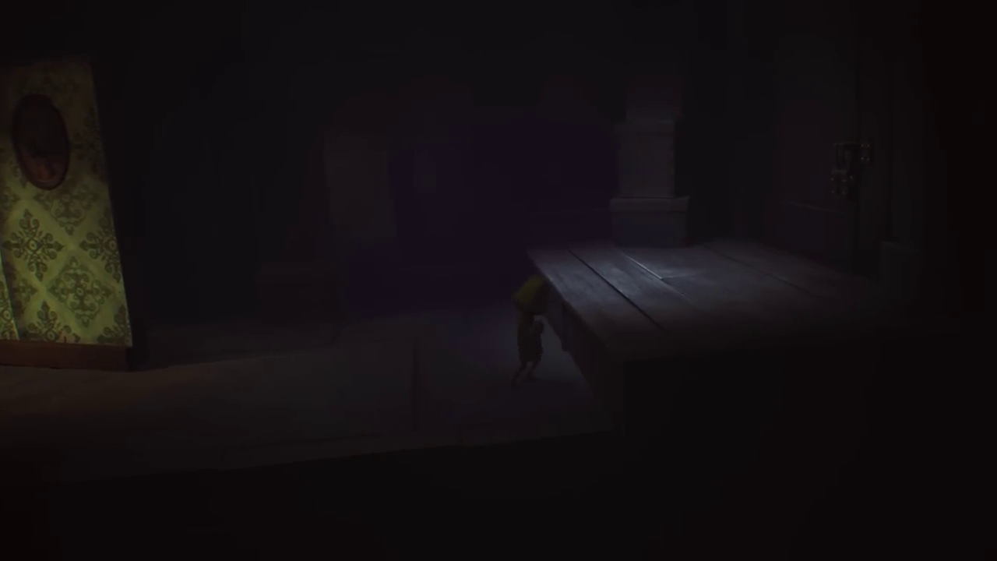
{"action": "key", "text": "space"}
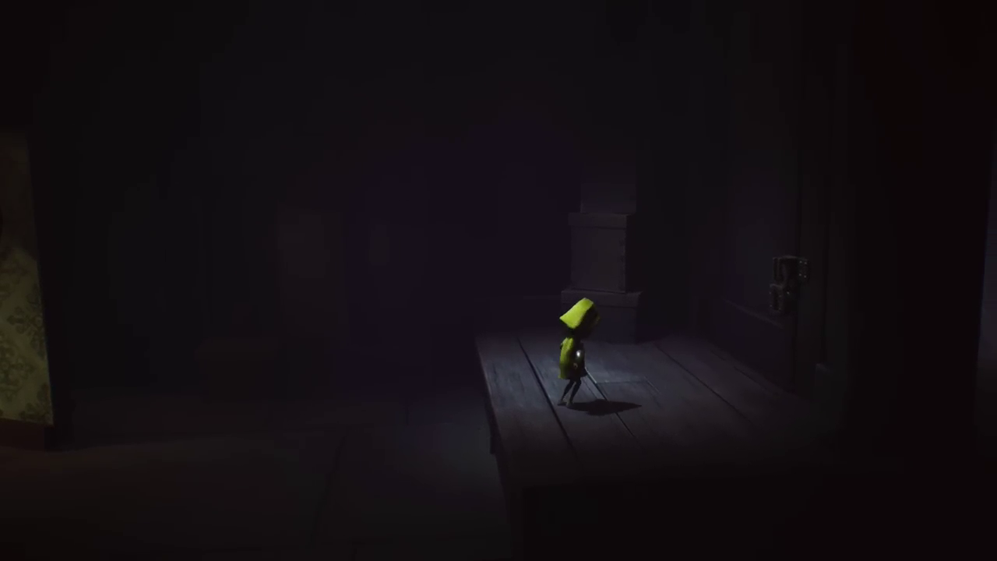
{"action": "key", "text": "Right"}
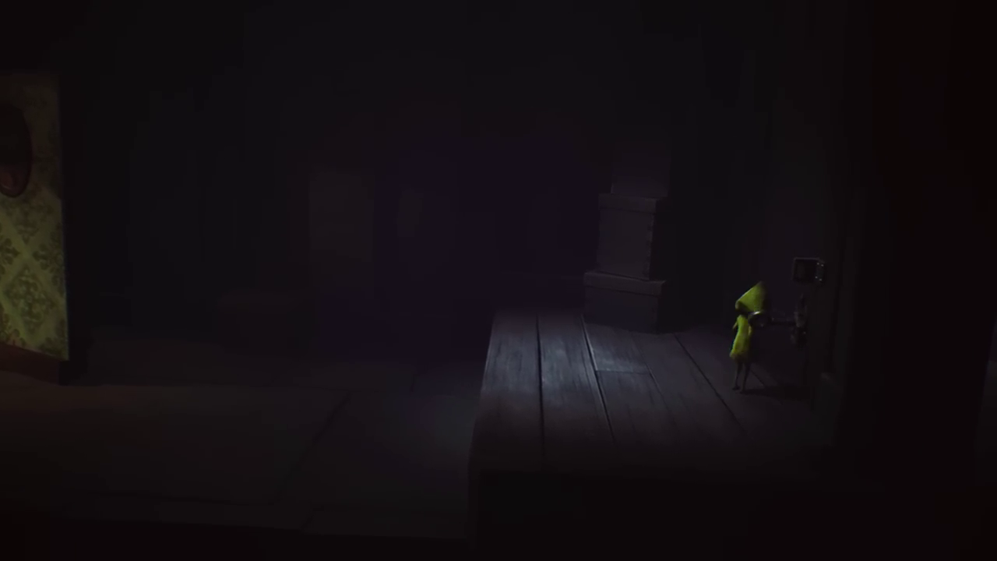
{"action": "key", "text": "Left"}
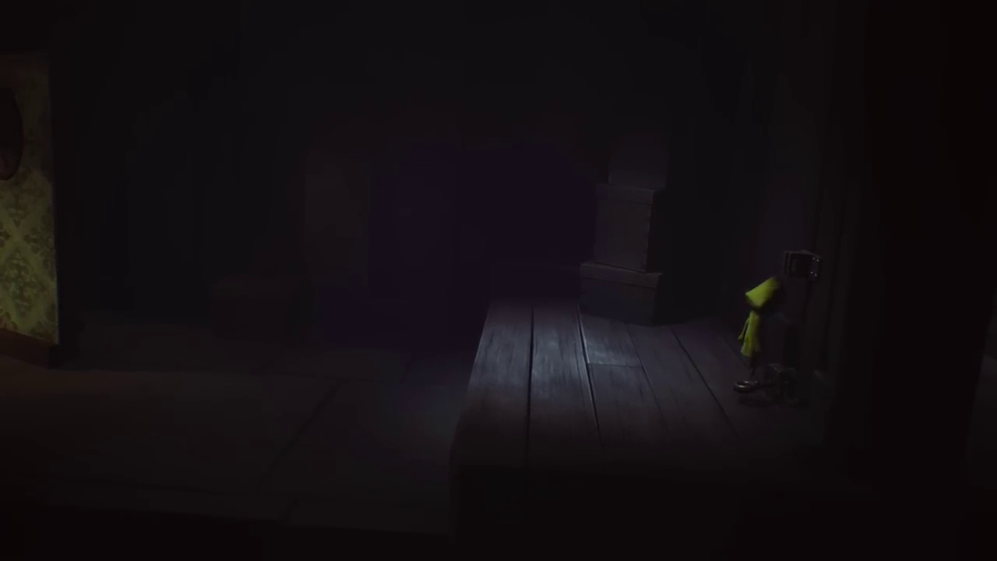
{"action": "key", "text": "space"}
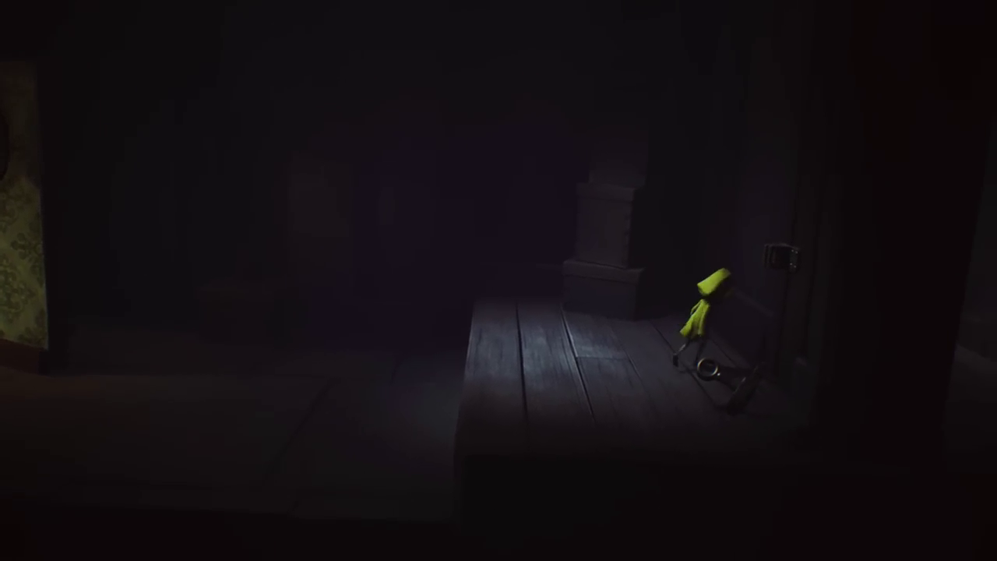
{"action": "key", "text": "Right"}
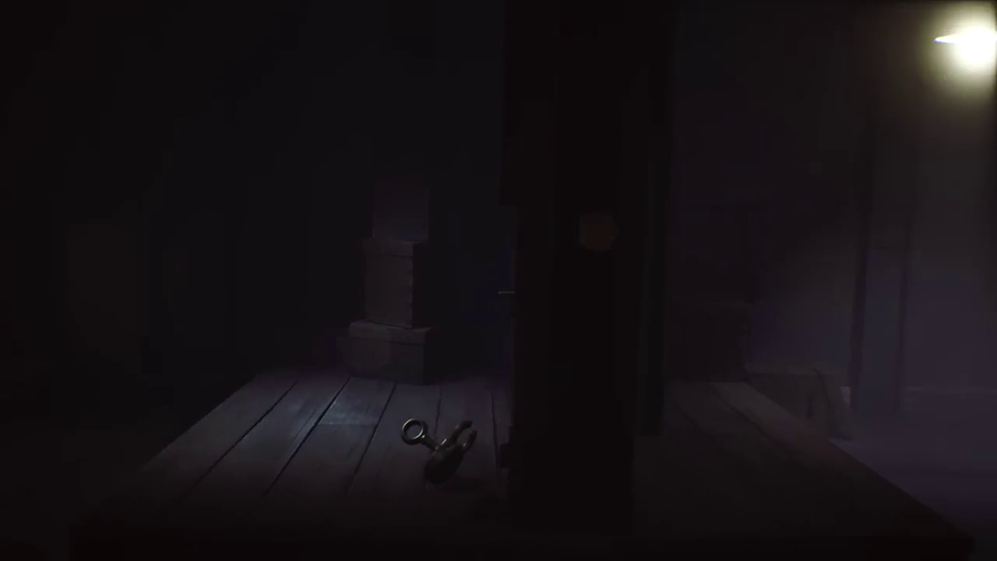
{"action": "key", "text": "Right"}
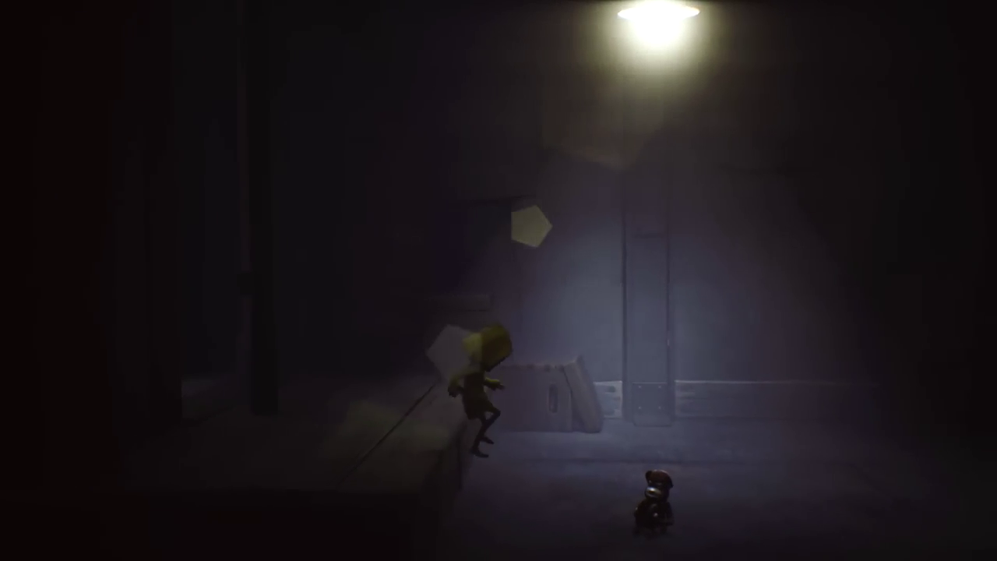
{"action": "key", "text": "Right"}
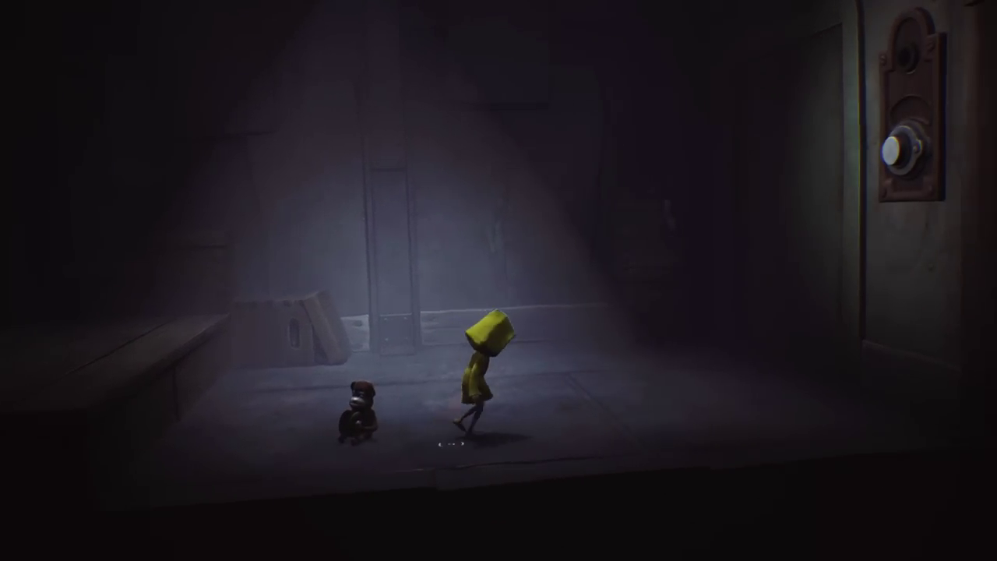
{"action": "key", "text": "Left"}
{"action": "key", "text": "ctrl"}
{"action": "key", "text": "Right"}
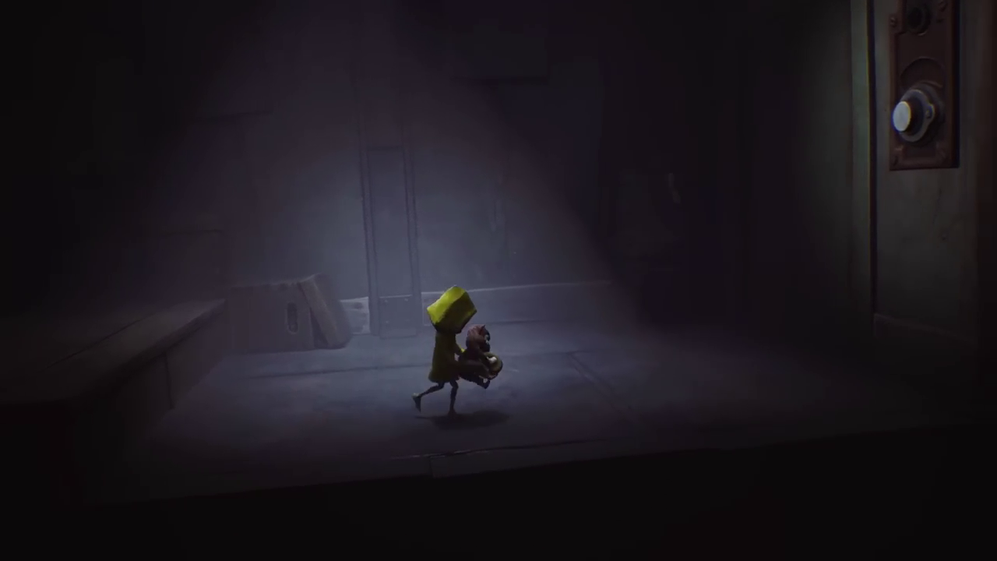
{"action": "key", "text": "Right"}
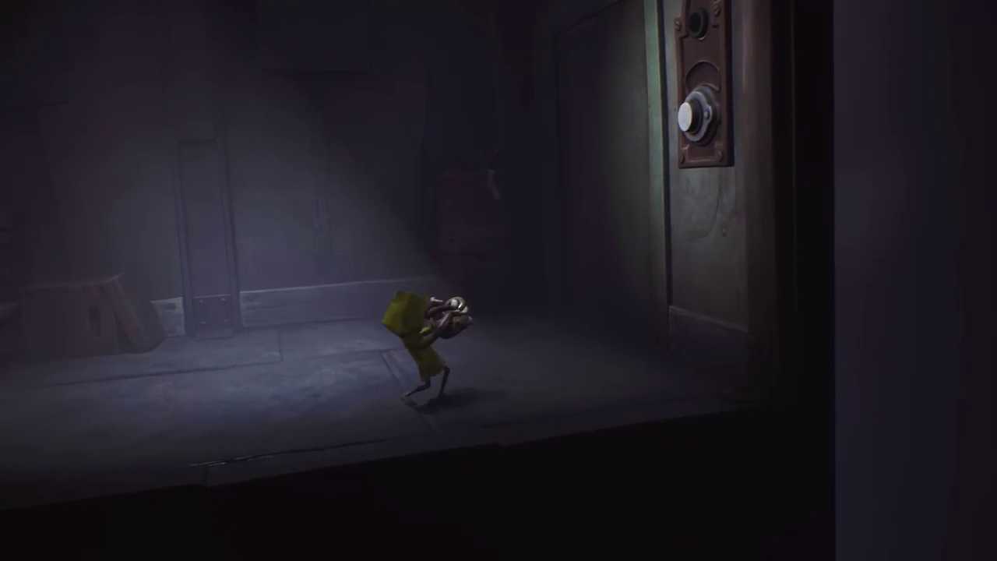
{"action": "key", "text": "Right"}
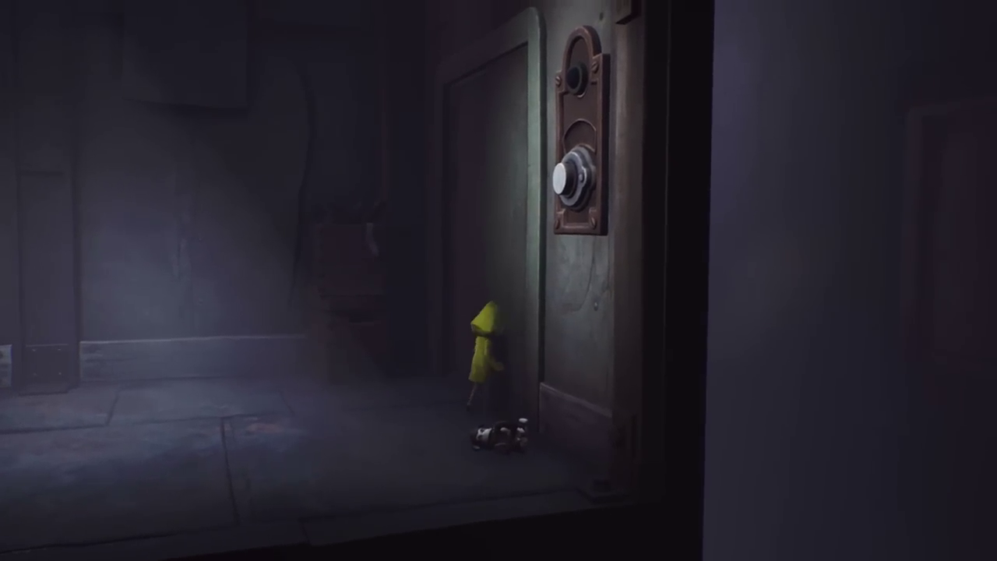
{"action": "key", "text": "Left"}
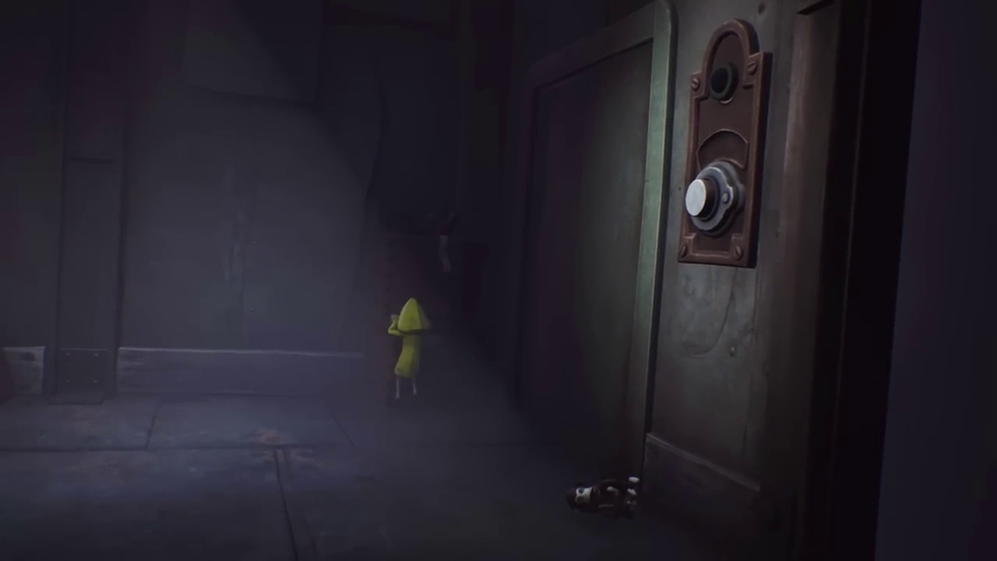
{"action": "key", "text": "Left"}
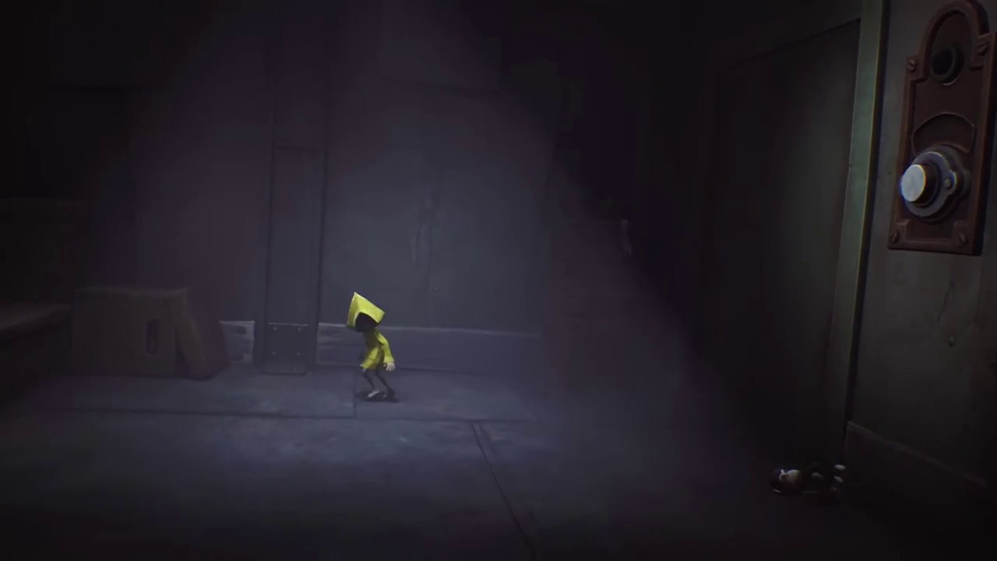
{"action": "key", "text": "Left"}
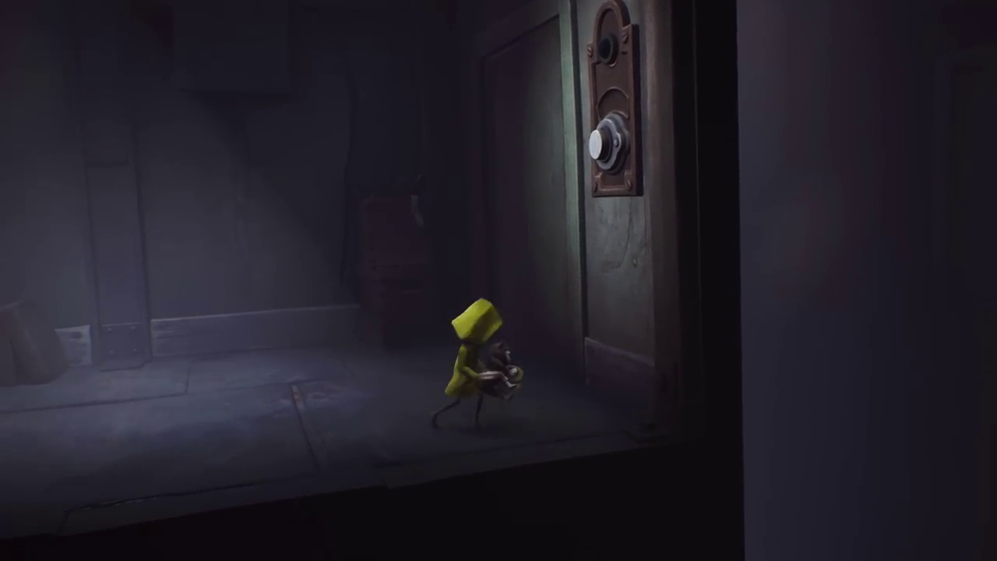
{"action": "key", "text": "Right"}
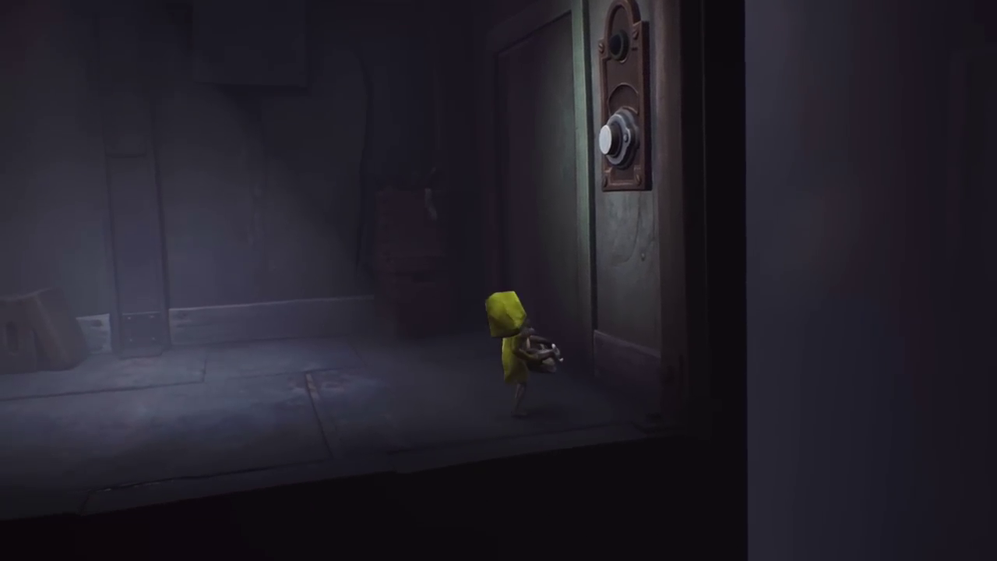
{"action": "key", "text": "Left"}
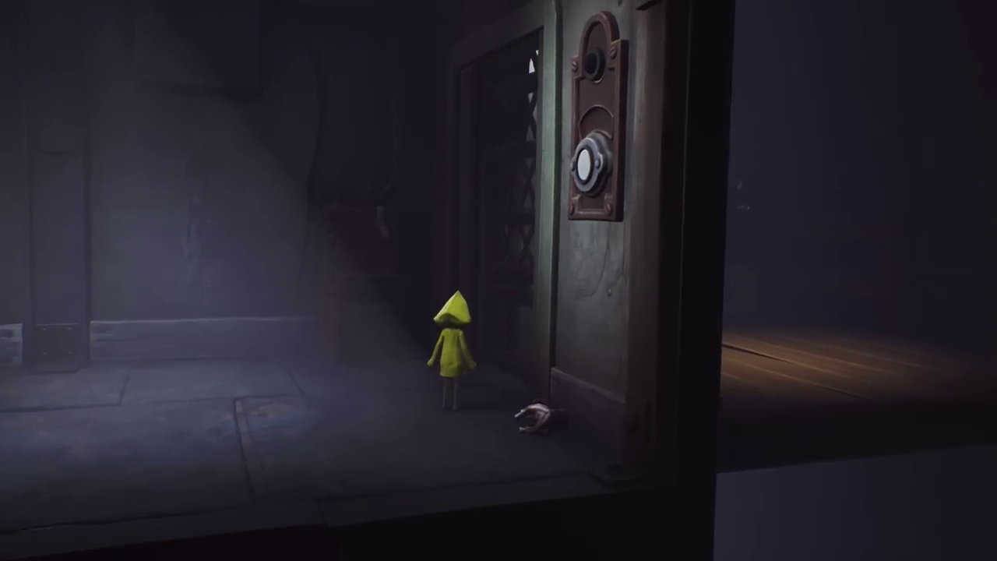
{"action": "key", "text": "d"}
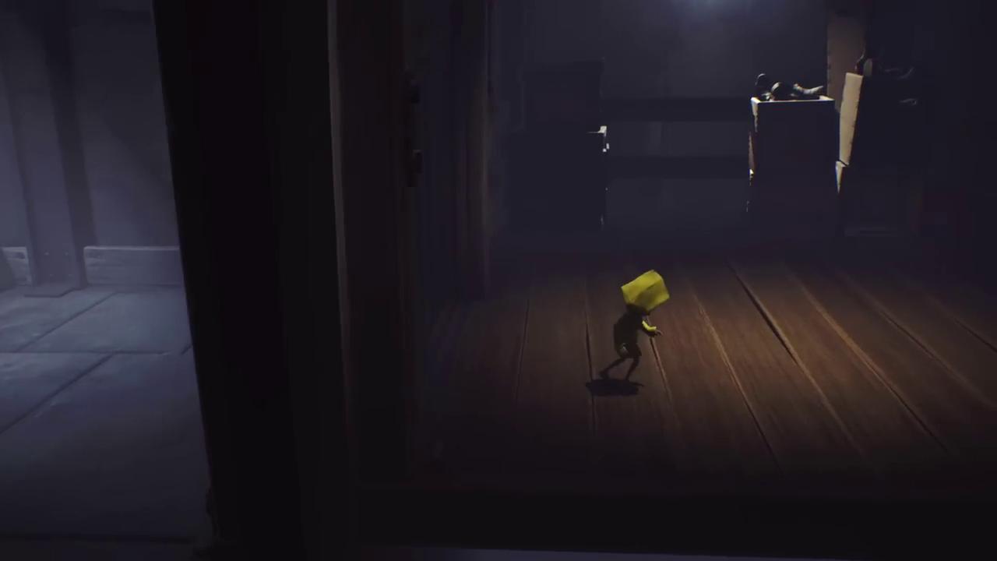
{"action": "key", "text": "w"}
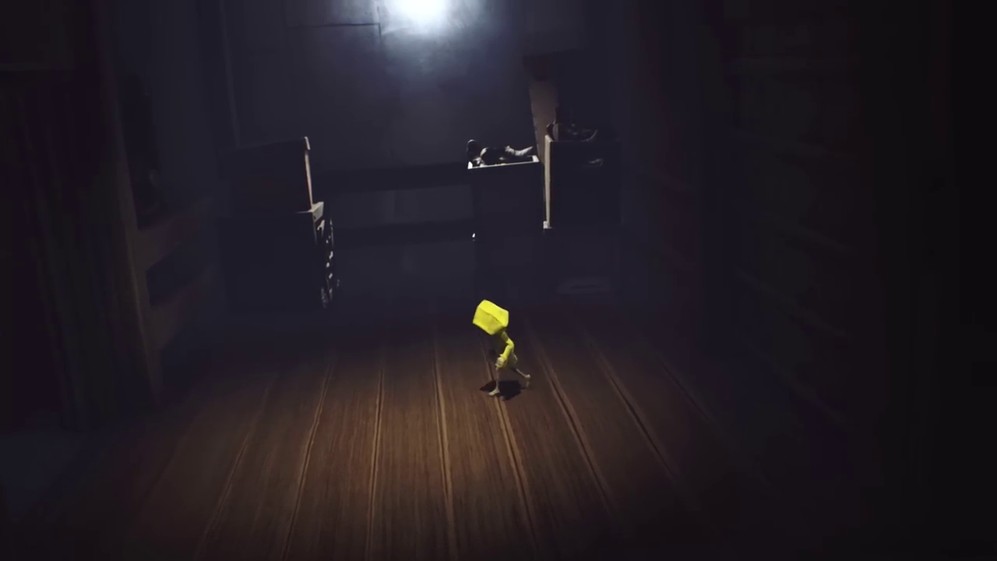
{"action": "key", "text": "a"}
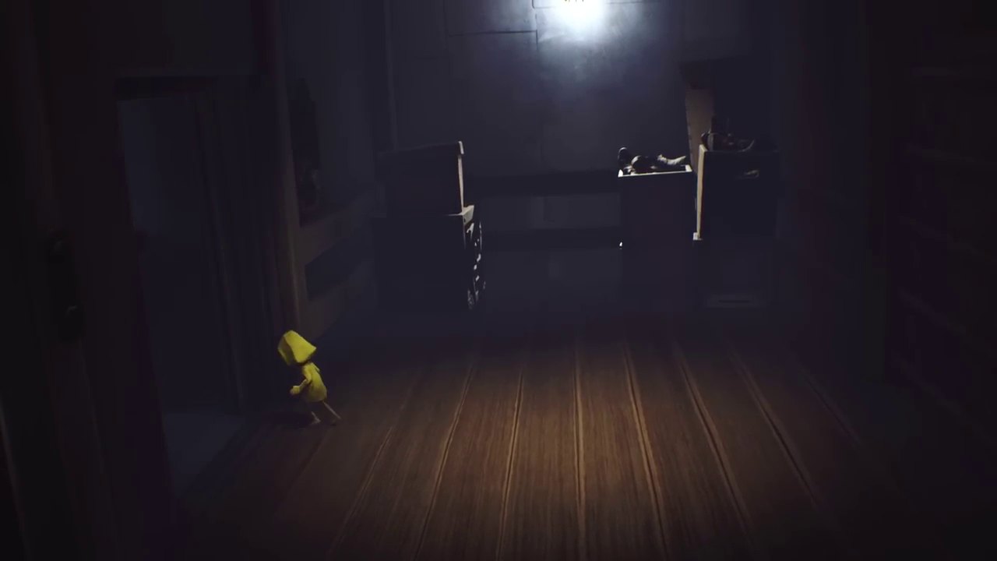
{"action": "key", "text": "a"}
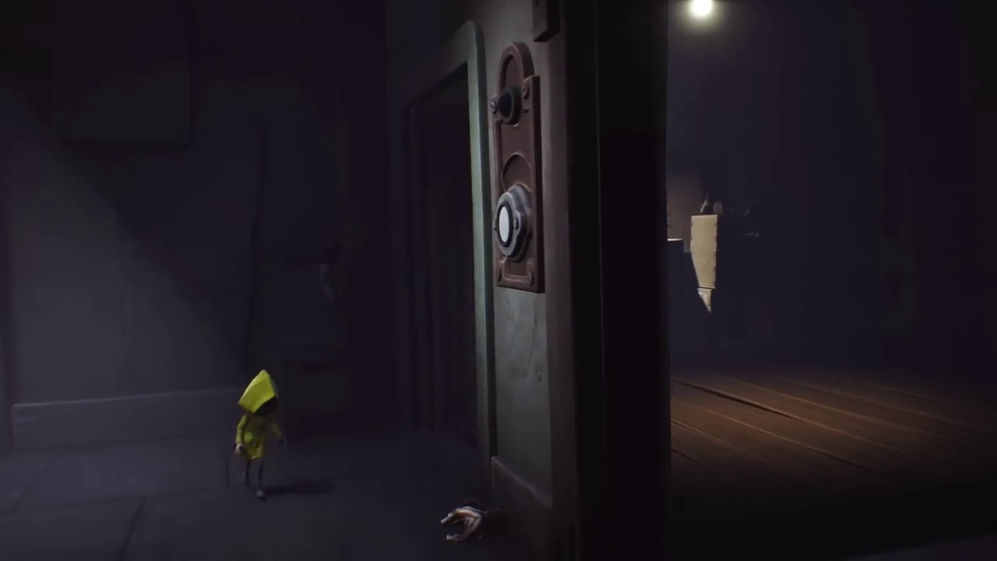
{"action": "key", "text": "d"}
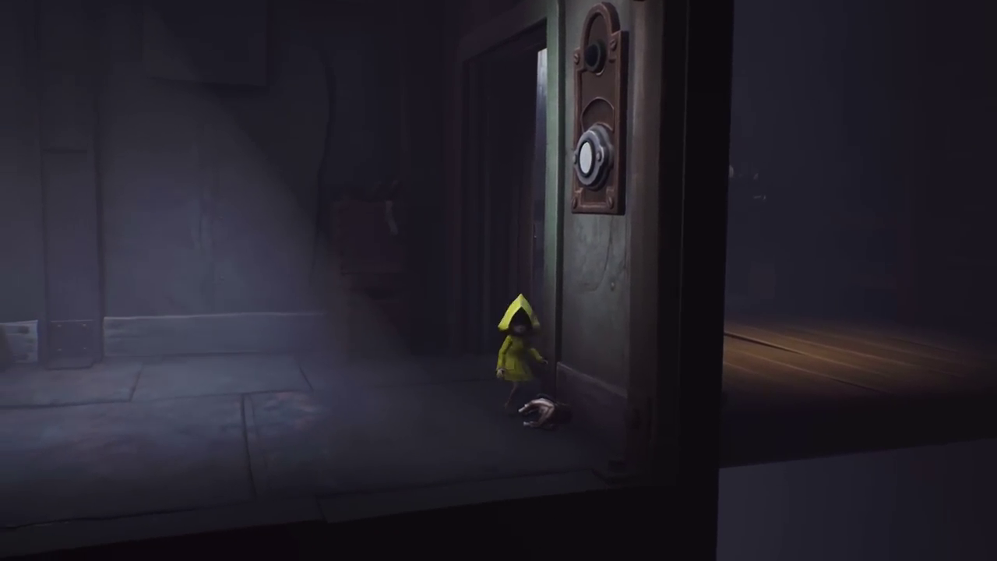
{"action": "key", "text": "d"}
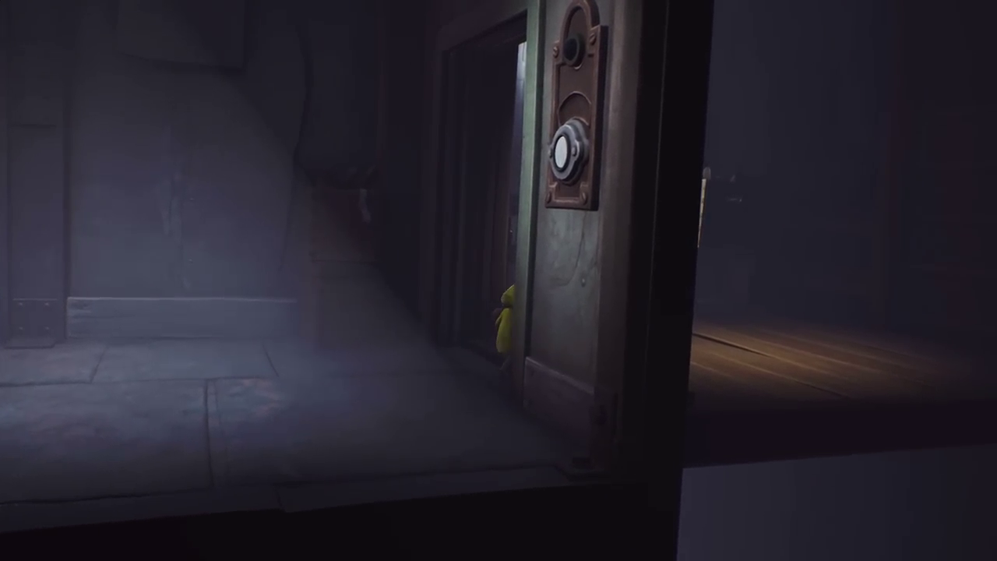
{"action": "key", "text": "d"}
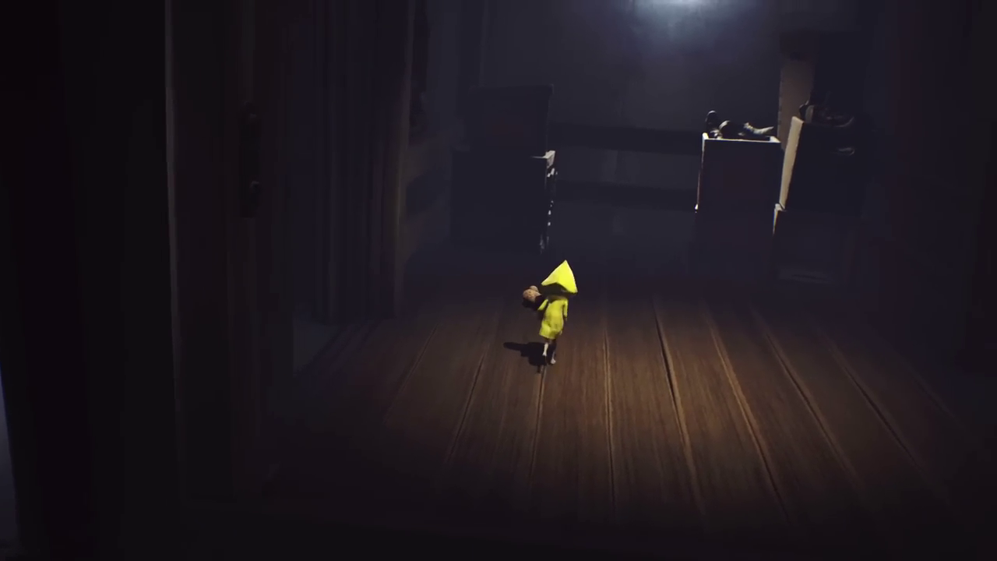
{"action": "key", "text": "a"}
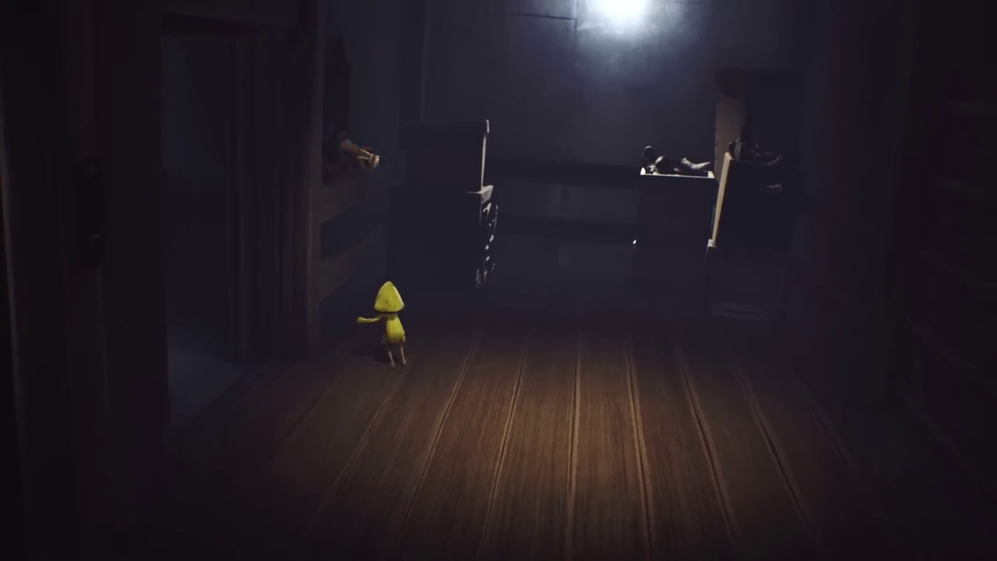
{"action": "key", "text": "s"}
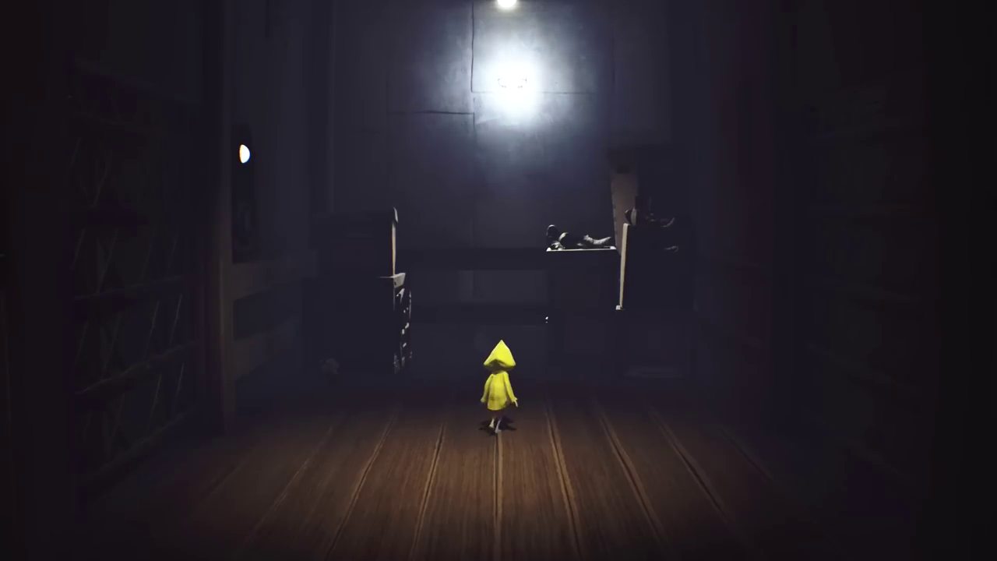
{"action": "key", "text": "w"}
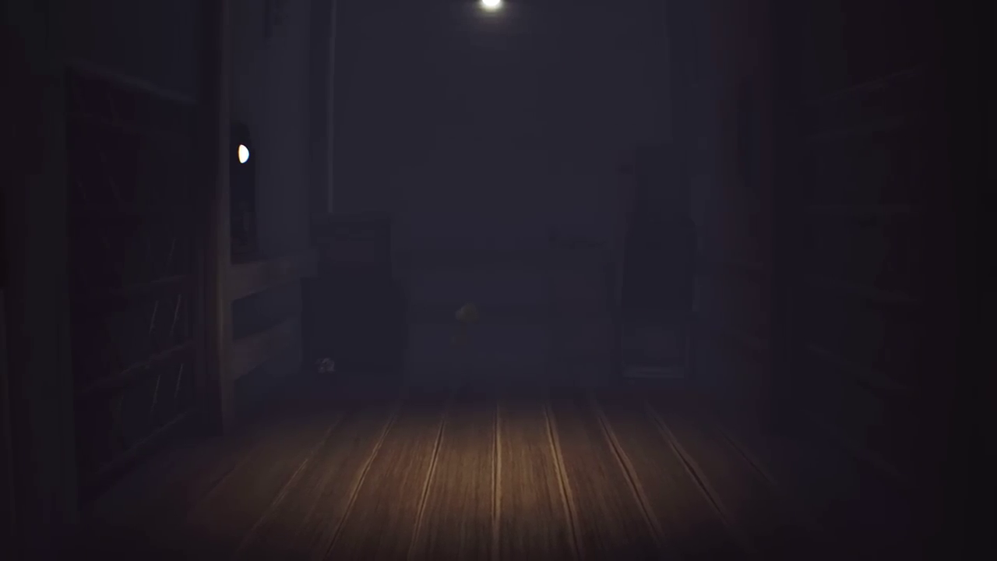
{"action": "key", "text": "d"}
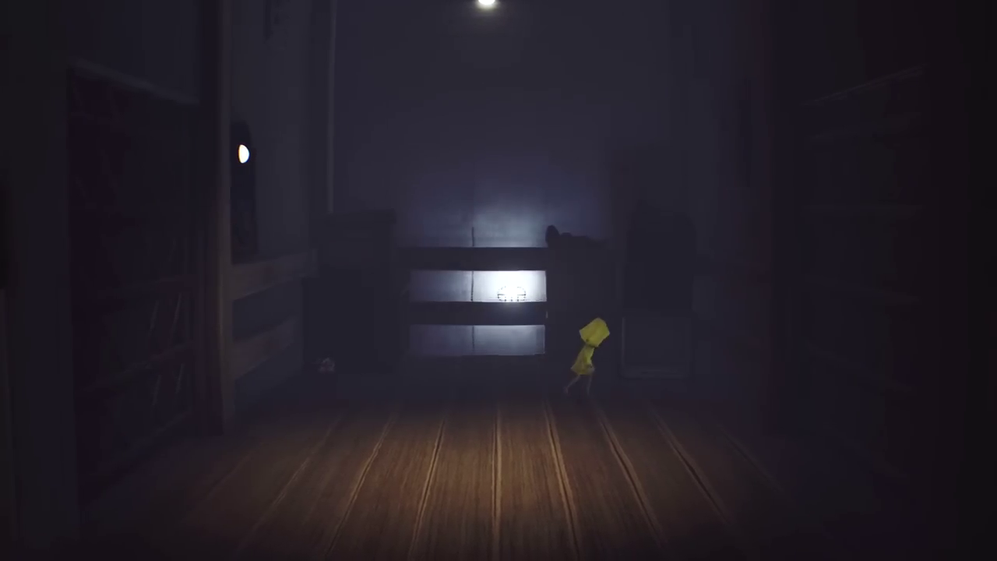
{"action": "key", "text": "a"}
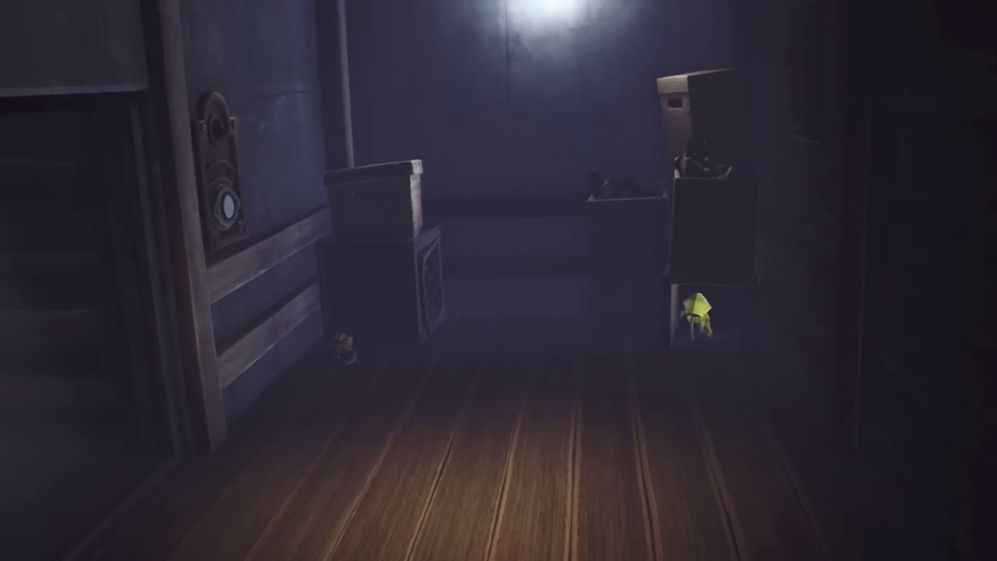
{"action": "key", "text": "Left"}
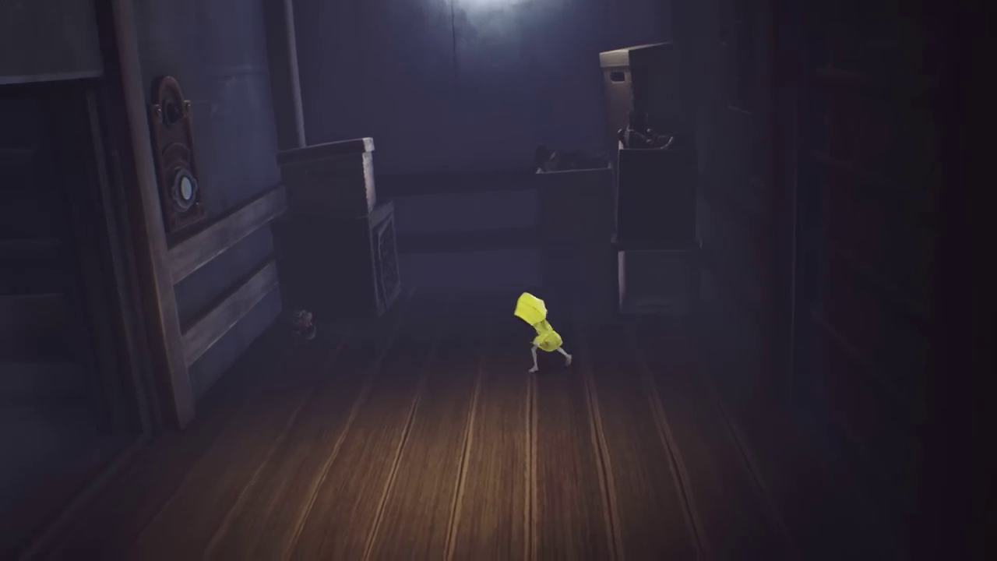